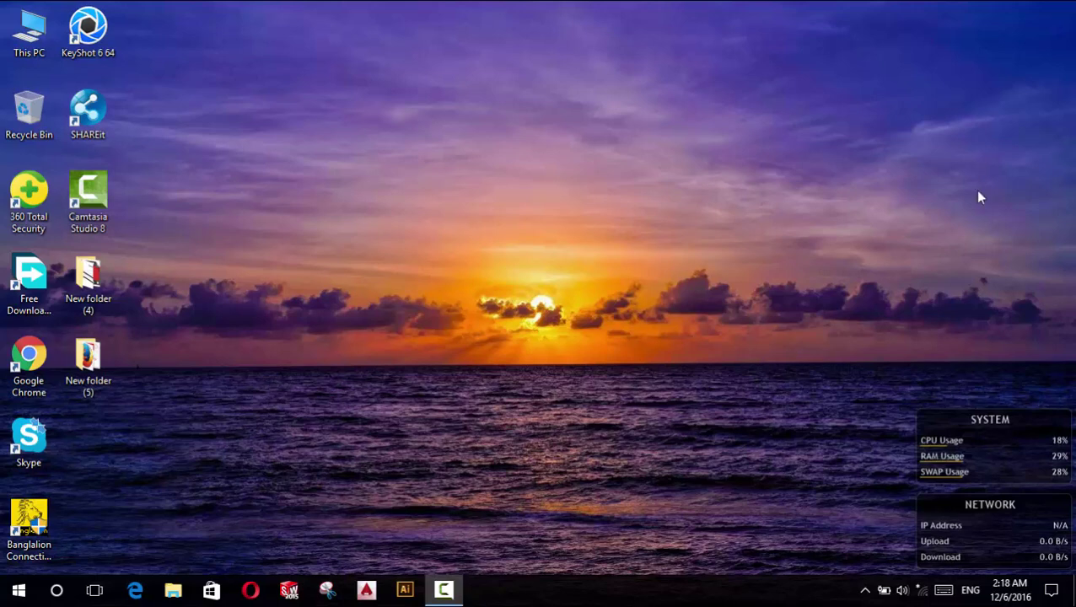
Step: Launch SOLIDWORKS 2015 from its taskbar icon
click(291, 590)
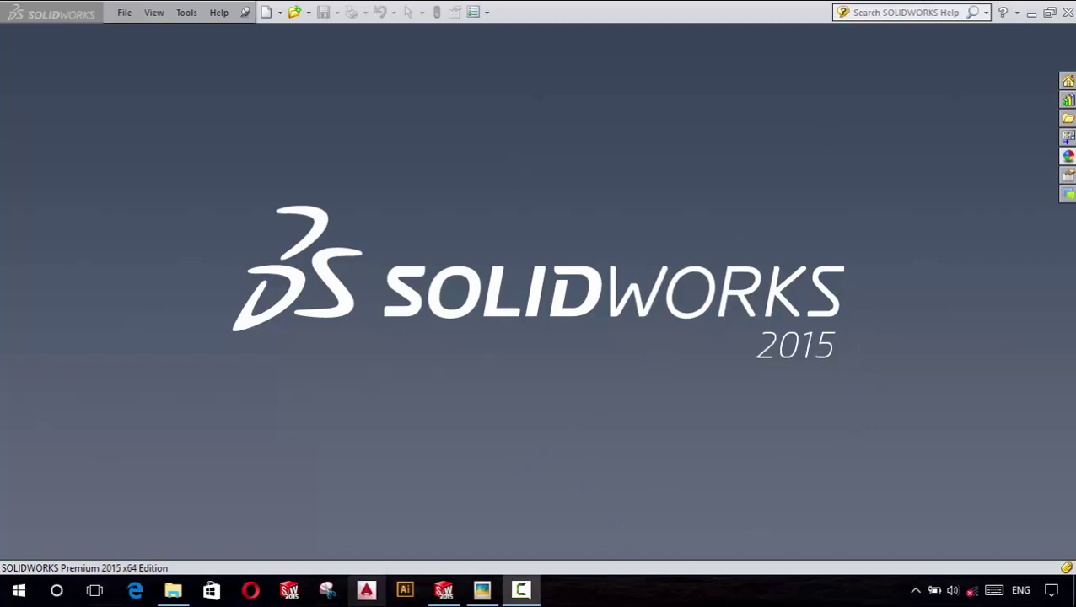
click(482, 589)
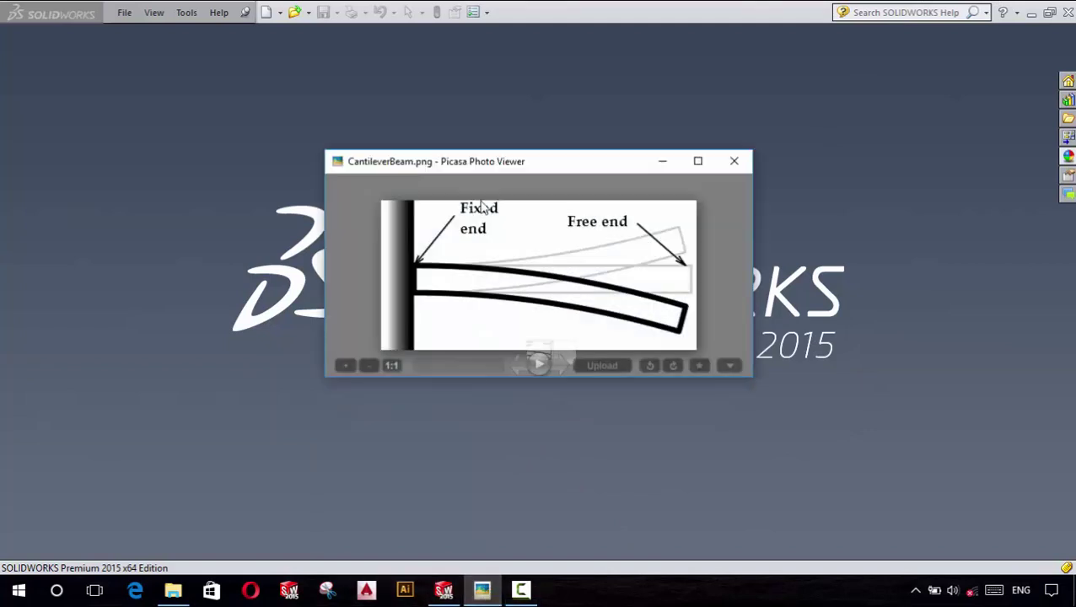
click(697, 160)
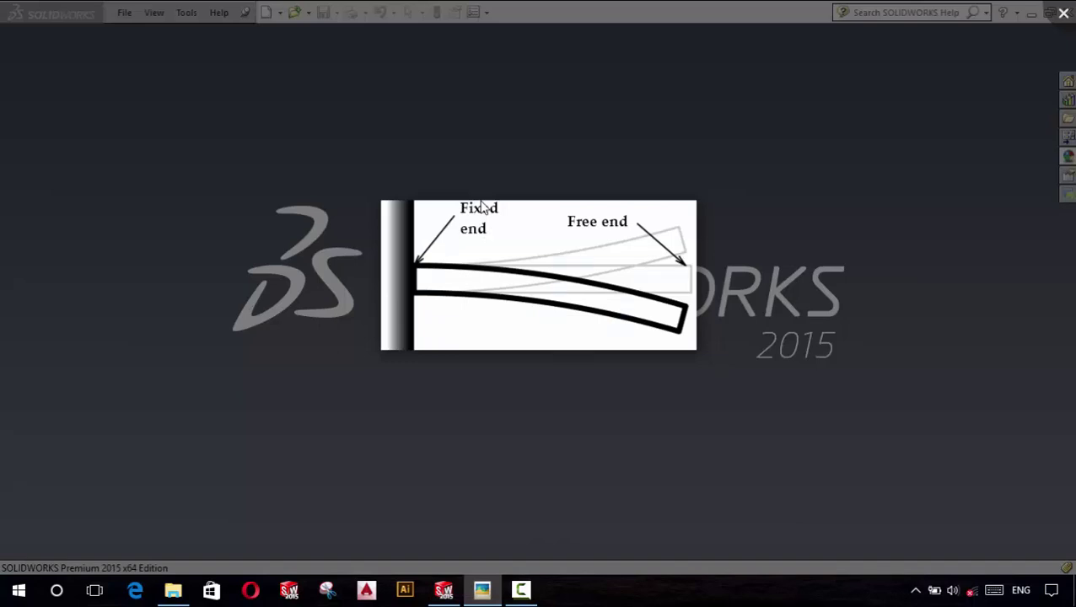
key(Right)
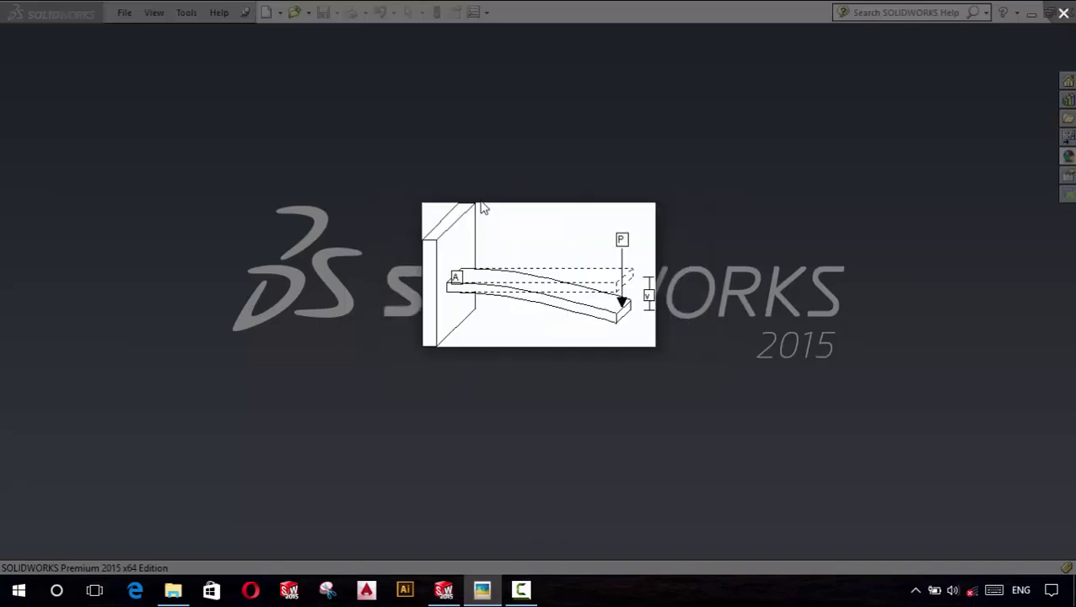
key(Escape)
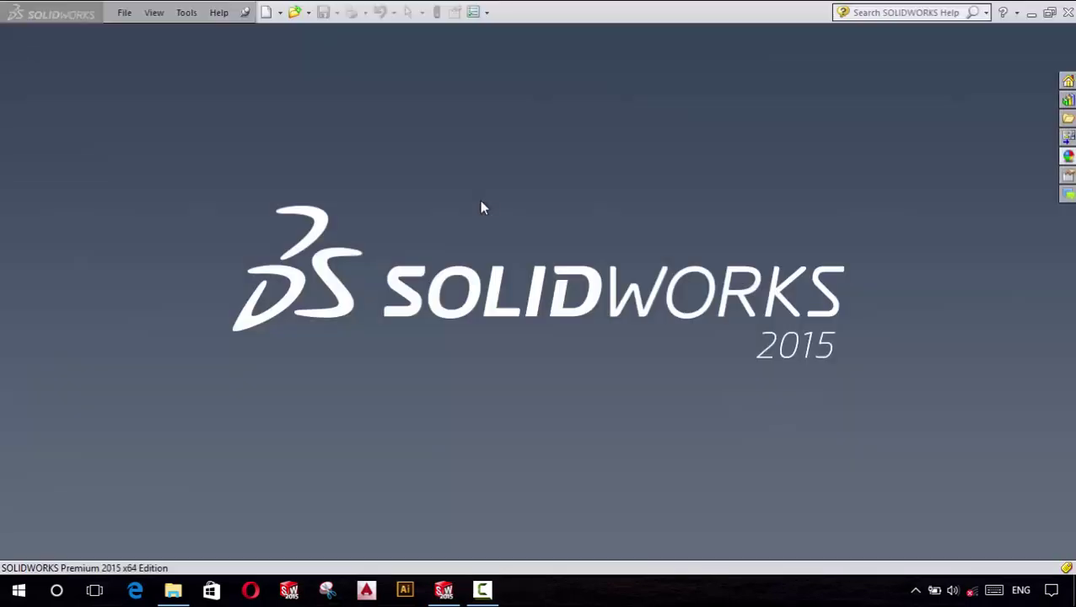
key(ctrl+n)
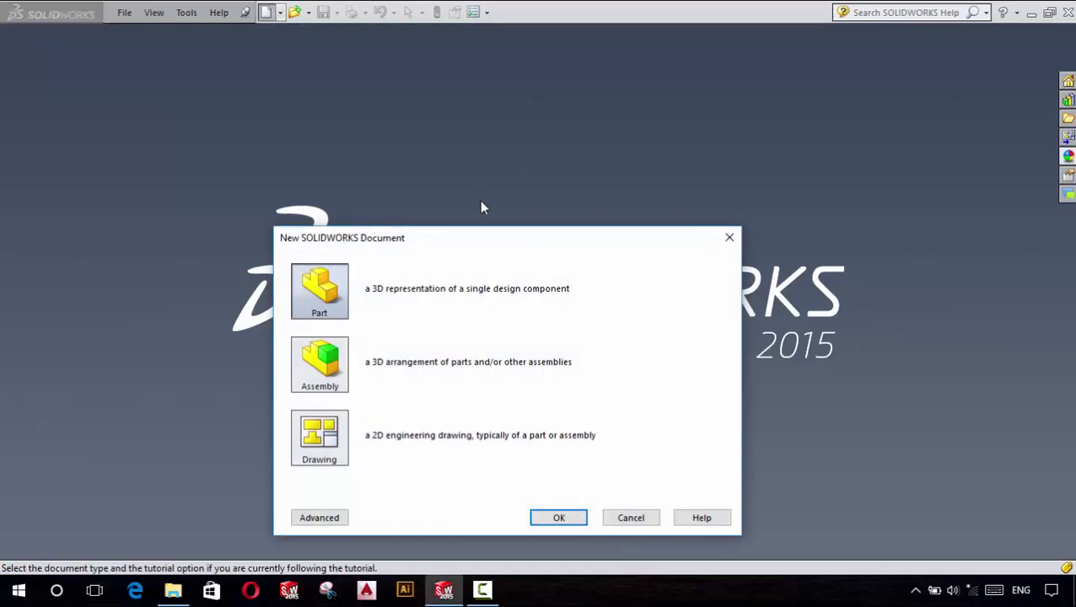
Step: Create a new IPS part and sketch a centre rectangle at the origin on the Right Plane
key(Return)
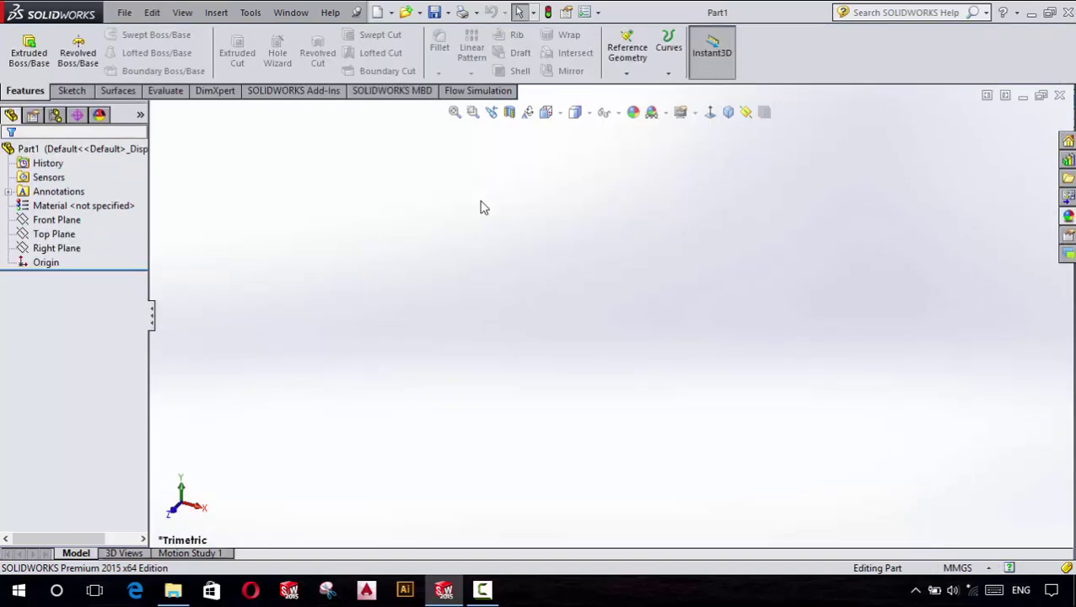
click(957, 568)
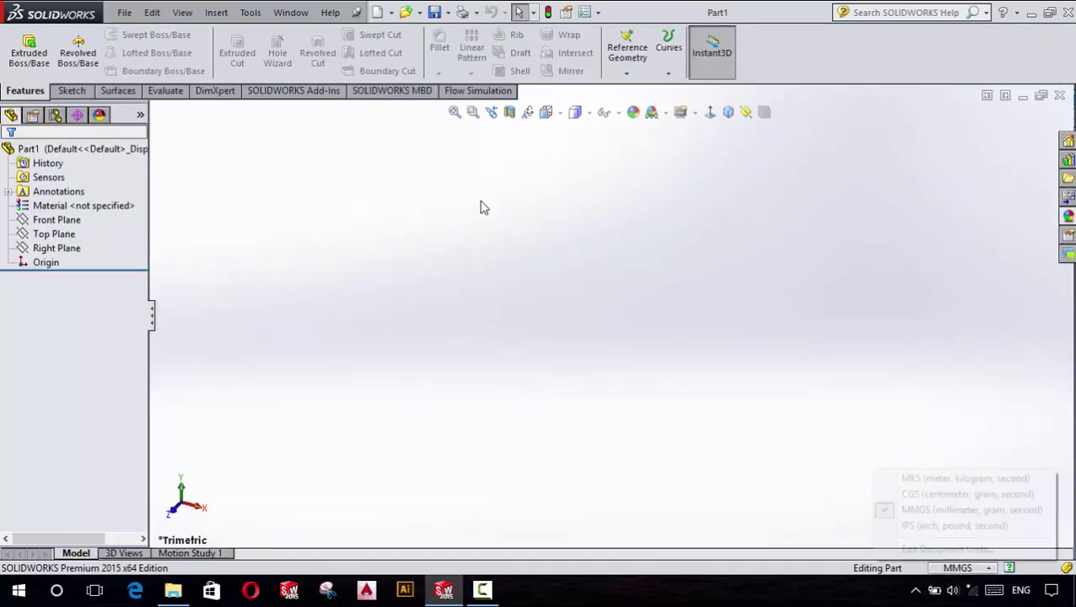
click(928, 530)
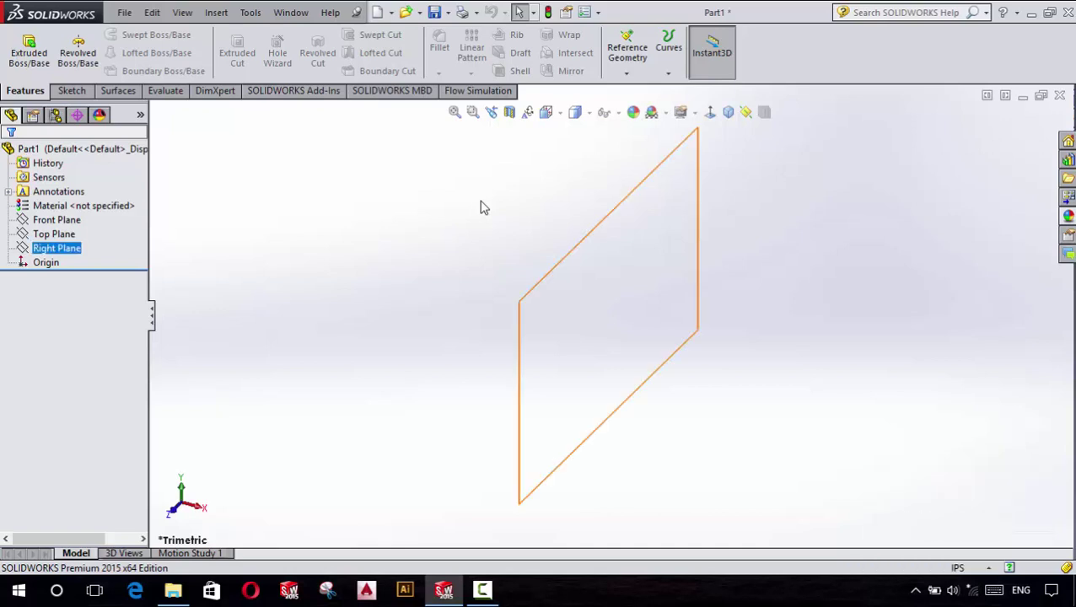
click(57, 248)
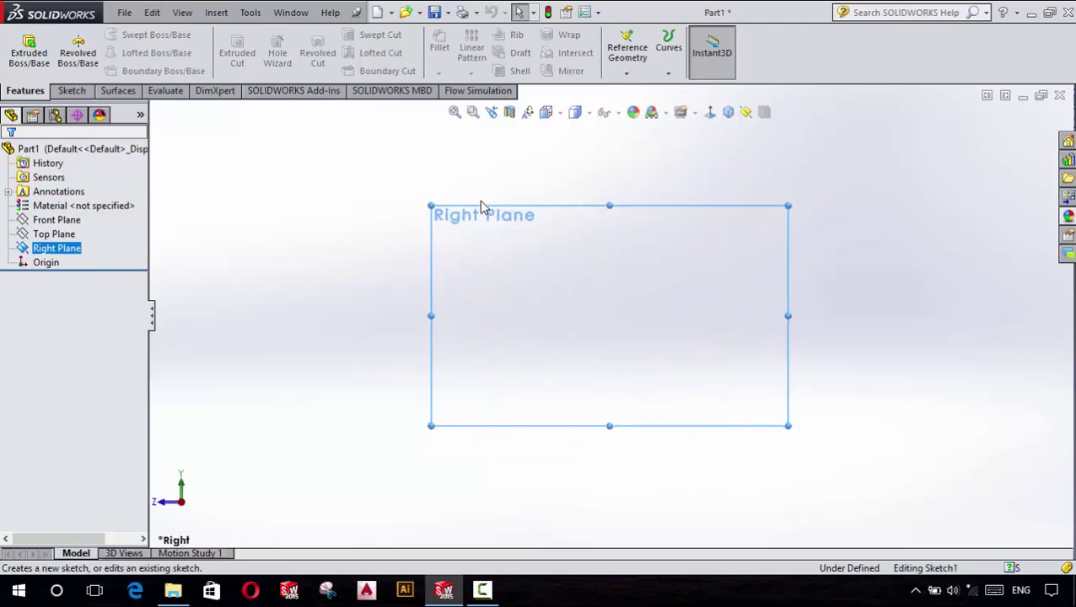
click(114, 51)
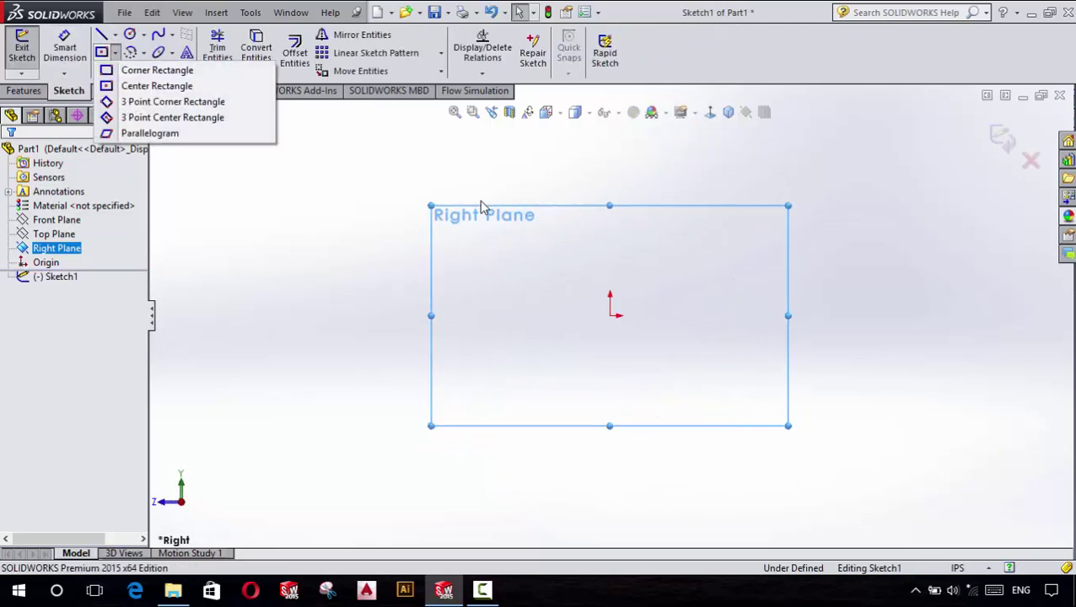
click(144, 85)
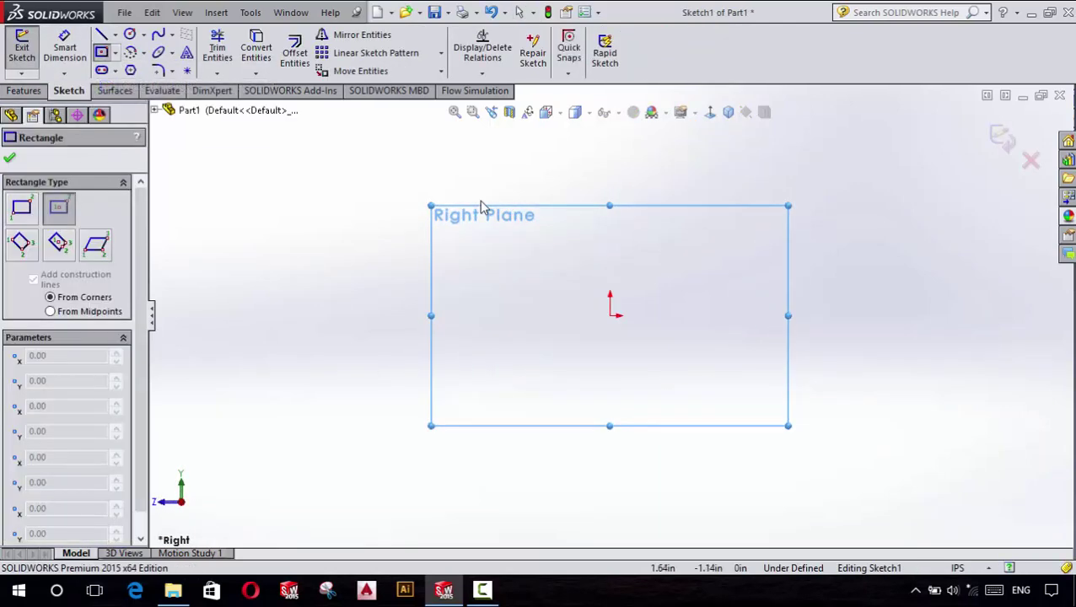
click(610, 315)
click(731, 394)
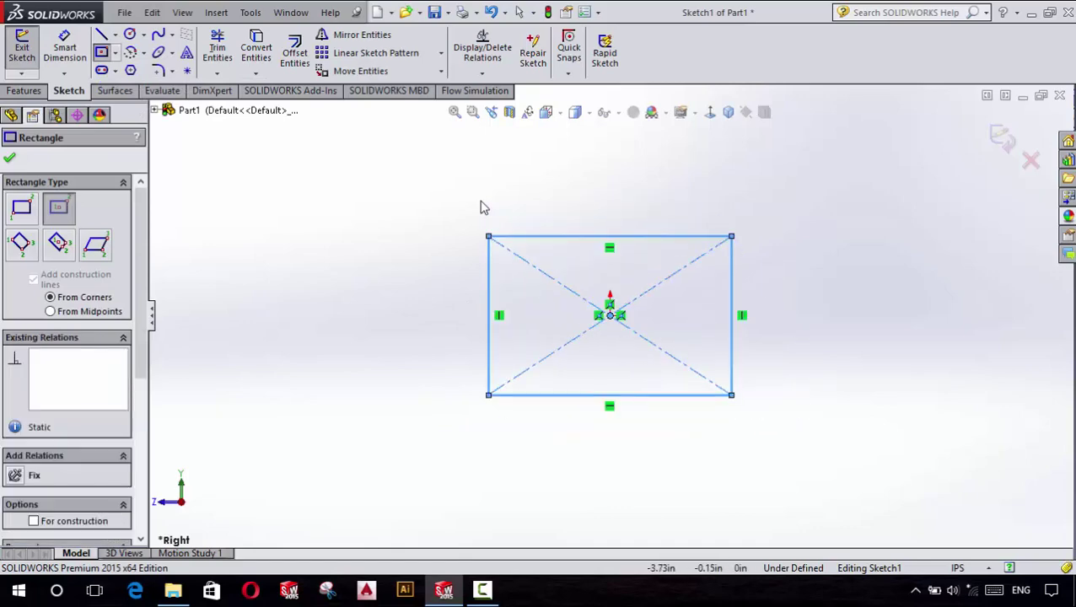
key(Escape)
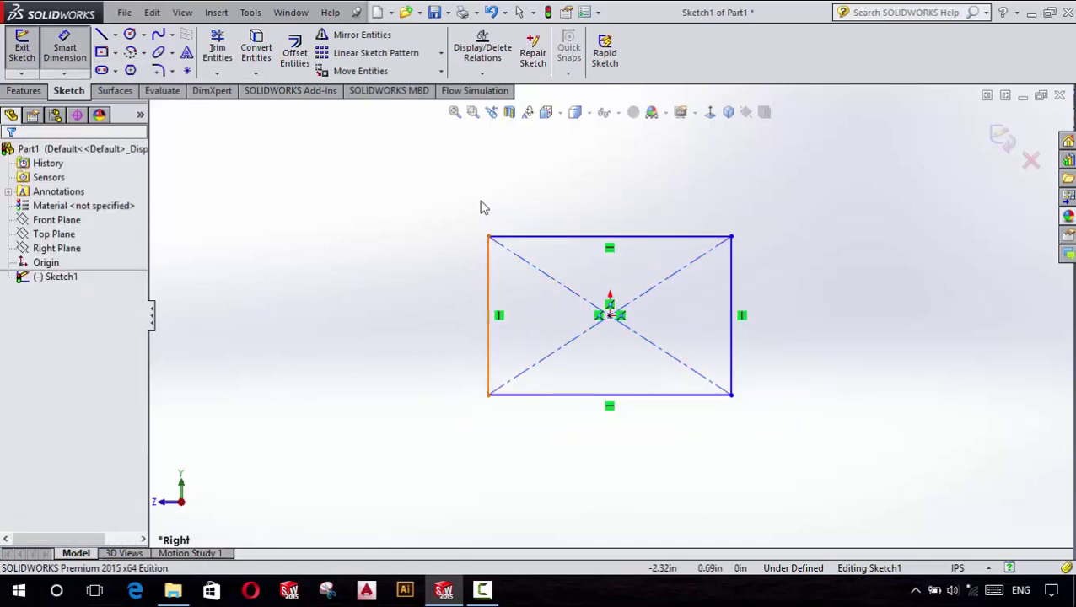
Step: Dimension the rectangle 2.00 in high and 5.00 in wide
click(488, 315)
click(381, 325)
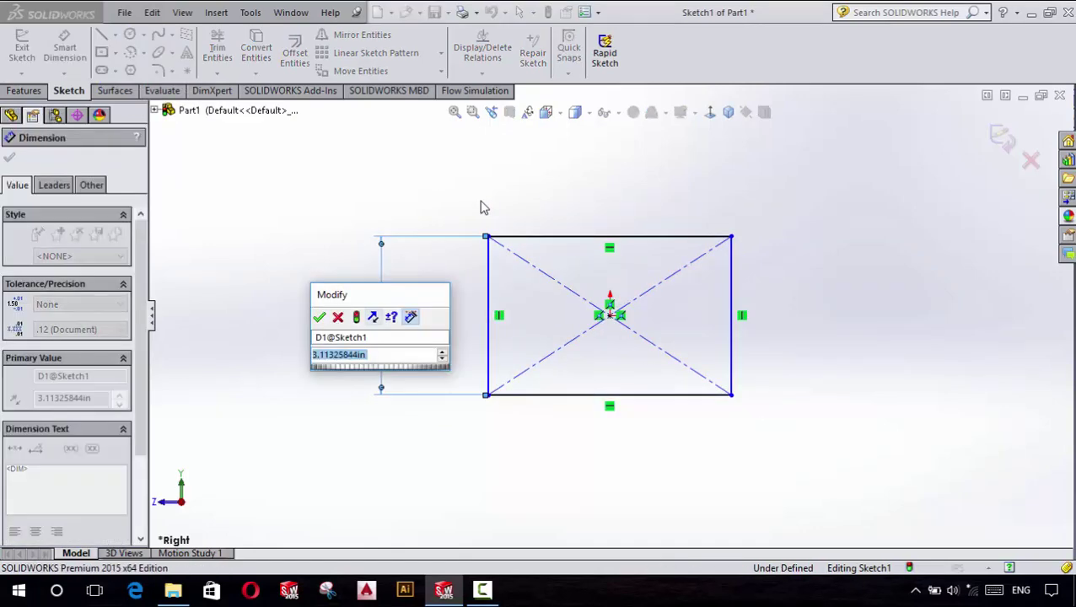
click(483, 208)
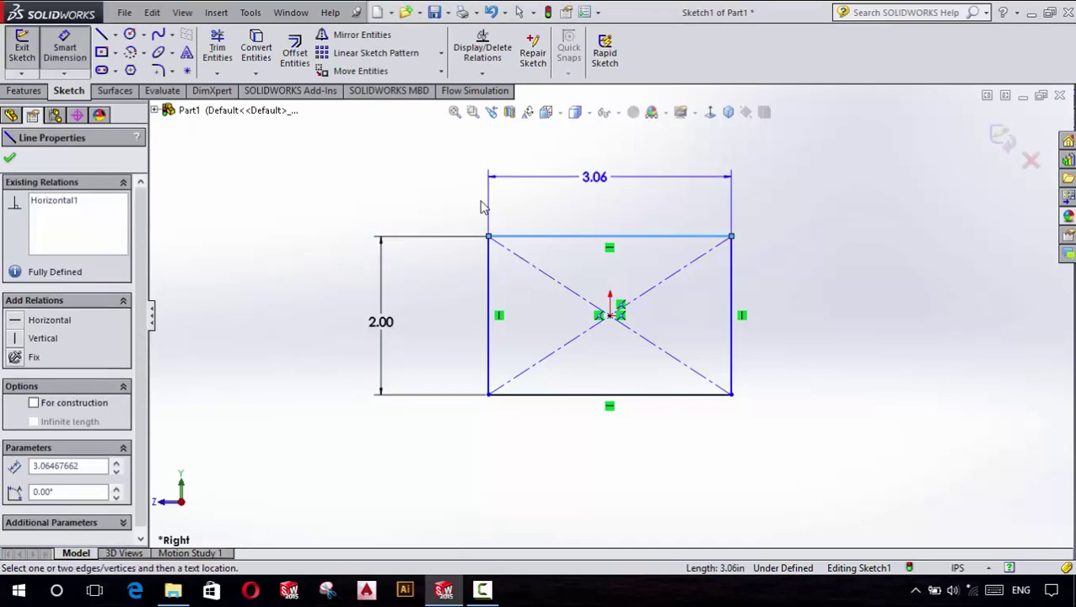
click(483, 207)
text(5)
key(Return)
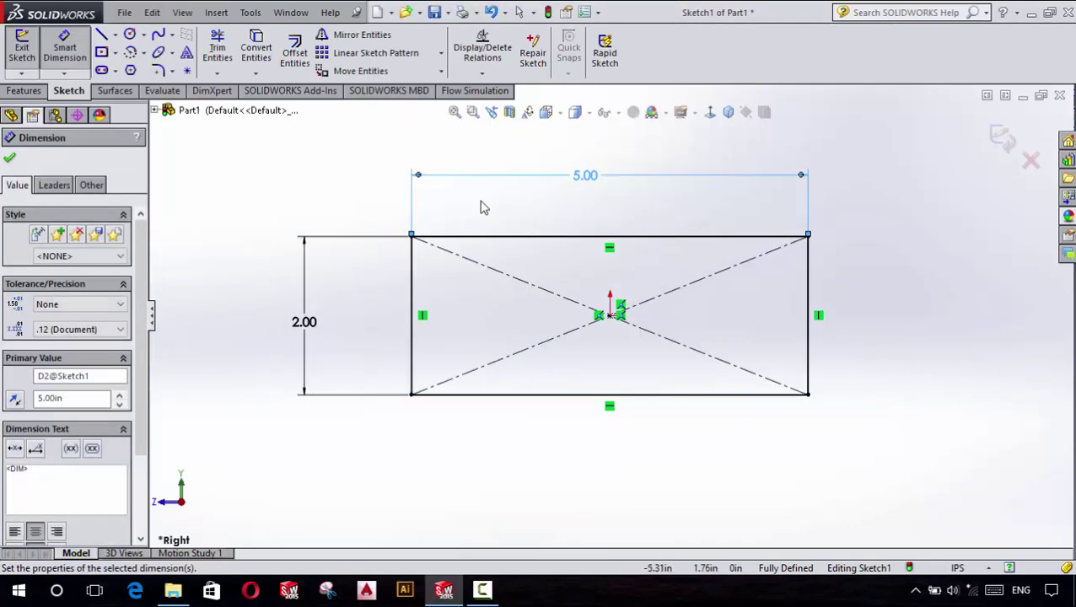
key(Escape)
click(23, 90)
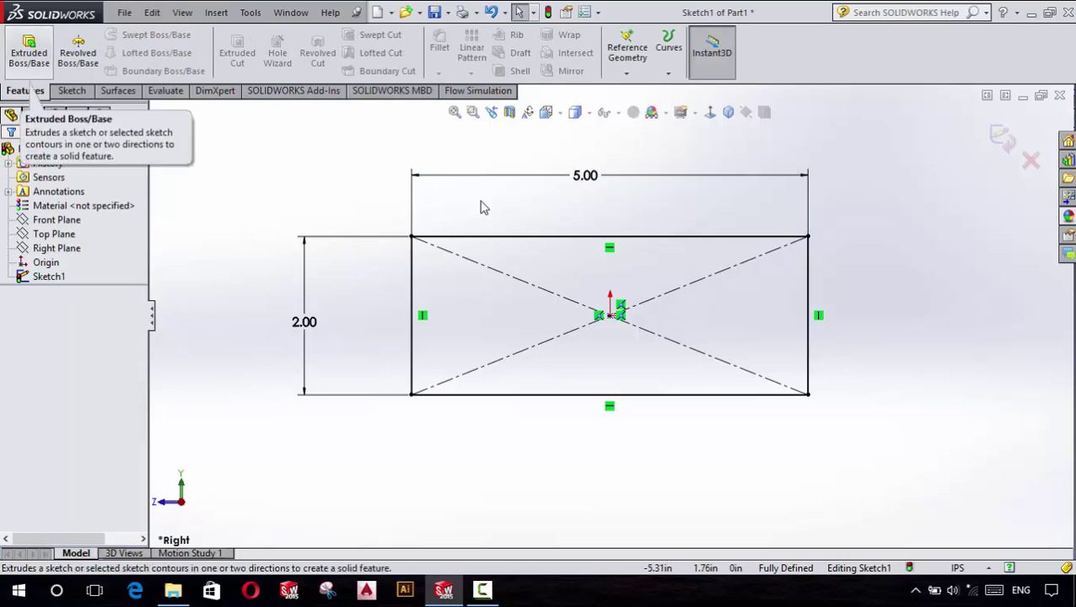
Step: Extrude the rectangle sketch 25 in deep into a solid bar, Boss-Extrude1
click(29, 49)
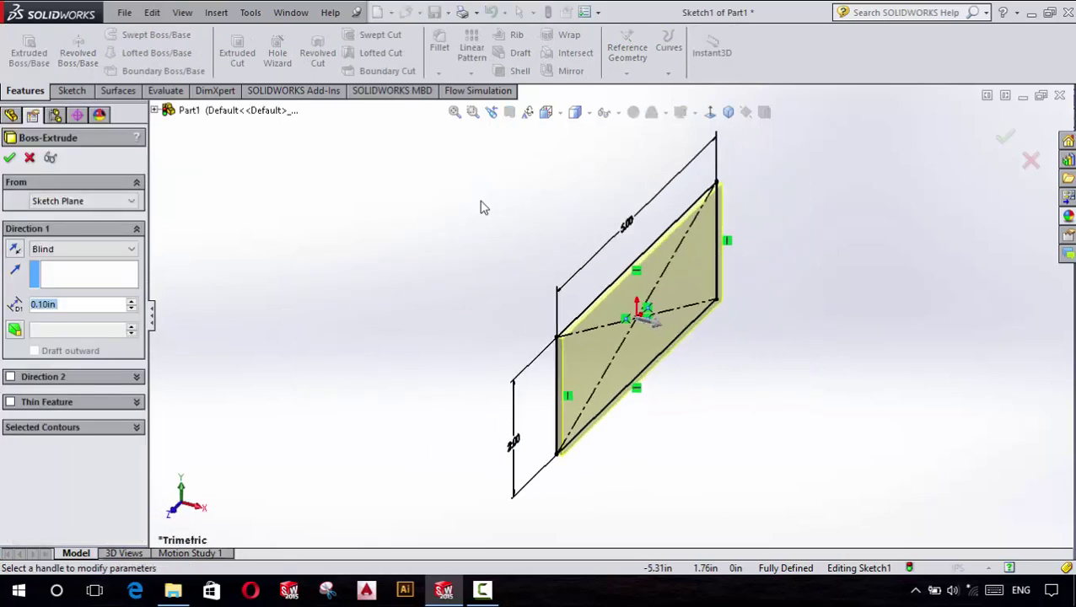
text(25)
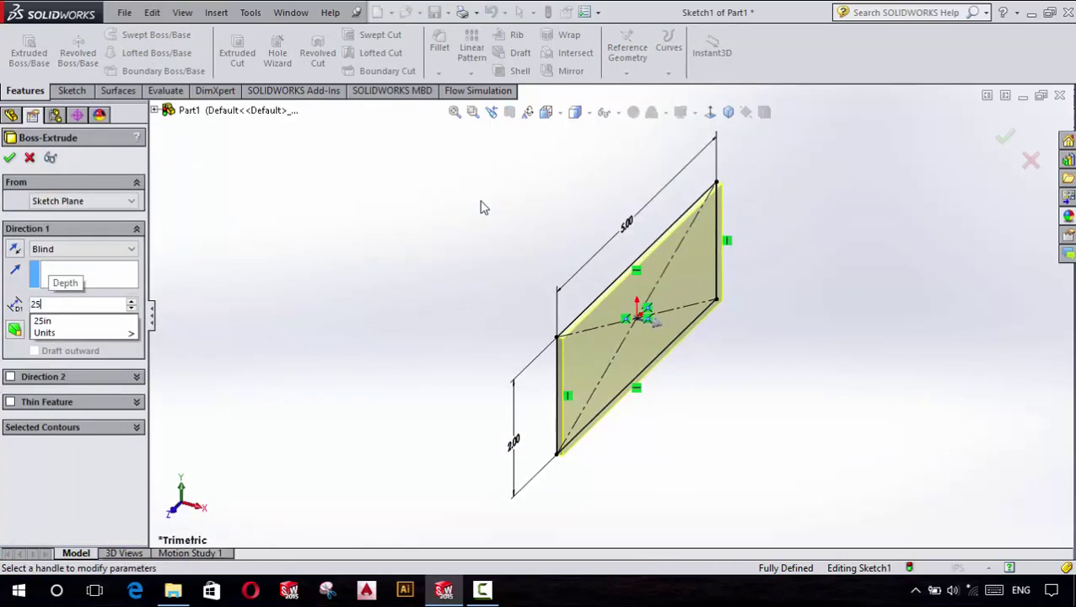
key(Return)
scroll(483, 207, up, 3)
scroll(483, 208, up, 2)
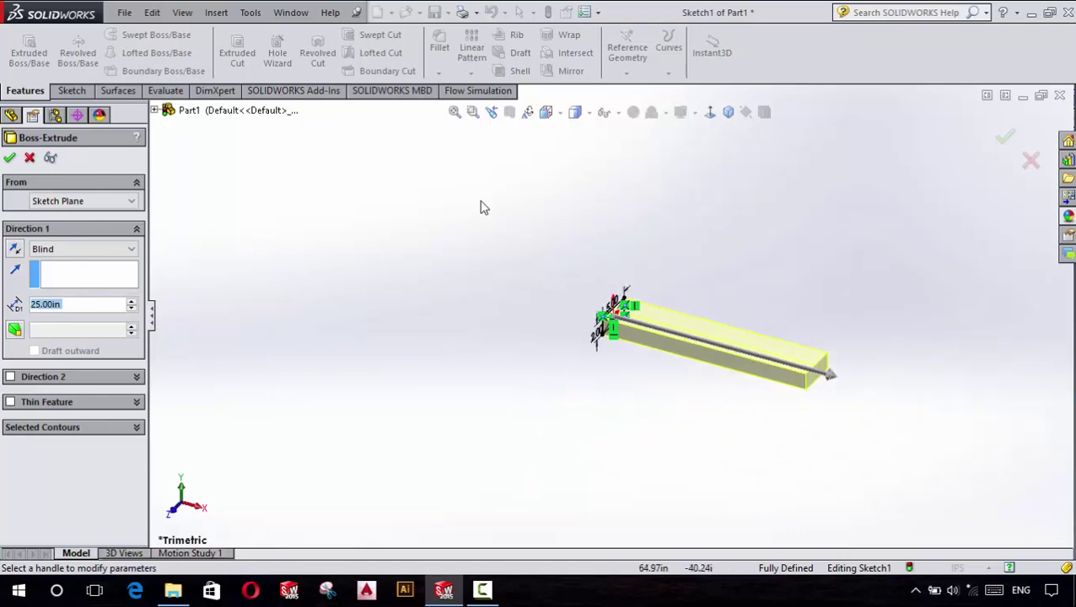
scroll(484, 208, down, 1)
key(Return)
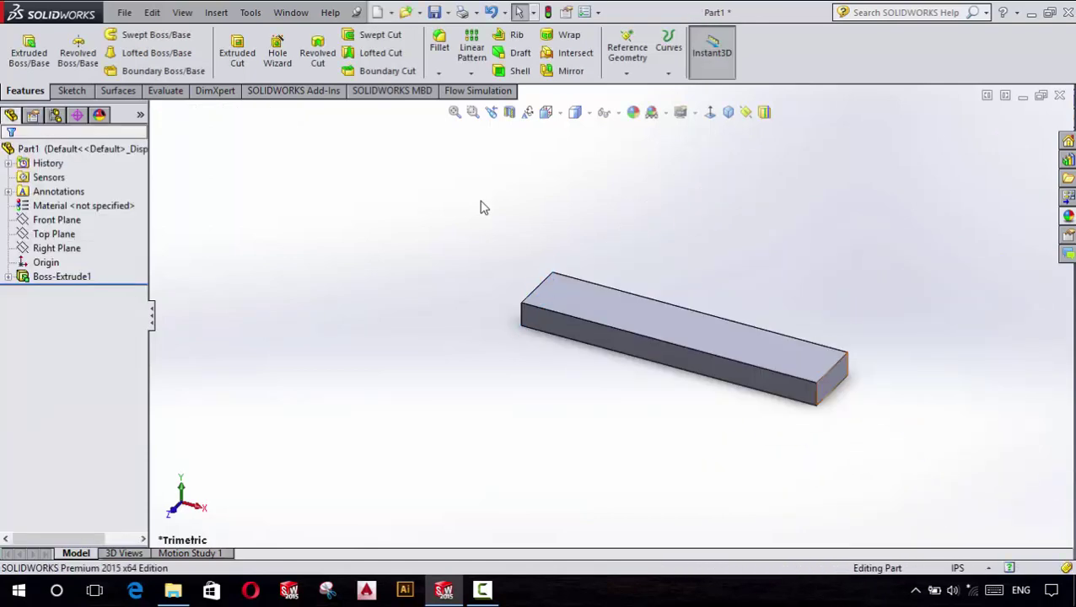
scroll(483, 208, down, 3)
scroll(483, 208, up, 4)
scroll(483, 207, down, 2)
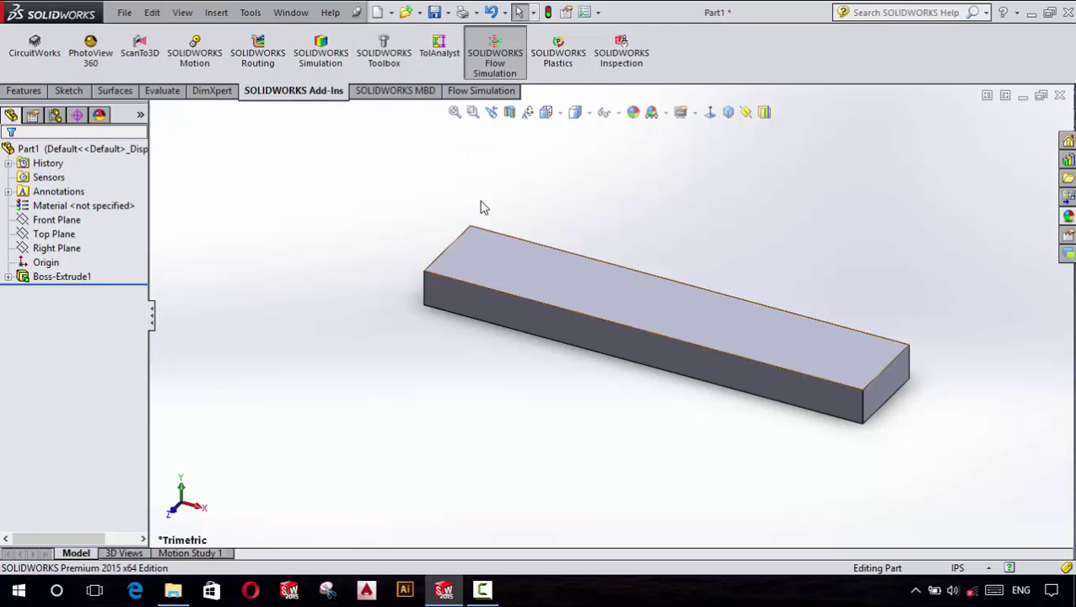
Step: Enable the SOLIDWORKS Simulation add-in in the Add-Ins list
click(598, 11)
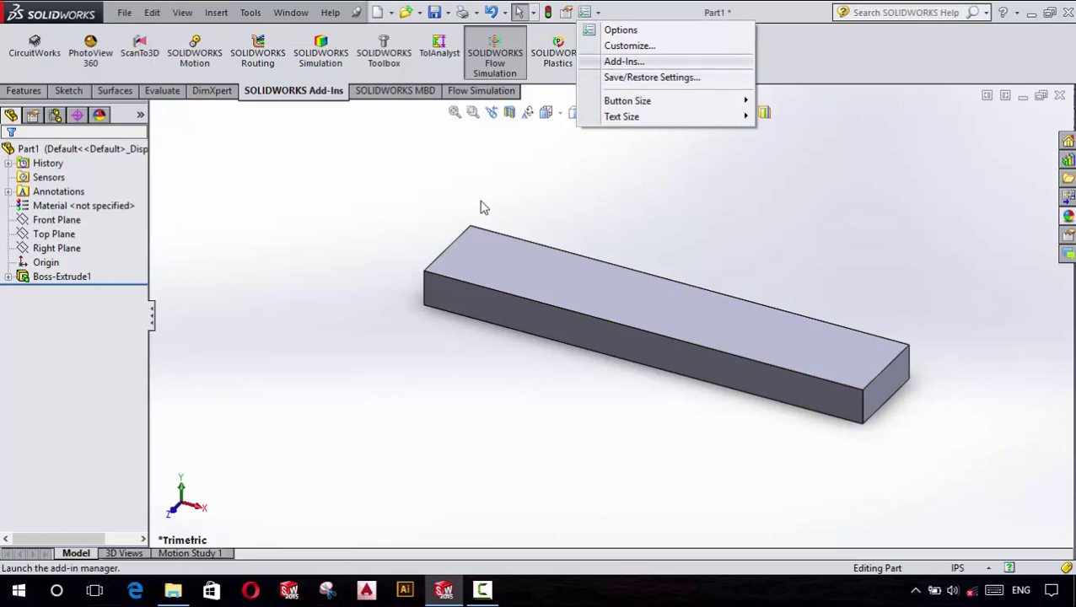
key(Return)
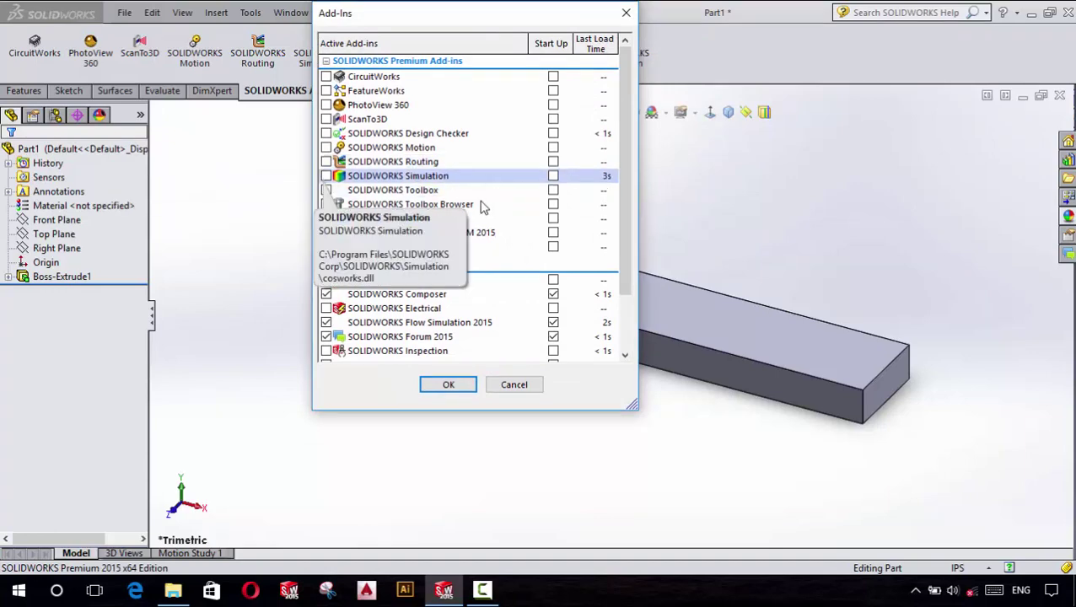
key(space)
key(Return)
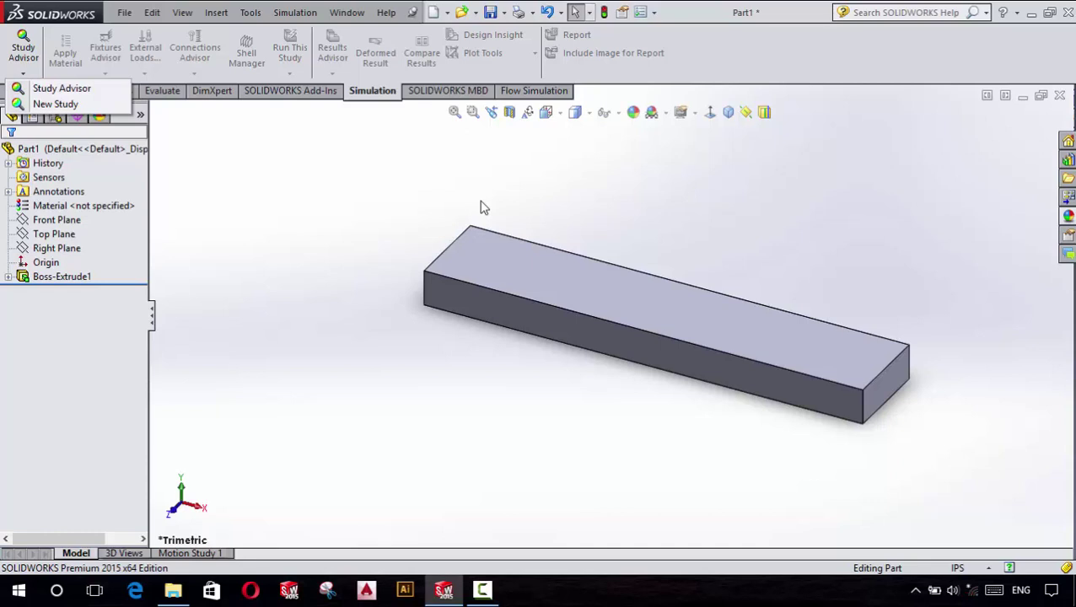
Step: Create a new Static study named 'cantilever beam'
click(484, 208)
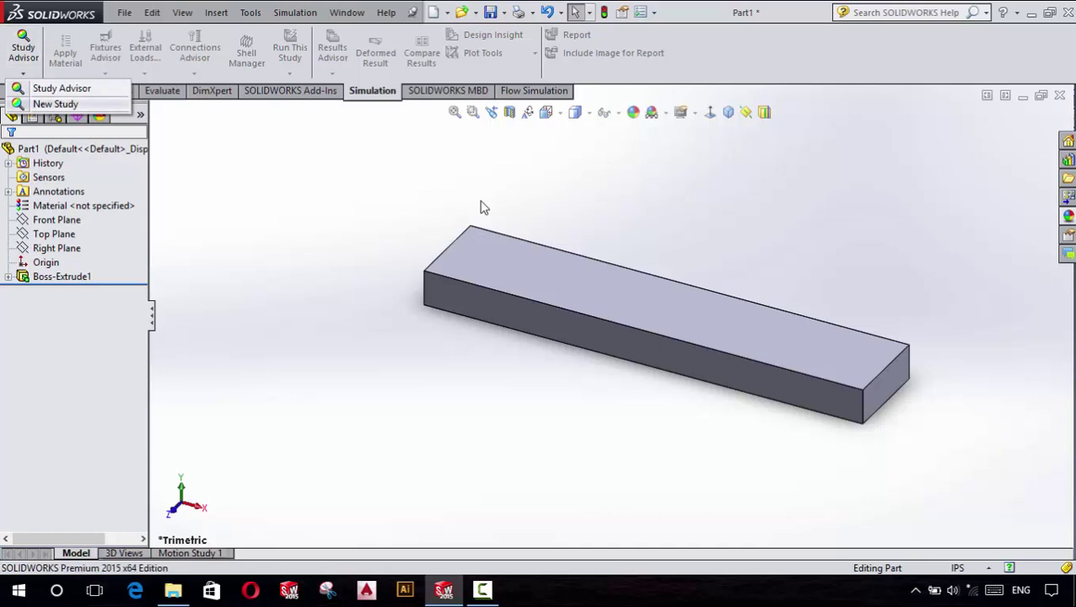
click(483, 207)
key(Return)
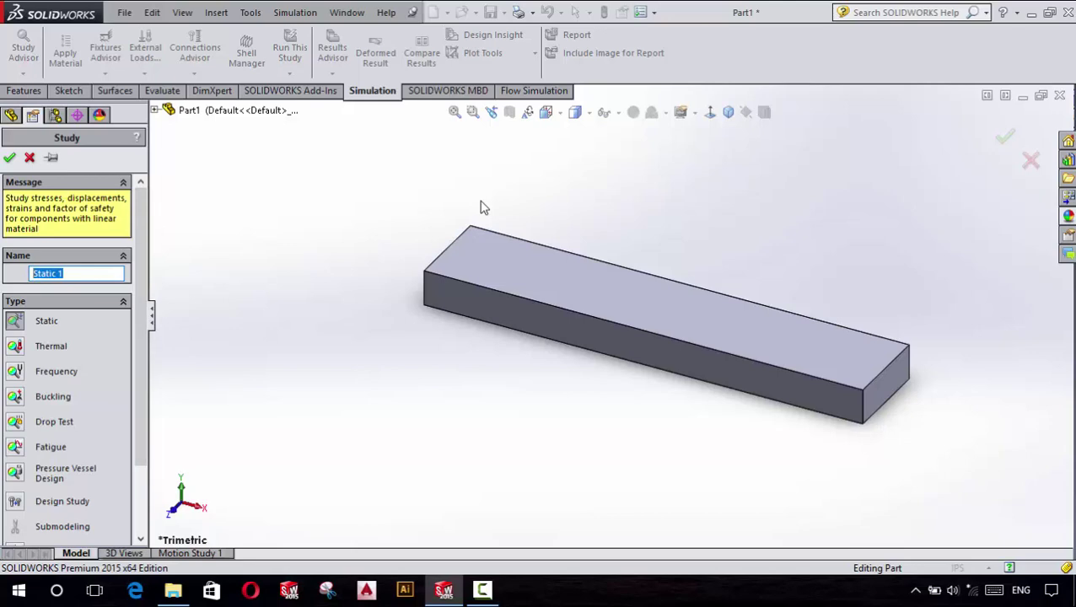
text(cam)
key(BackSpace)
text(nt)
text(ileve)
text(r bea)
text(m)
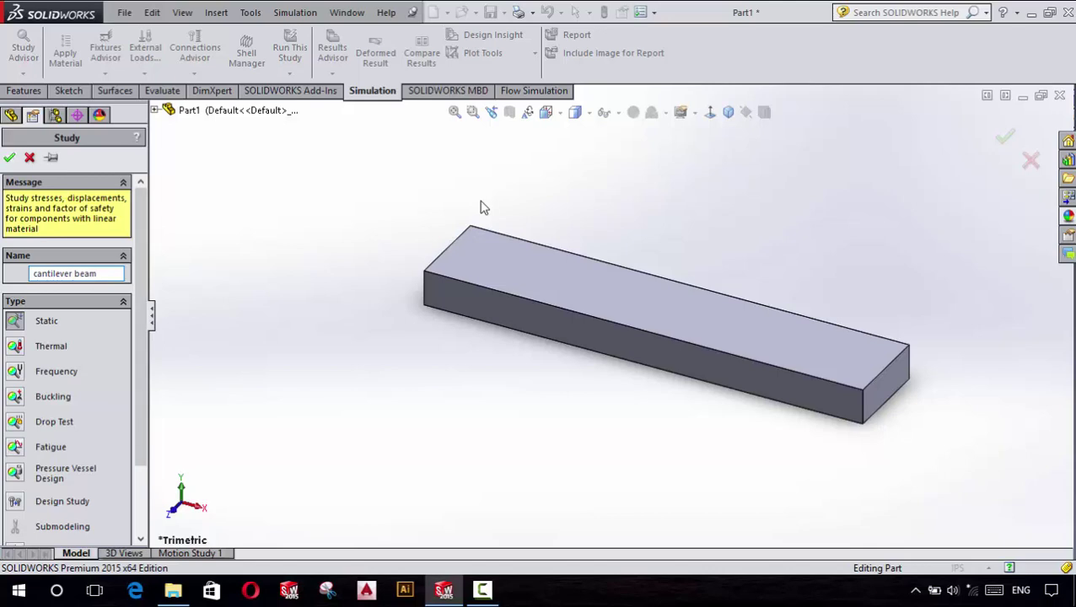
key(Return)
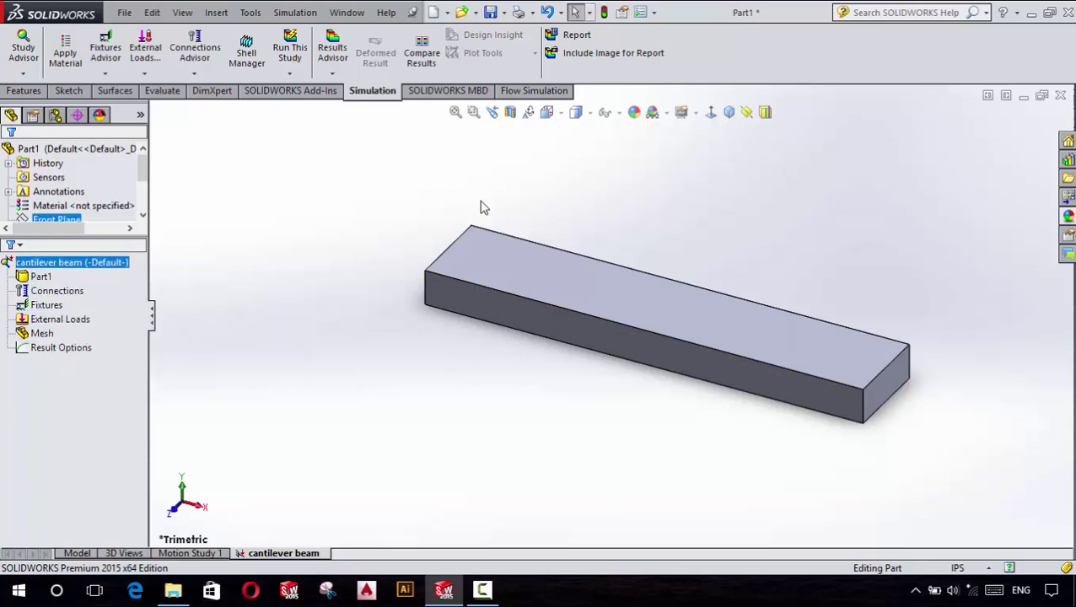
click(56, 291)
click(483, 208)
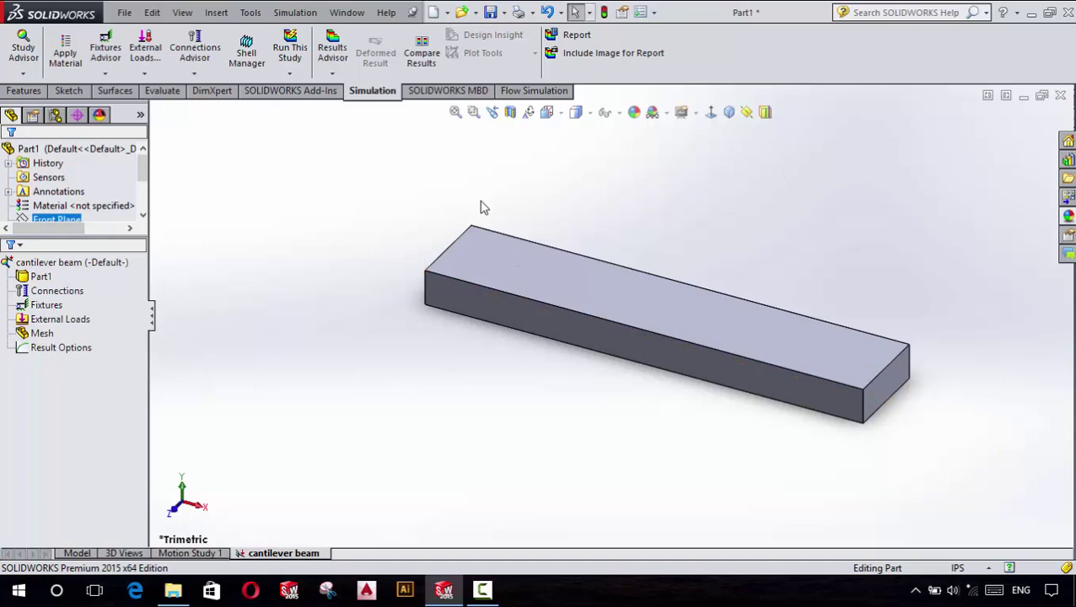
scroll(483, 207, down, 2)
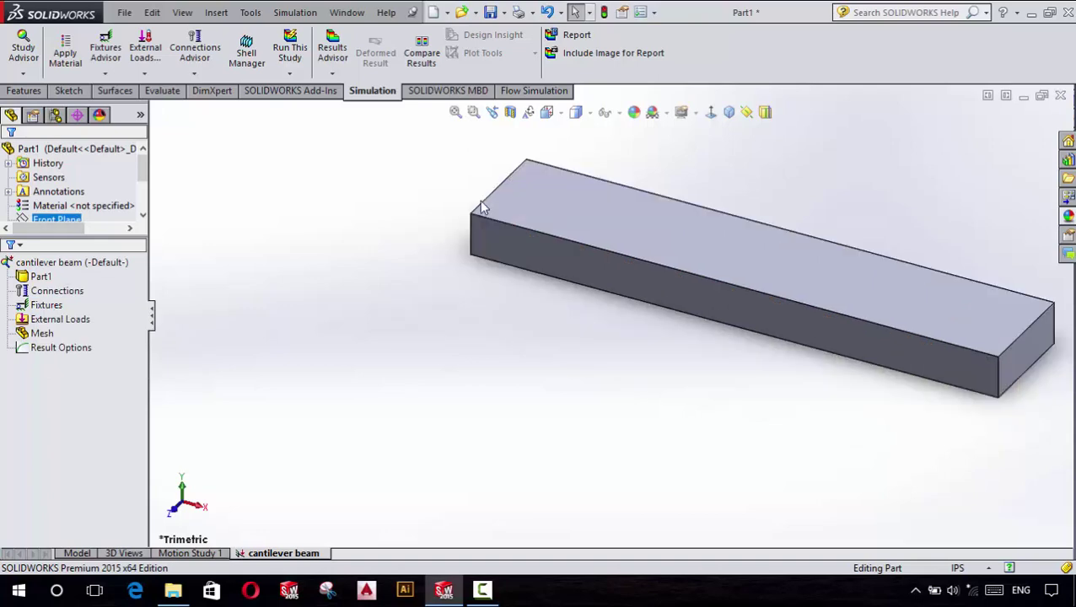
scroll(483, 208, up, 2)
scroll(483, 207, up, 1)
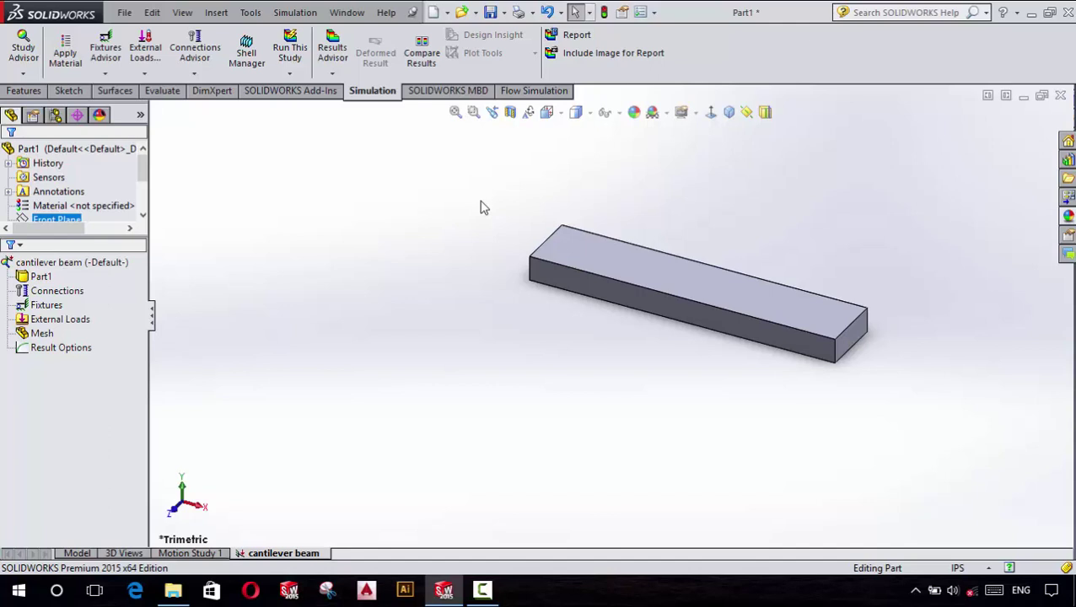
key(ctrl+Page_Up)
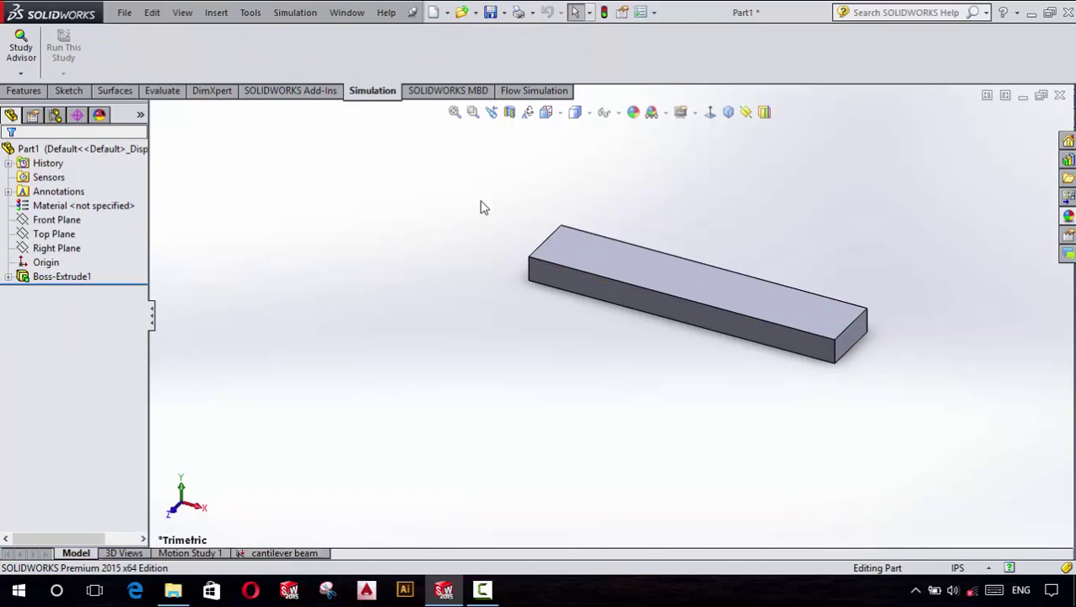
key(ctrl+Page_Down)
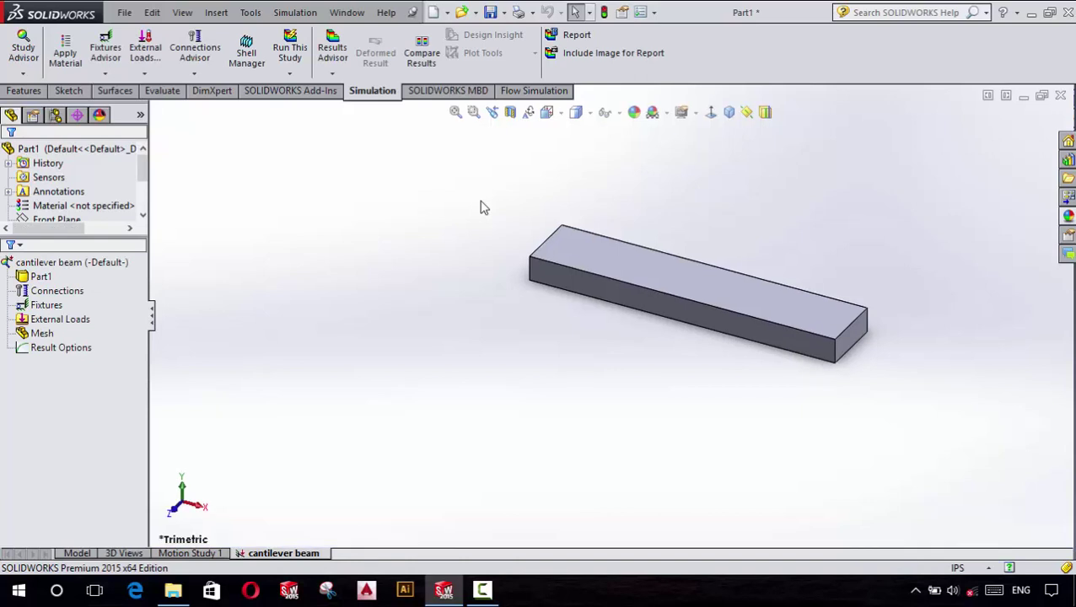
key(f)
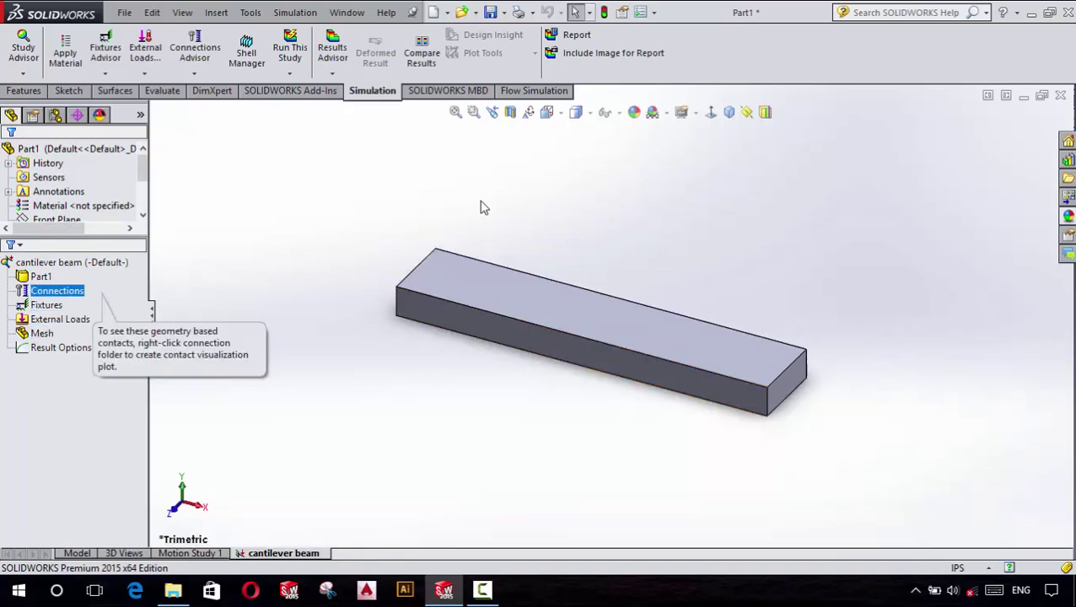
click(60, 319)
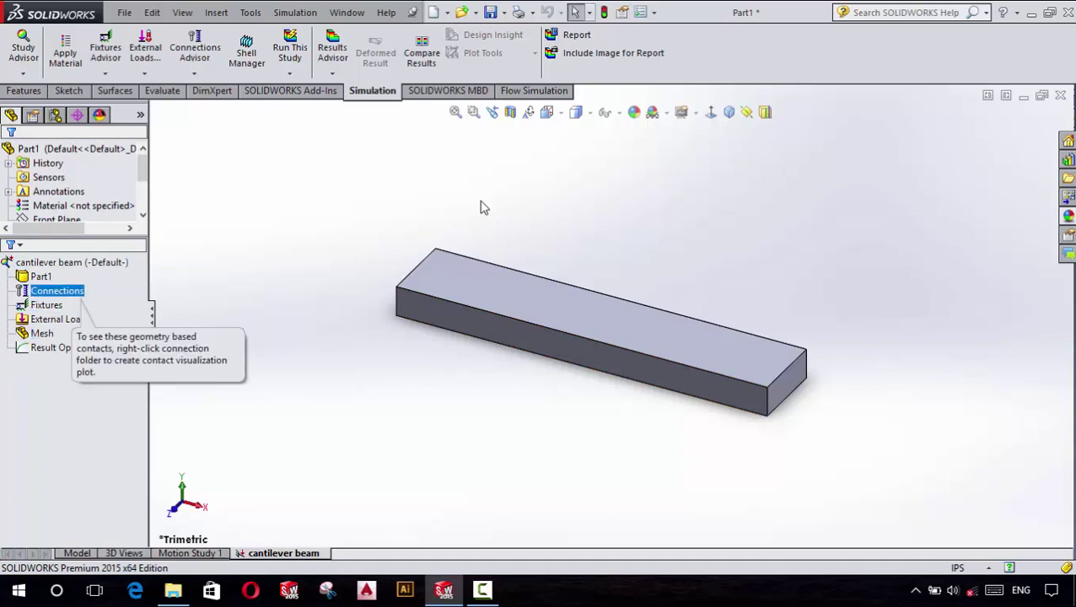
click(61, 347)
click(41, 333)
click(40, 277)
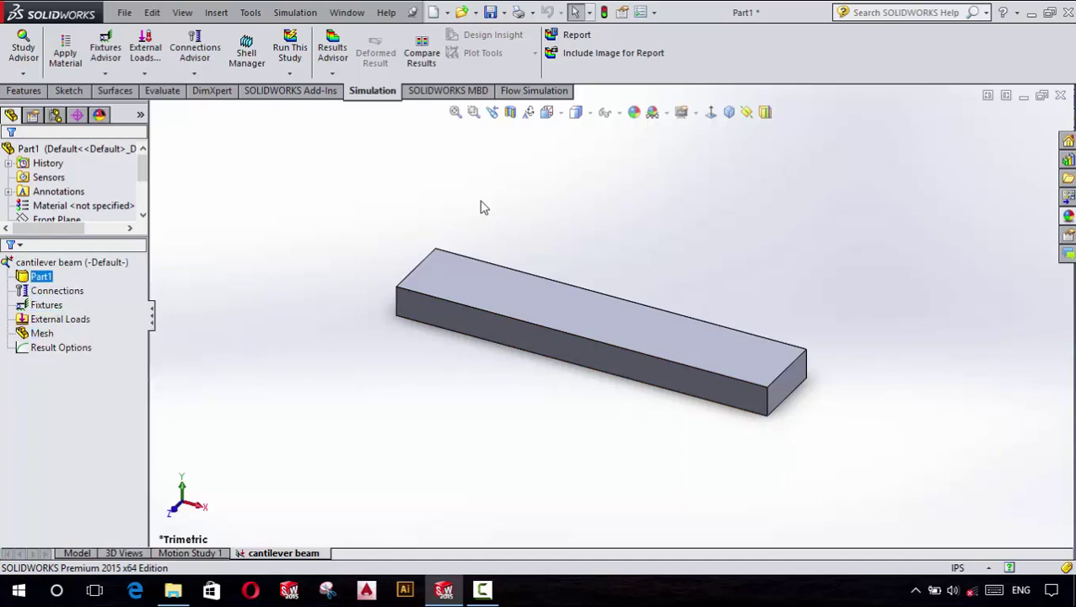
click(57, 290)
click(40, 276)
click(42, 334)
key(Left)
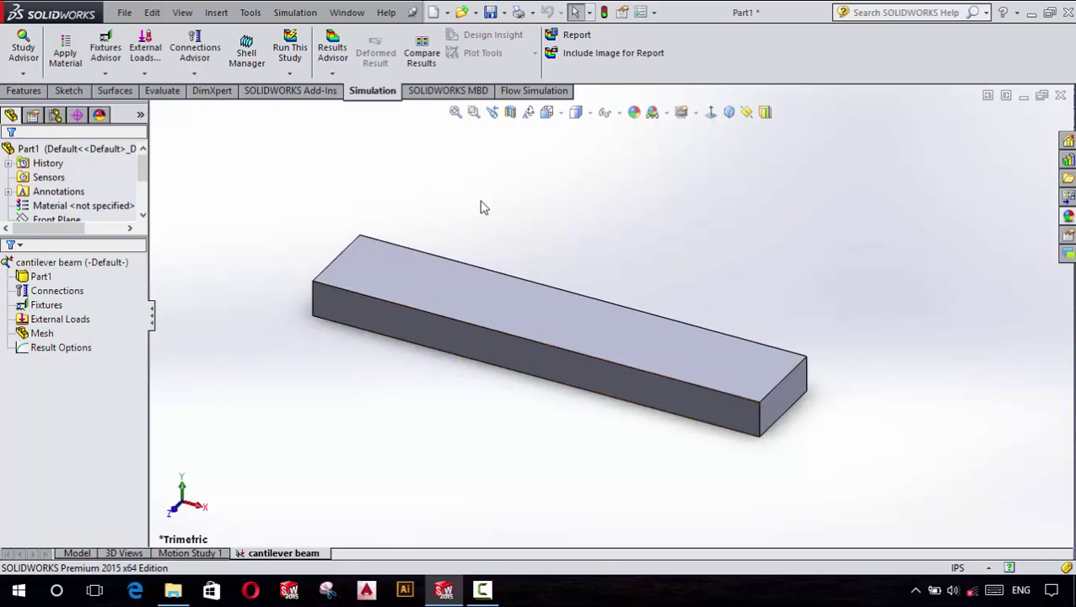
click(57, 290)
click(41, 276)
click(60, 319)
click(47, 304)
click(41, 277)
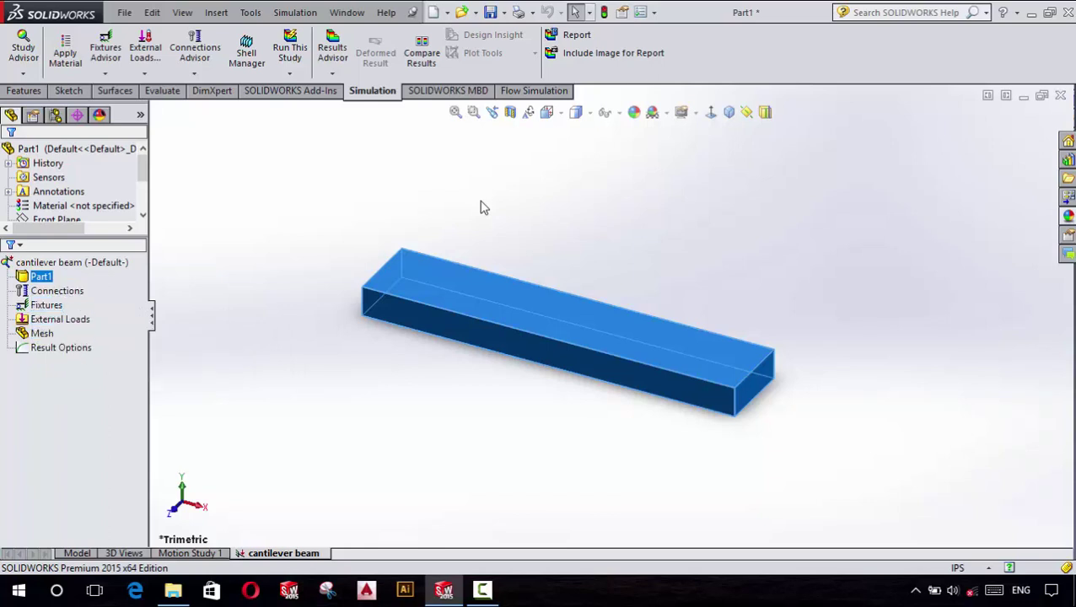
key(Escape)
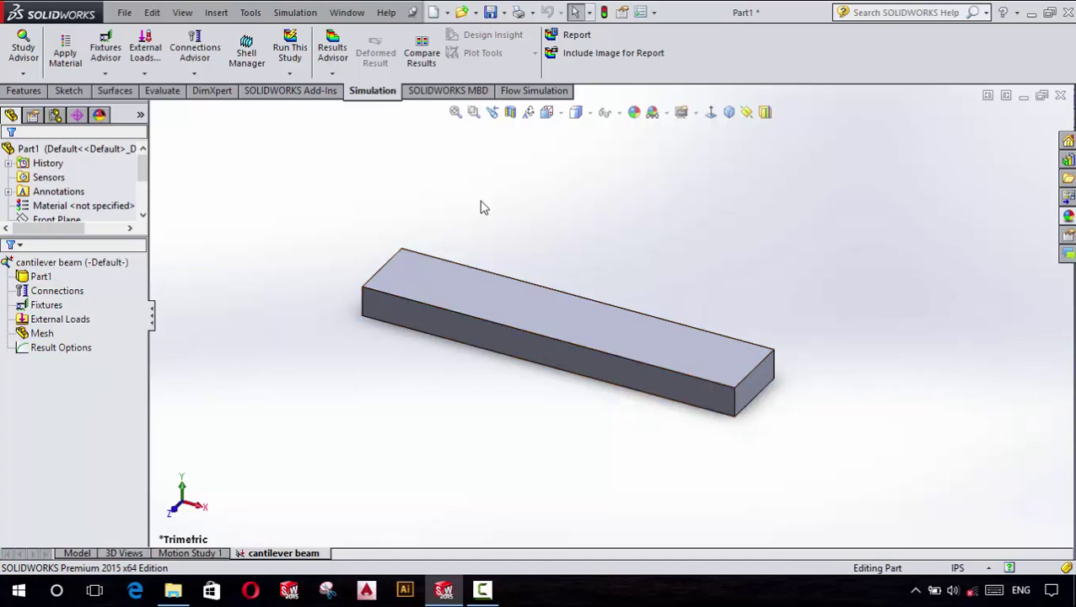
key(Down)
key(Up)
Step: Choose Apply/Edit Material for Part1 from its context menu in the study tree
key(shift+F10)
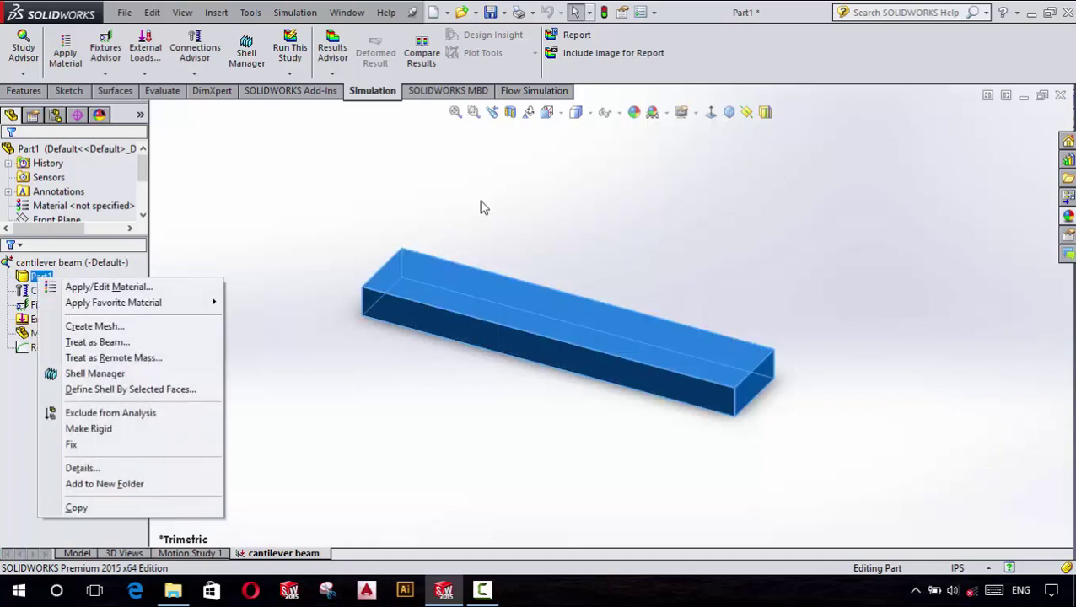
key(Down)
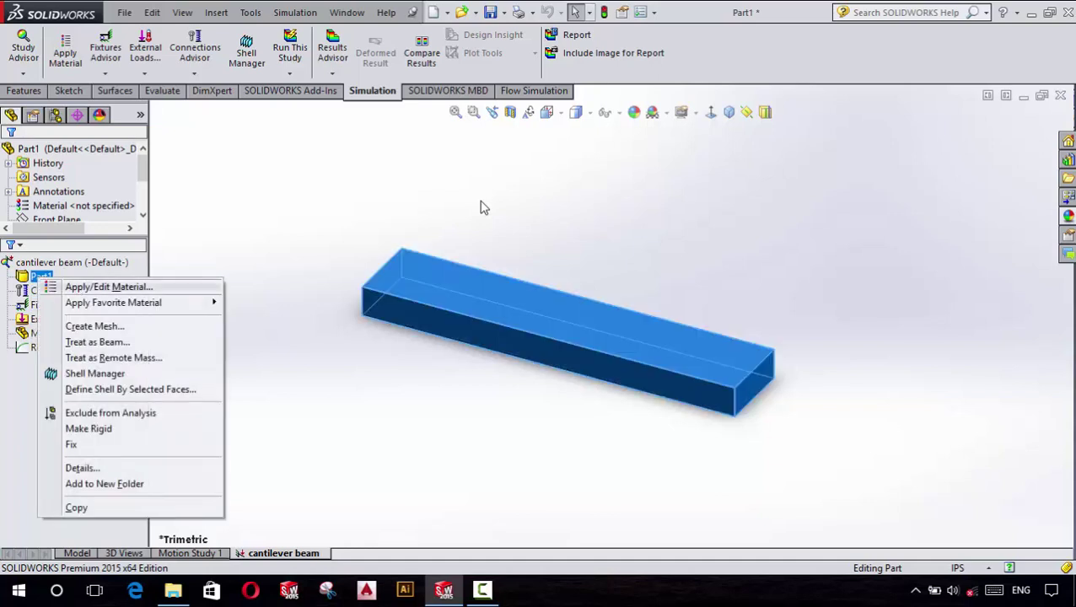
key(Down)
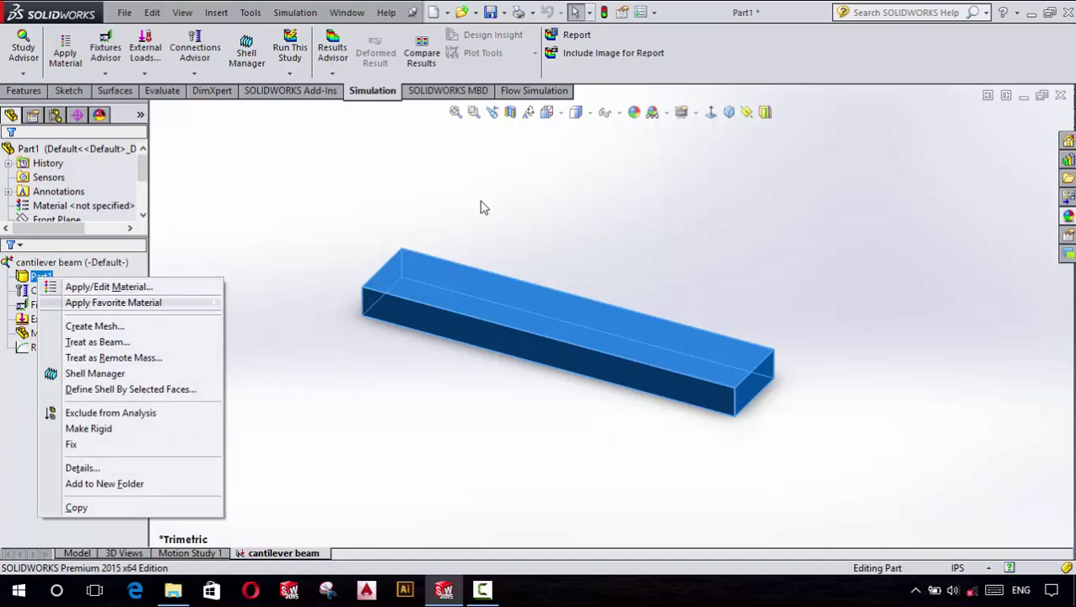
key(Up)
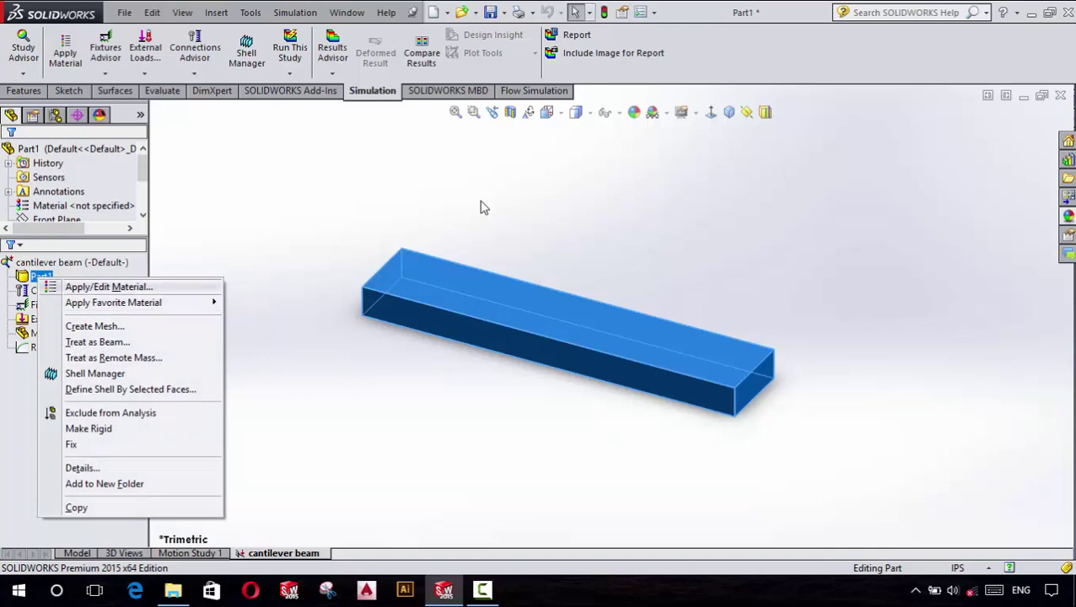
key(Return)
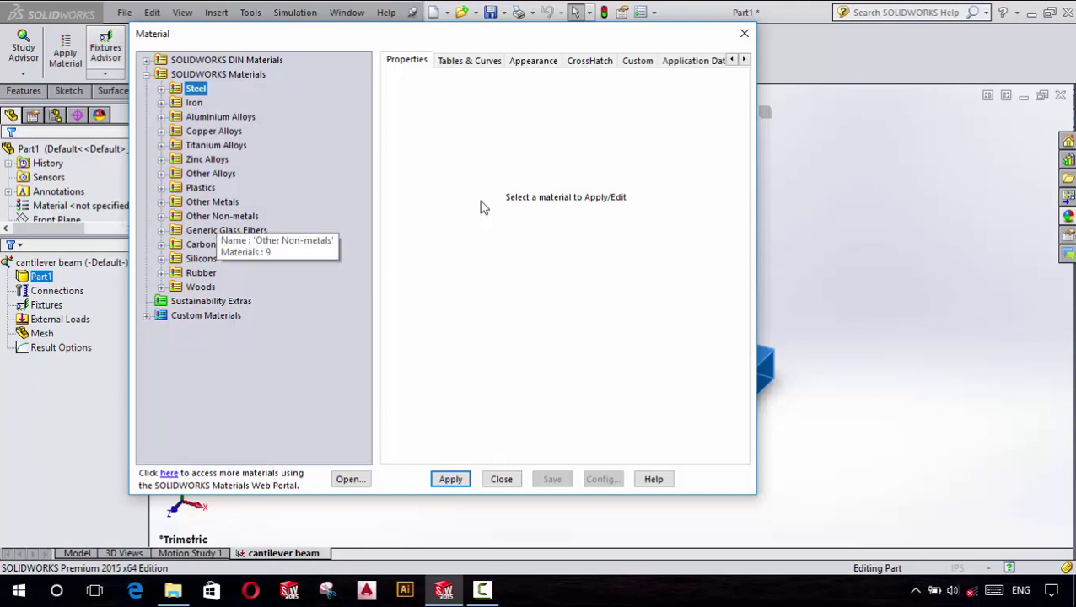
Step: Expand the Steel category and browse the material list
key(Right)
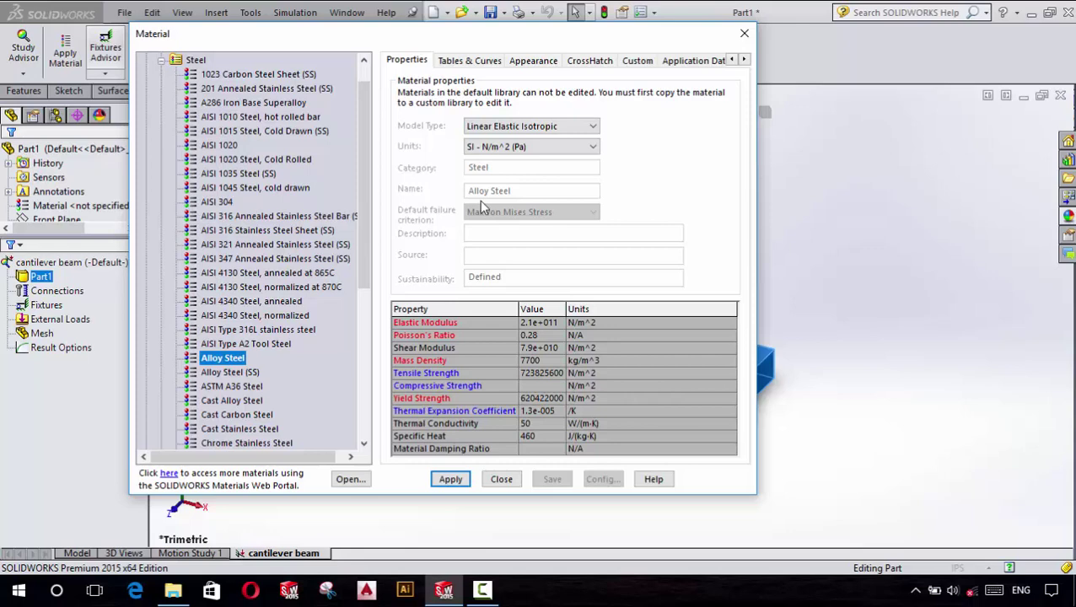
scroll(253, 253, down, 3)
scroll(253, 253, down, 2)
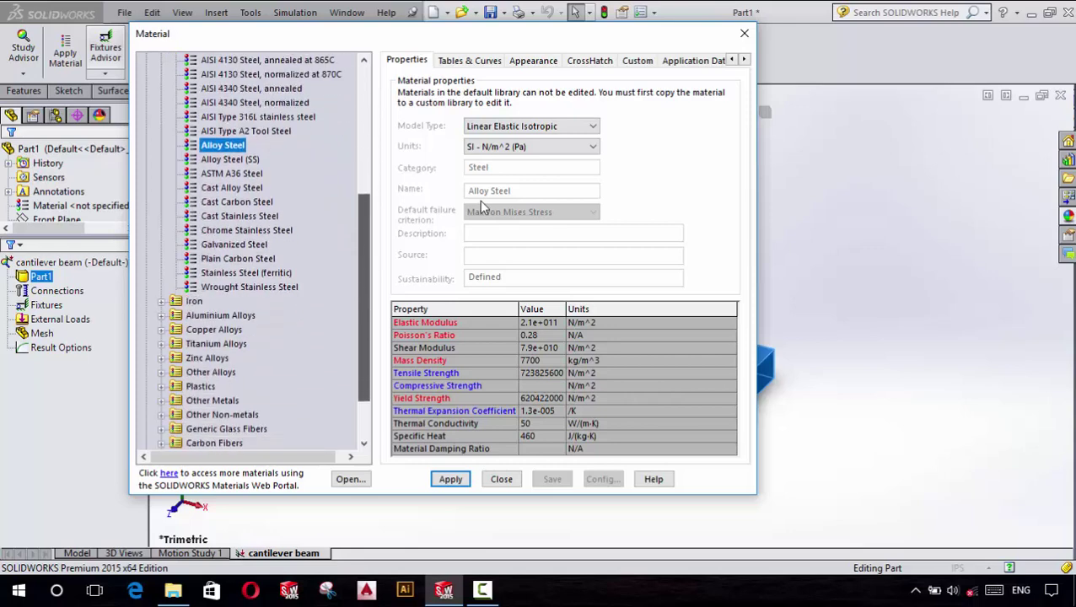
scroll(253, 253, down, 2)
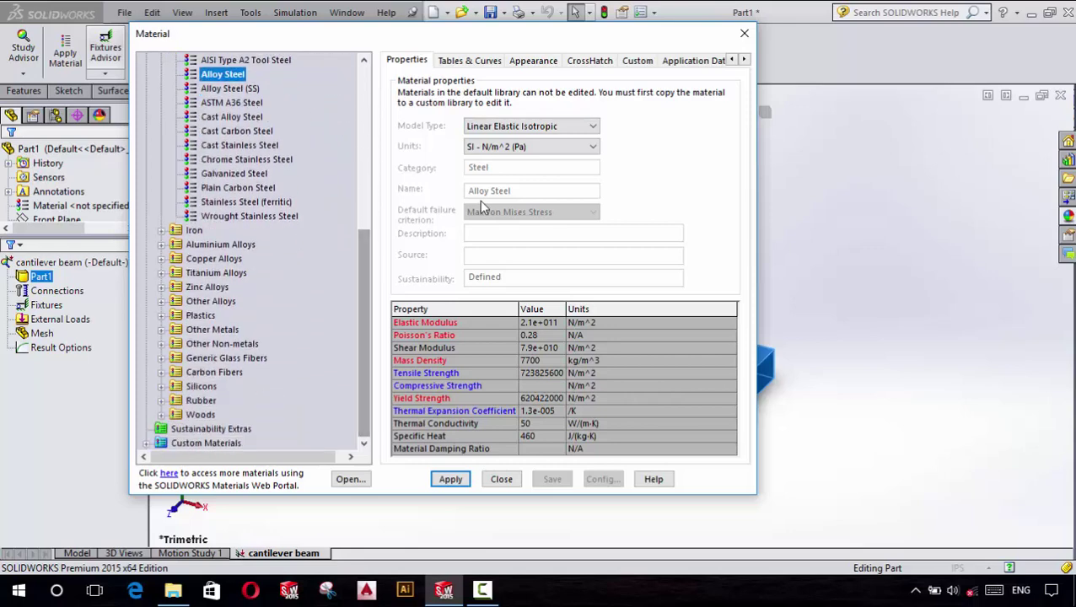
key(End)
key(shift+F10)
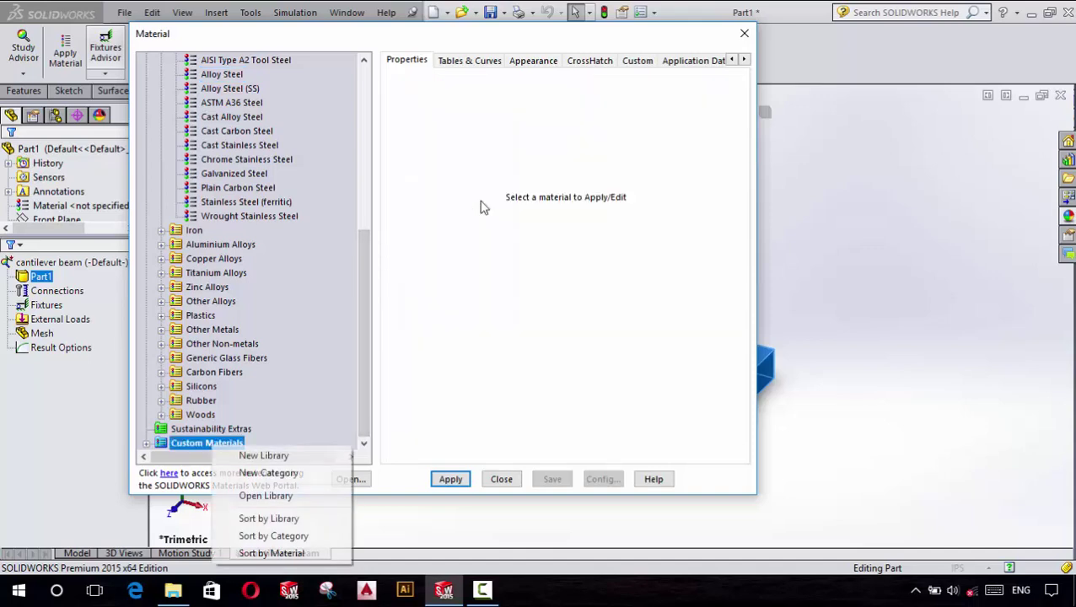
key(Down)
key(Escape)
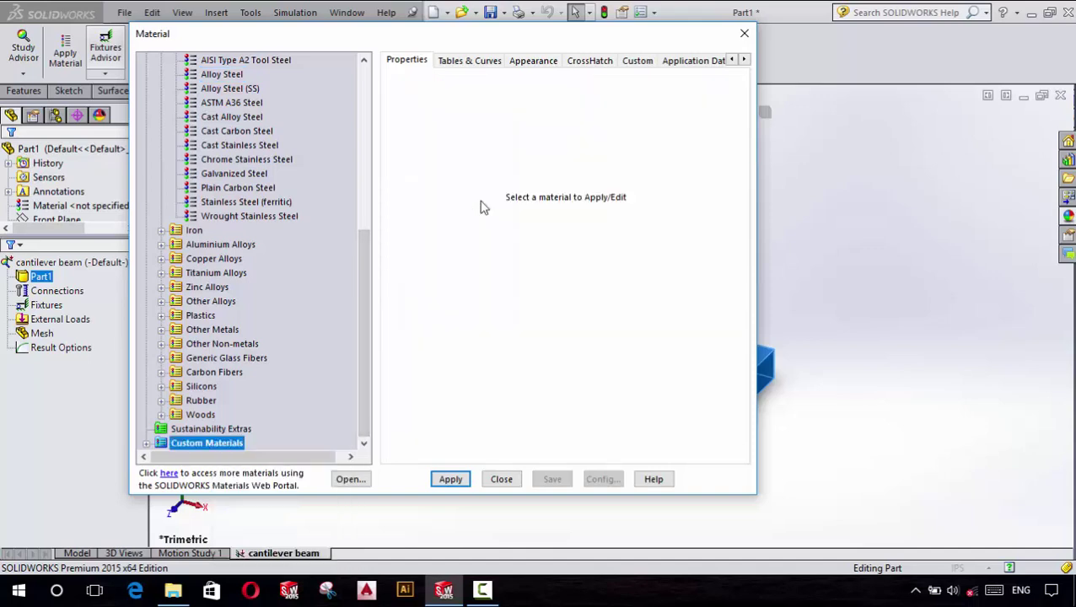
key(Up)
key(Up)
key(Up)
scroll(253, 253, up, 3)
Step: Apply Alloy Steel to the beam and close the Material dialog
text(al)
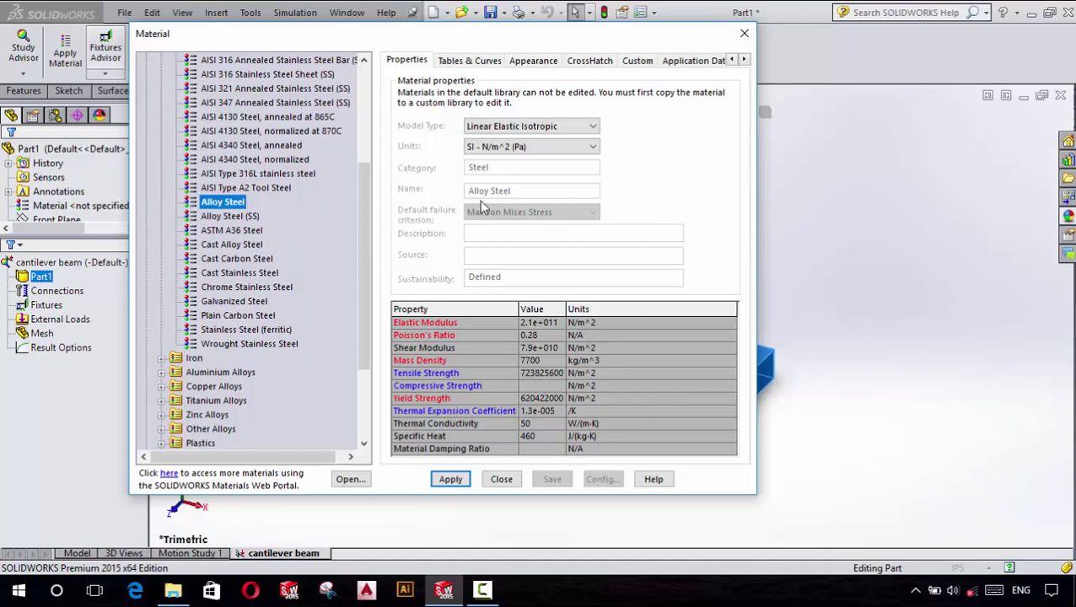
scroll(483, 207, down, 3)
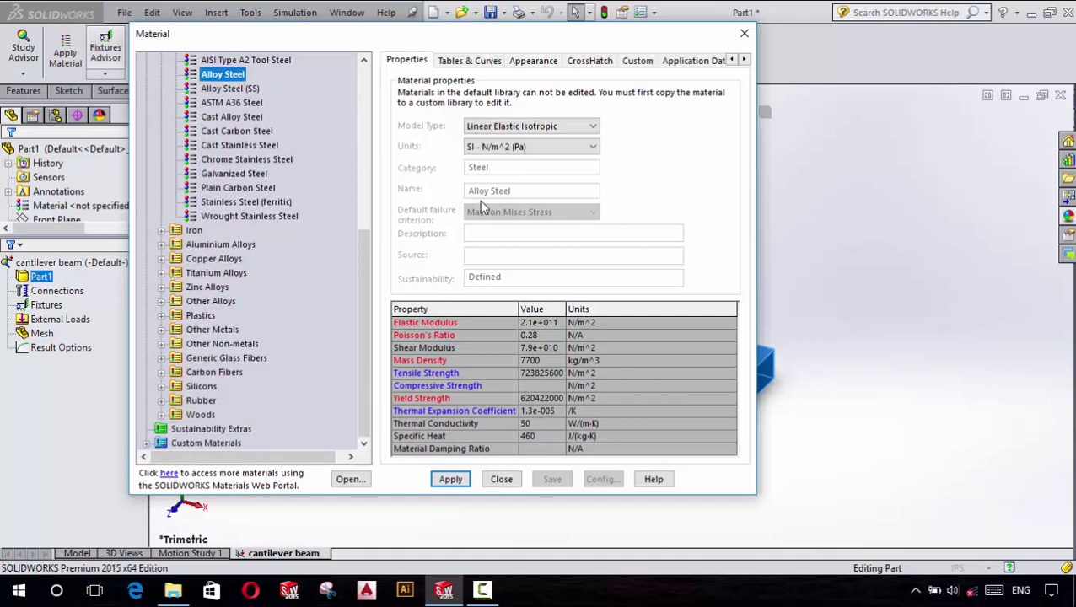
scroll(484, 206, up, 1)
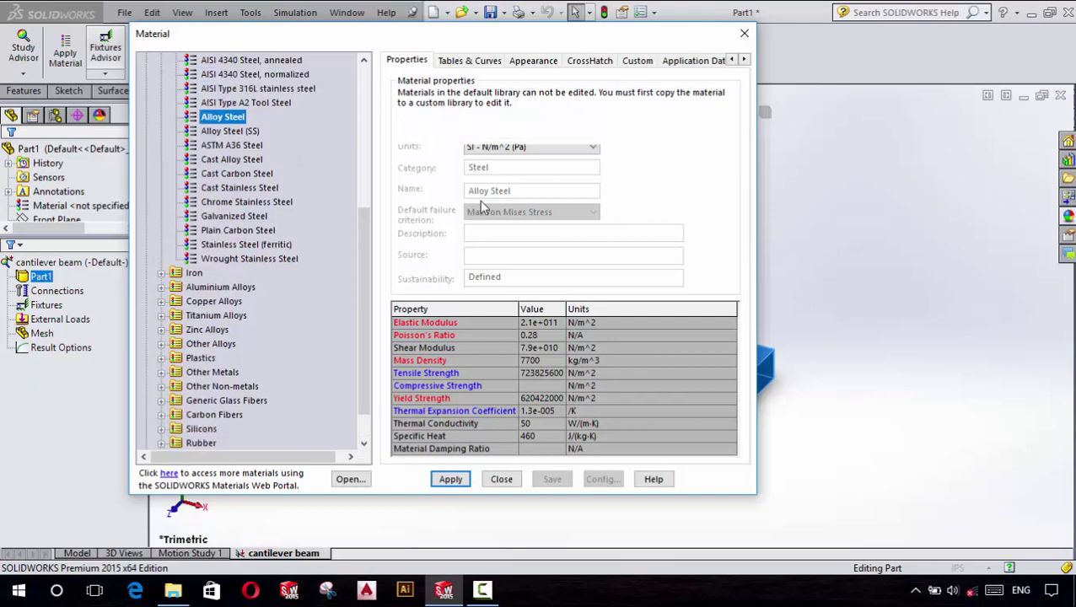
key(Return)
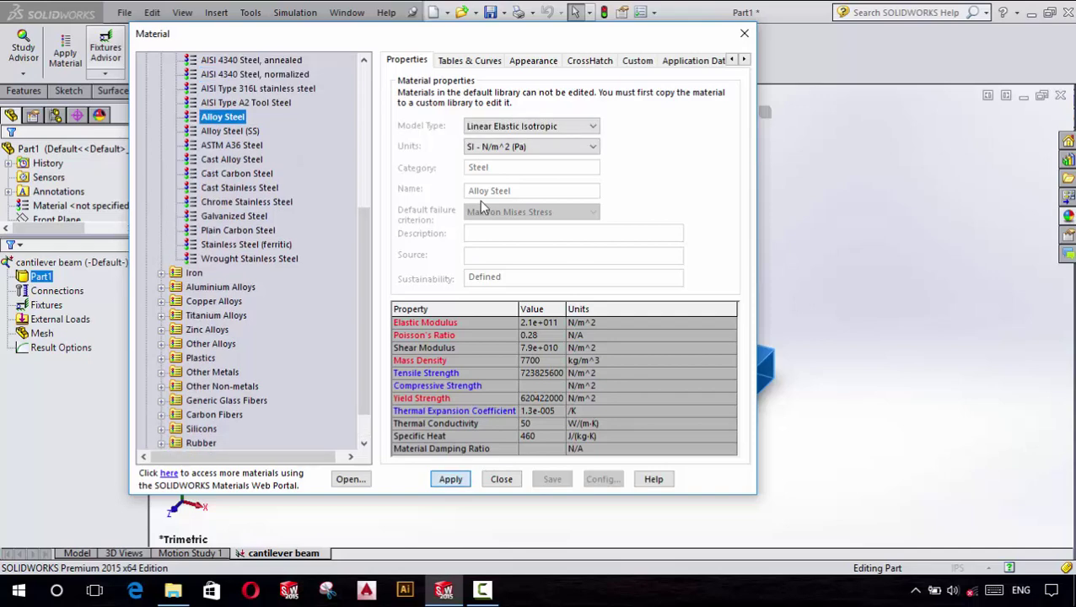
key(Tab)
key(Return)
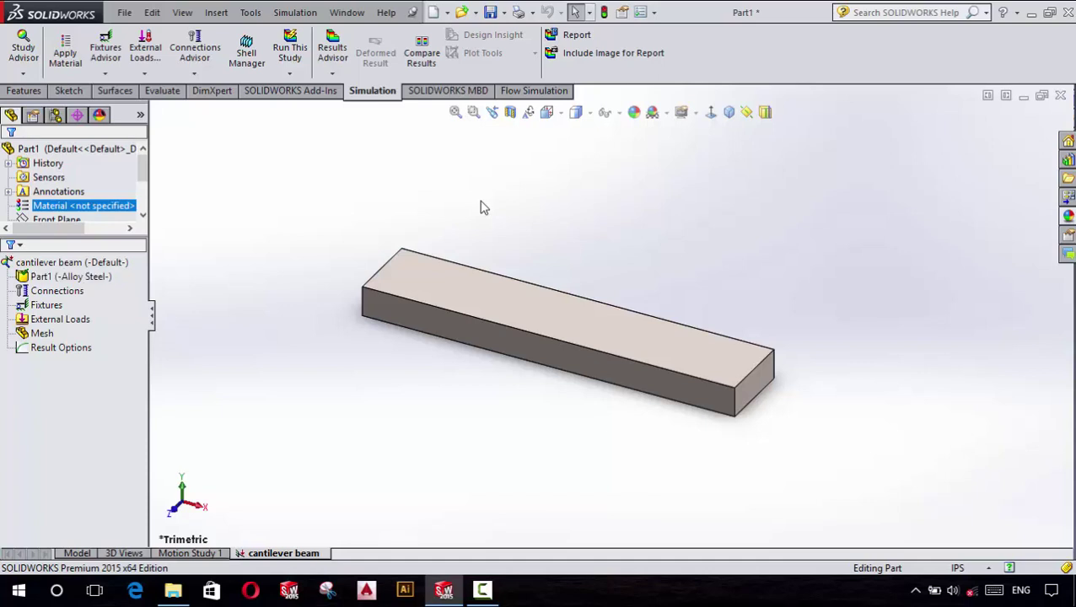
right_click(79, 290)
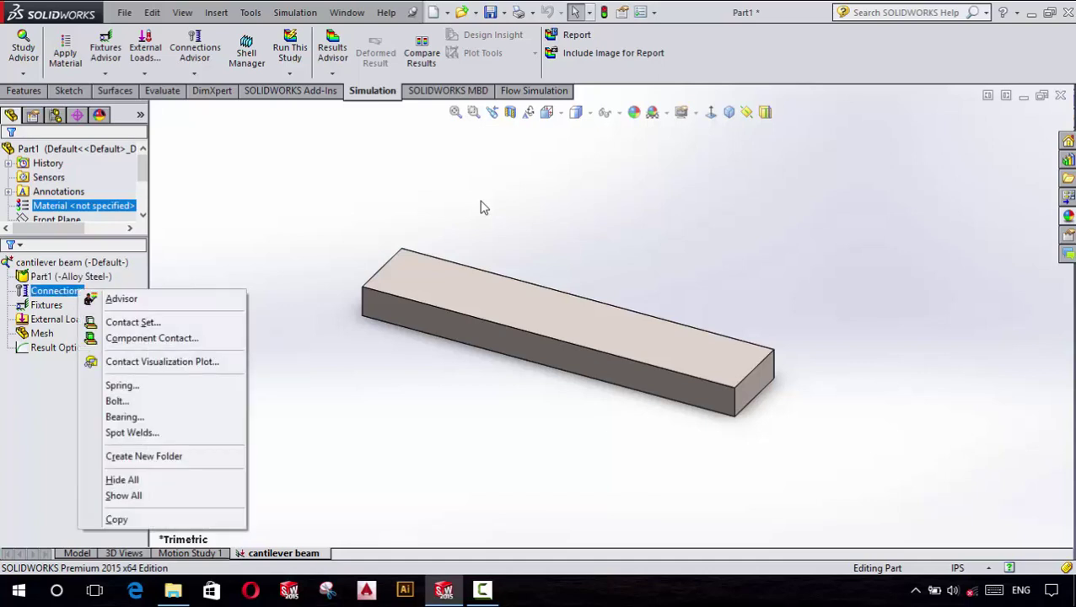
key(Down)
key(Up)
key(Down)
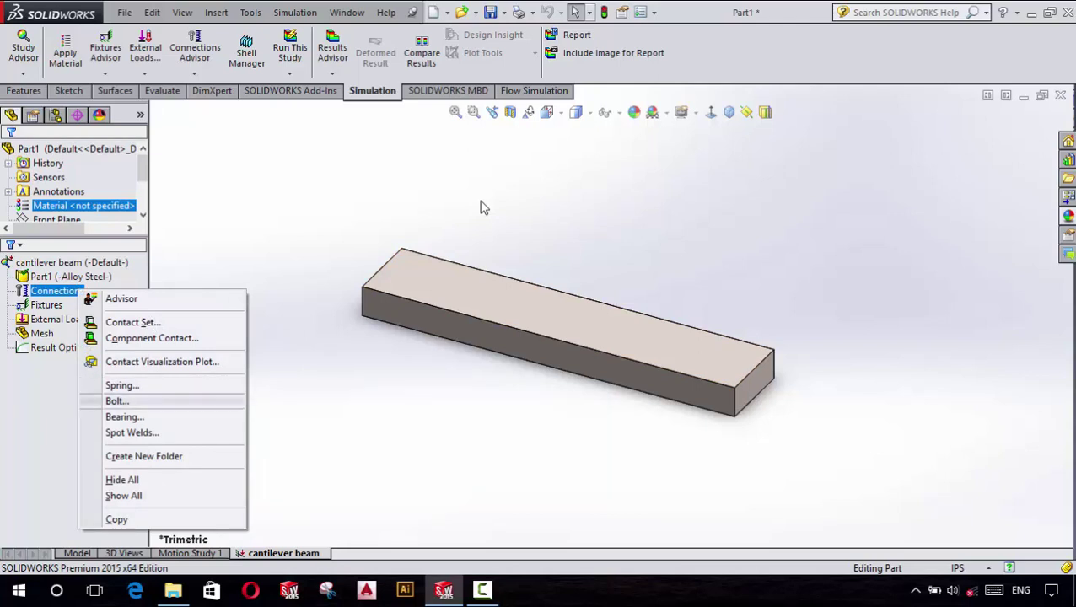
key(Down)
key(Down)
key(Escape)
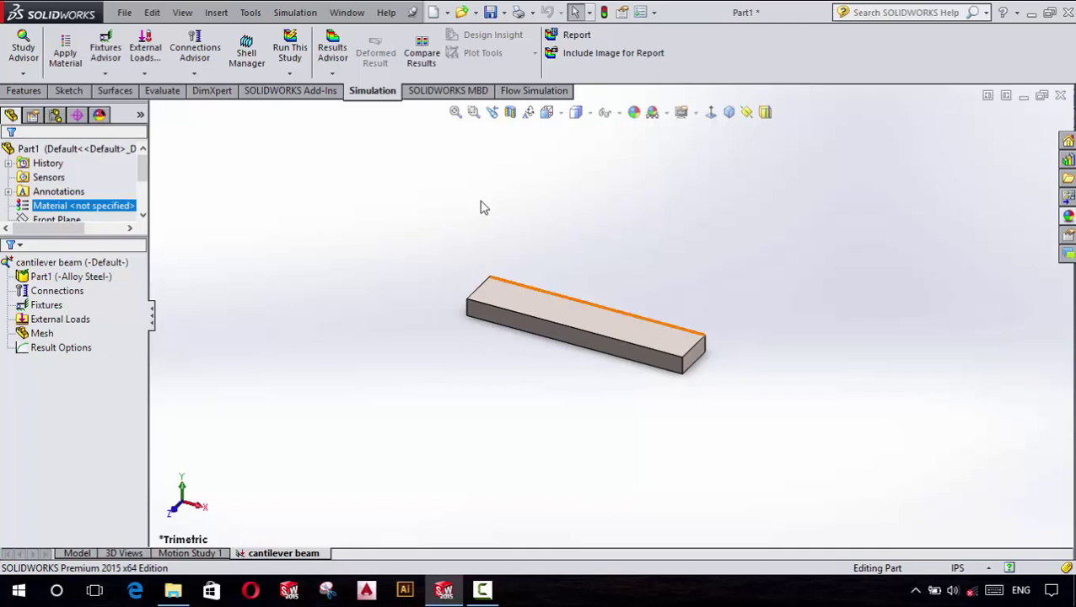
click(58, 290)
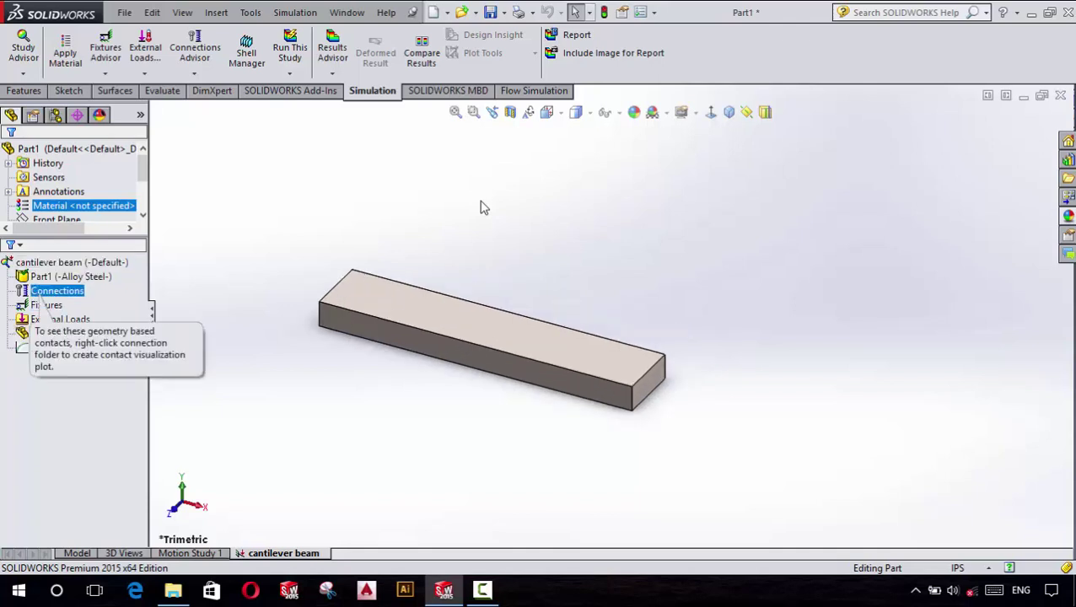
right_click(46, 292)
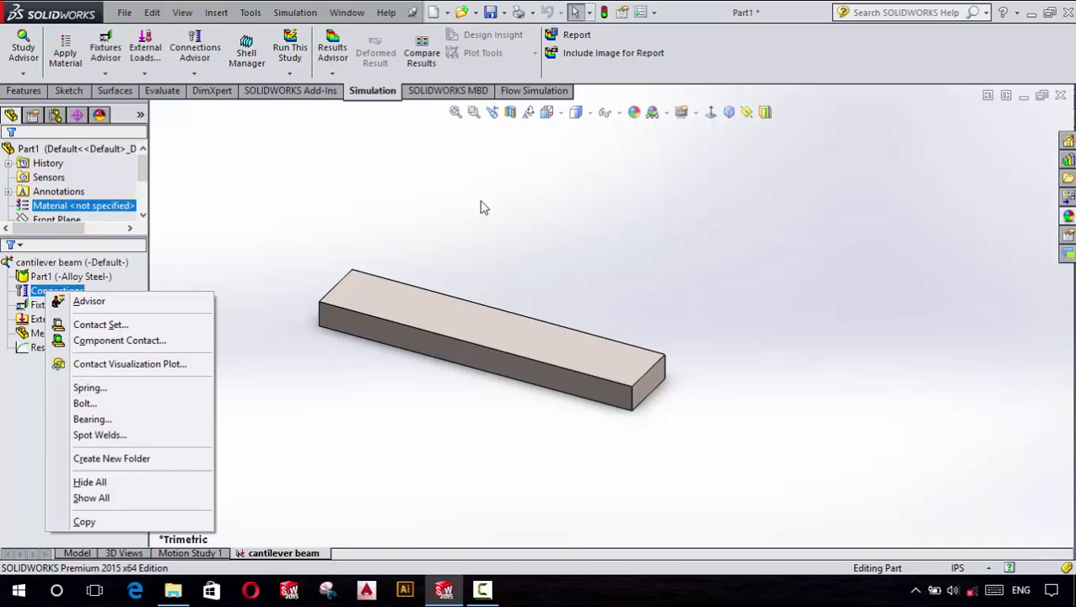
click(483, 207)
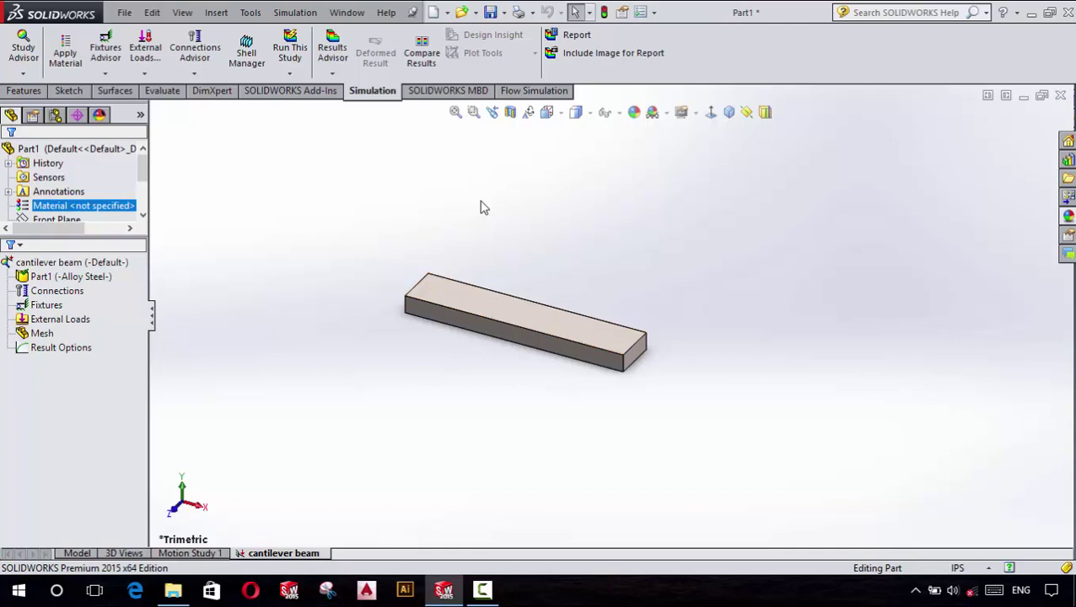
click(57, 290)
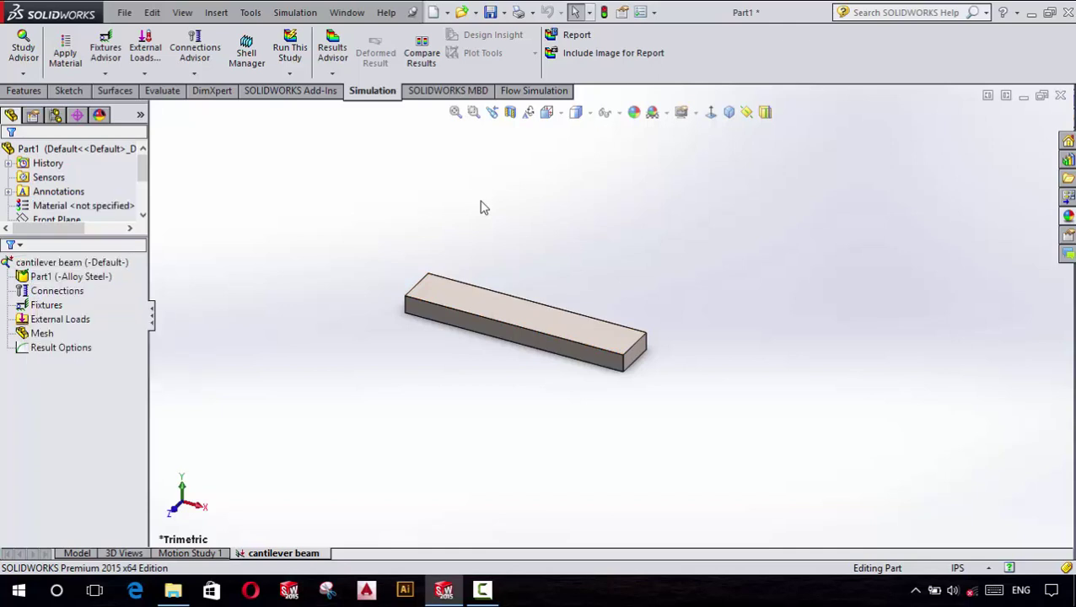
scroll(484, 207, down, 1)
key(Down)
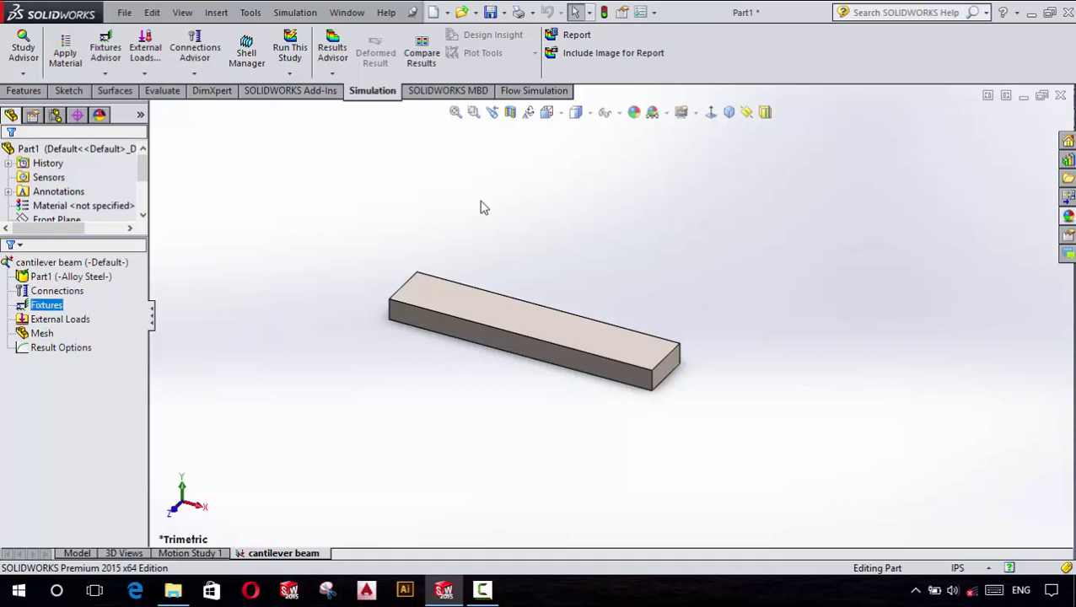
key(Escape)
scroll(483, 208, down, 1)
key(Left)
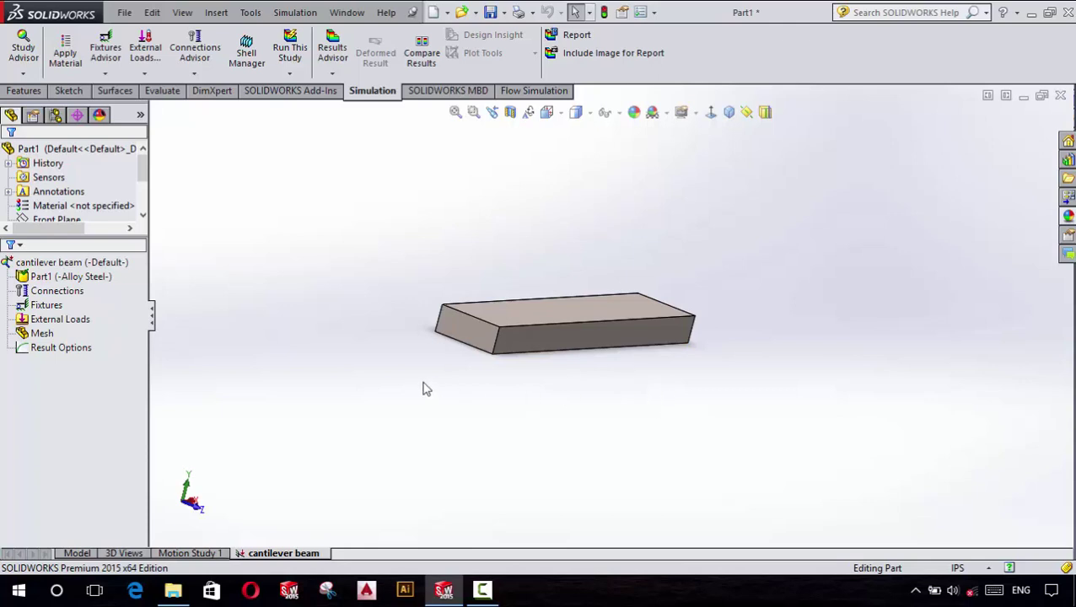
Step: Choose Fixed Geometry from the Fixtures context menu in the study tree
click(24, 307)
click(53, 313)
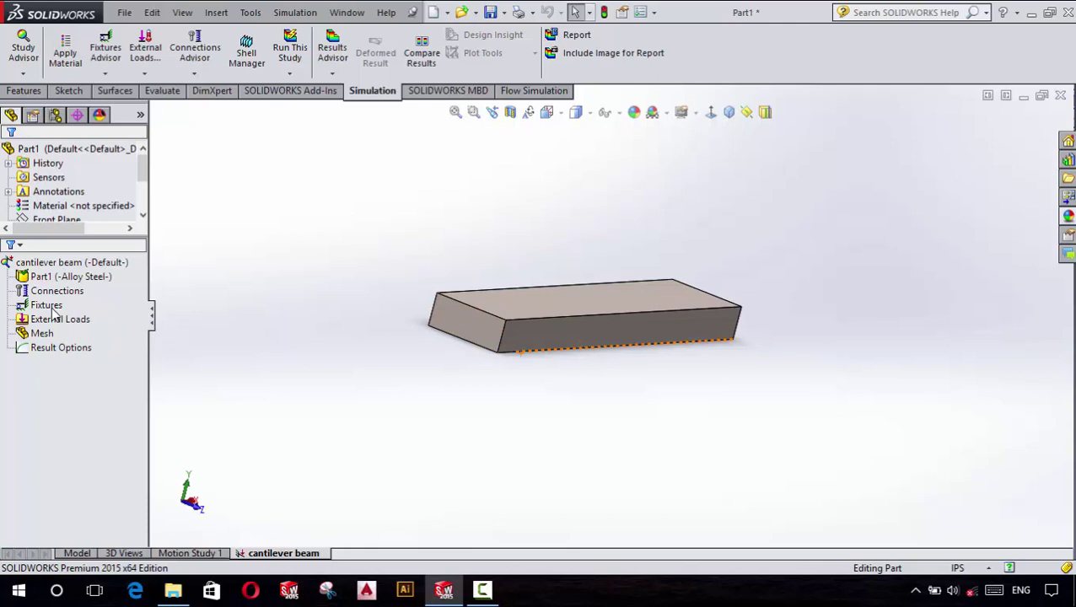
right_click(52, 309)
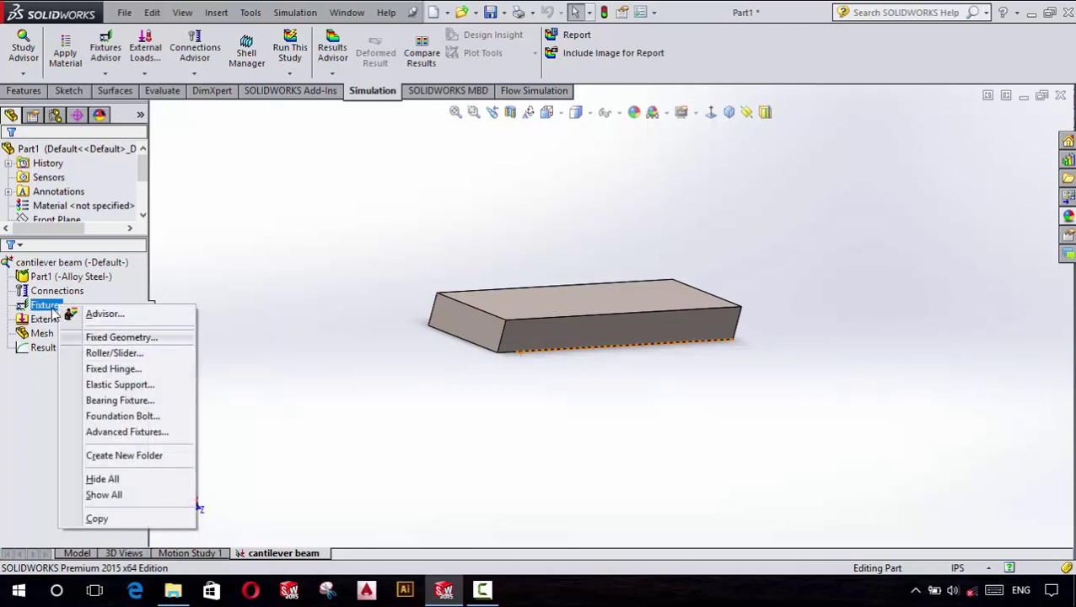
key(Return)
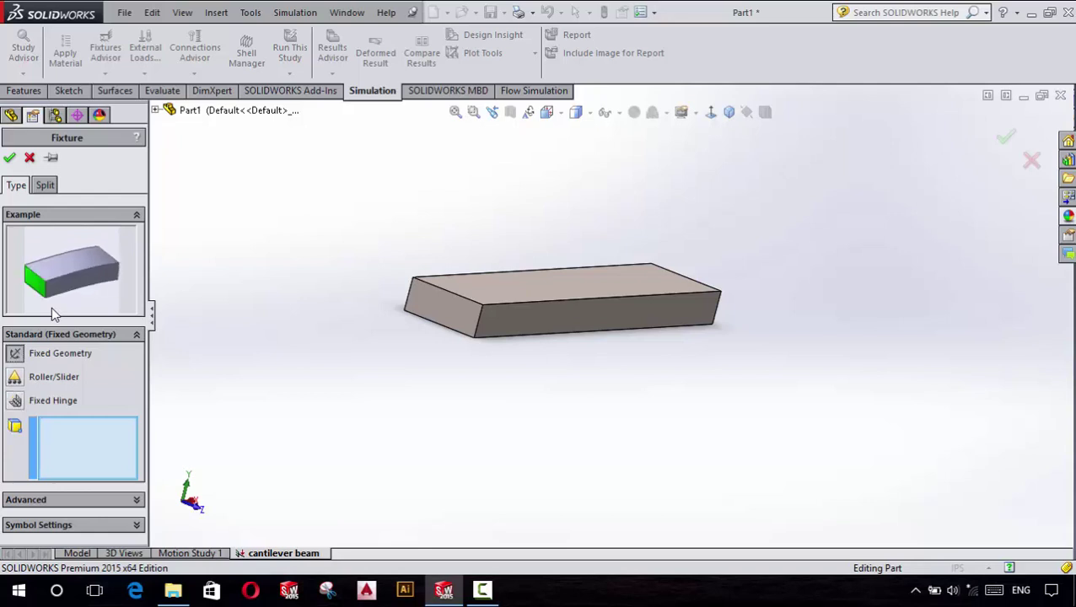
Step: Fix the beam's left end face as restraint Fixed-1
click(439, 311)
click(435, 329)
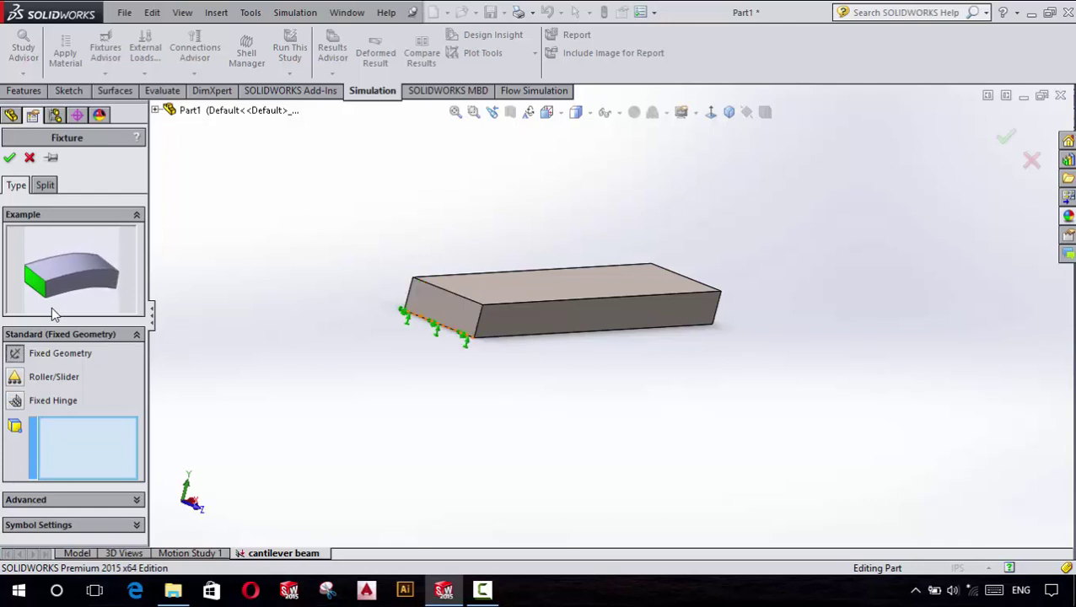
click(531, 268)
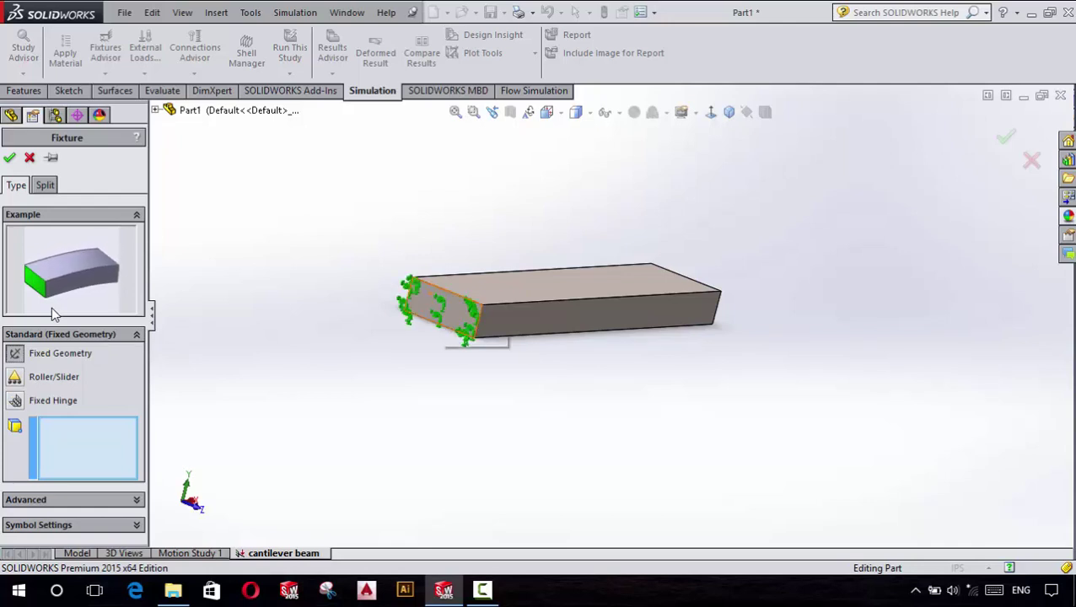
click(440, 306)
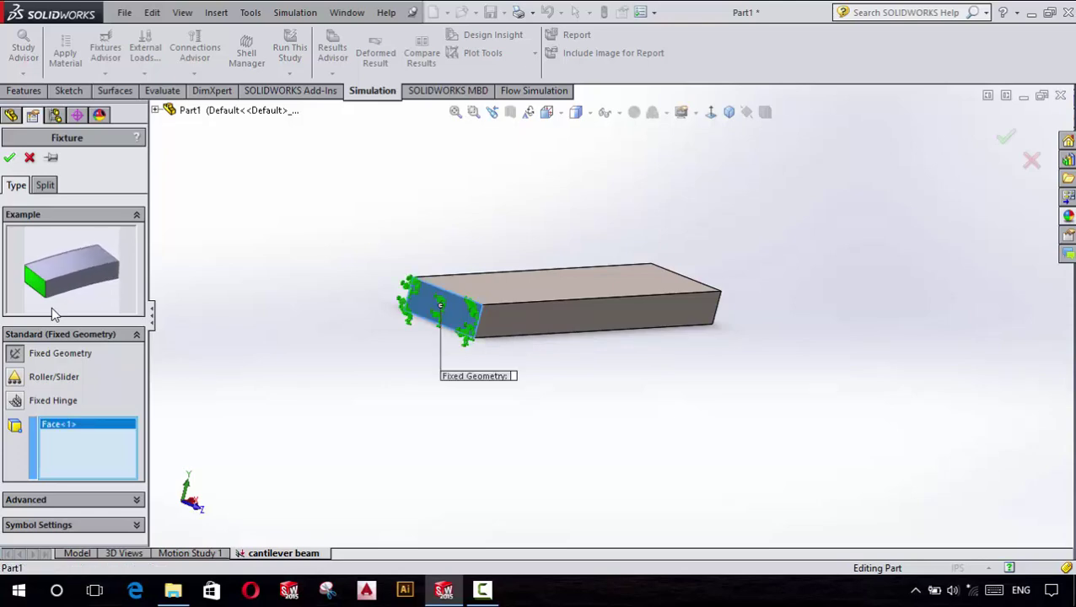
key(Return)
click(52, 316)
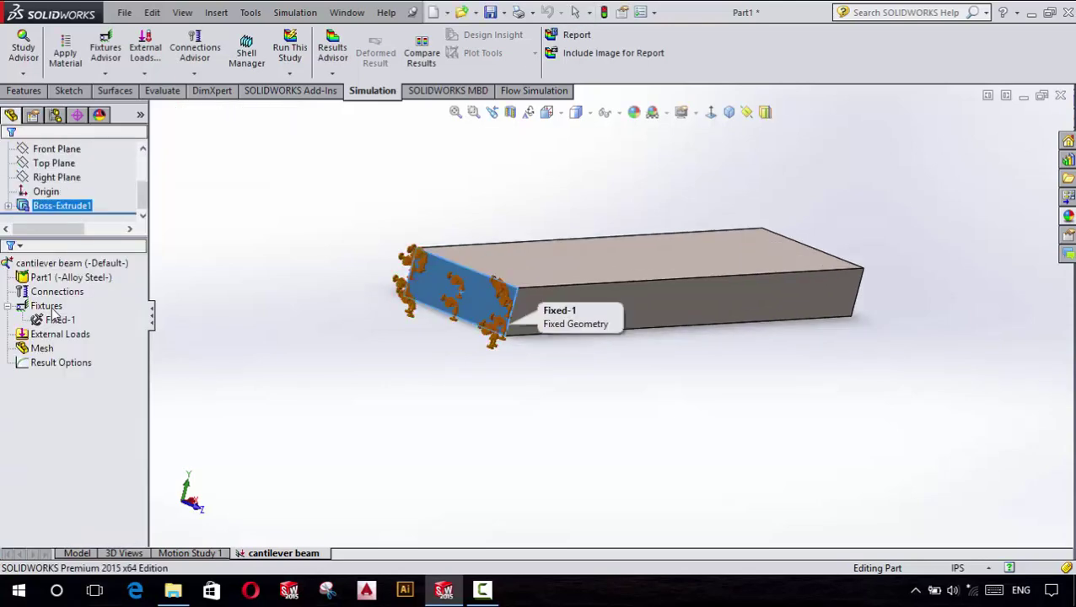
click(52, 318)
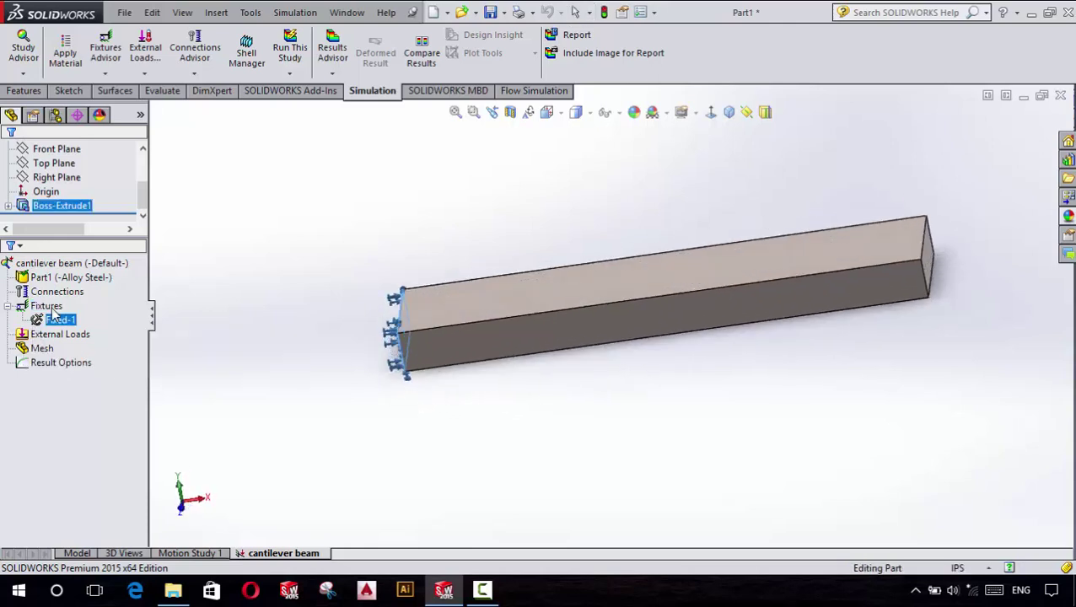
key(Escape)
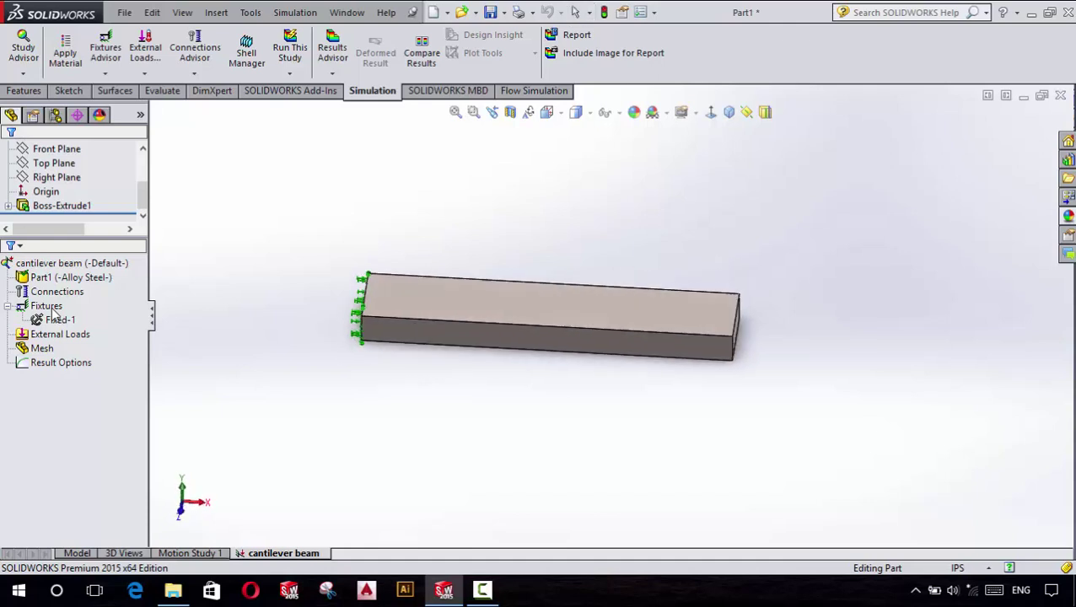
Step: Choose Force from the External Loads context menu in the study tree
click(49, 307)
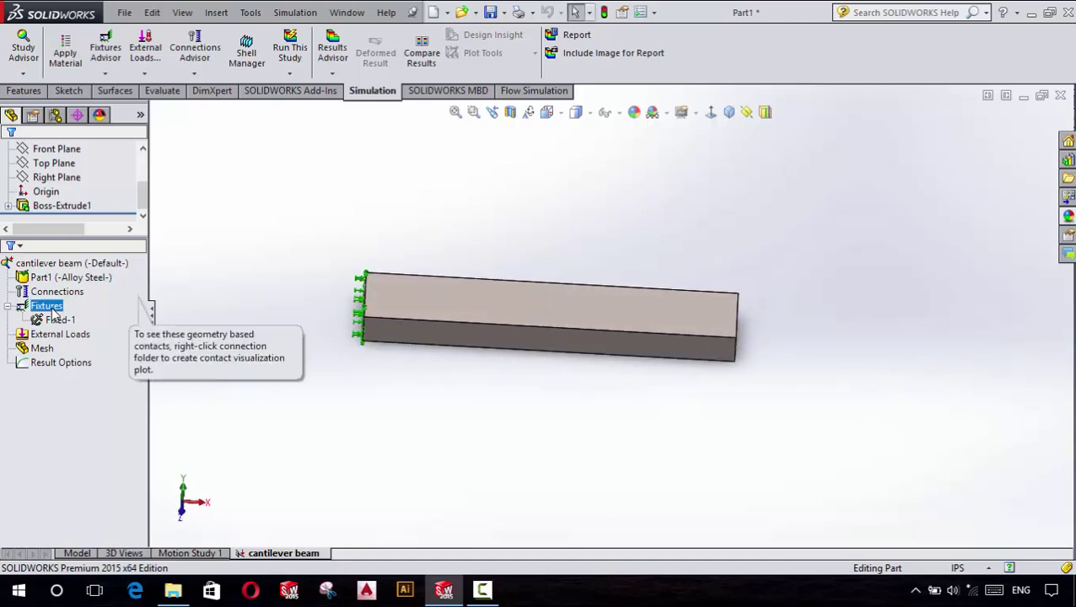
key(Down)
key(Down)
key(shift+F10)
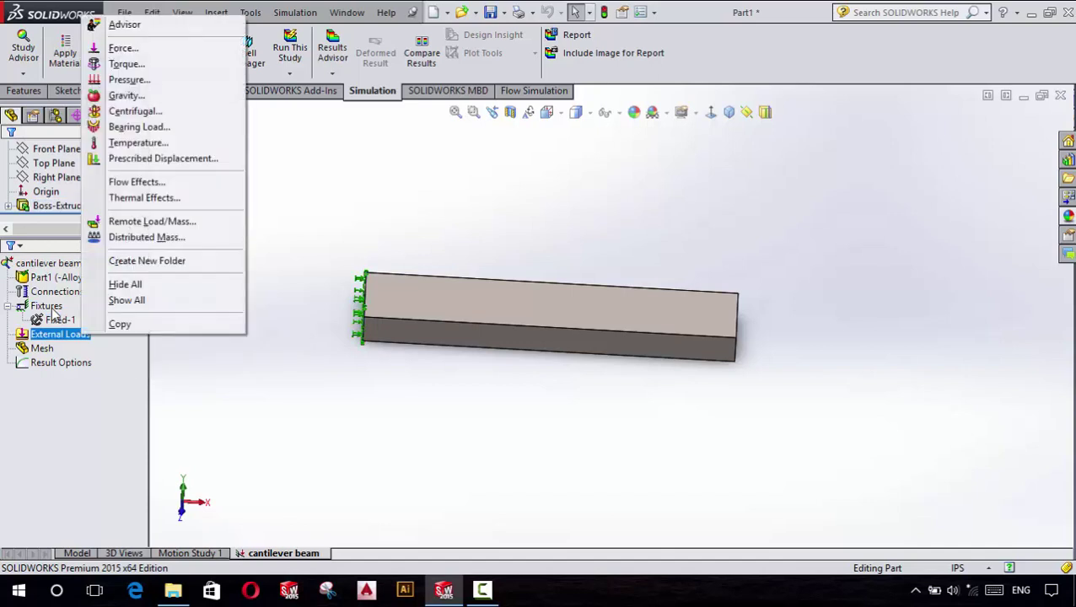
key(Up)
key(Up)
key(Up)
key(Up)
key(Up)
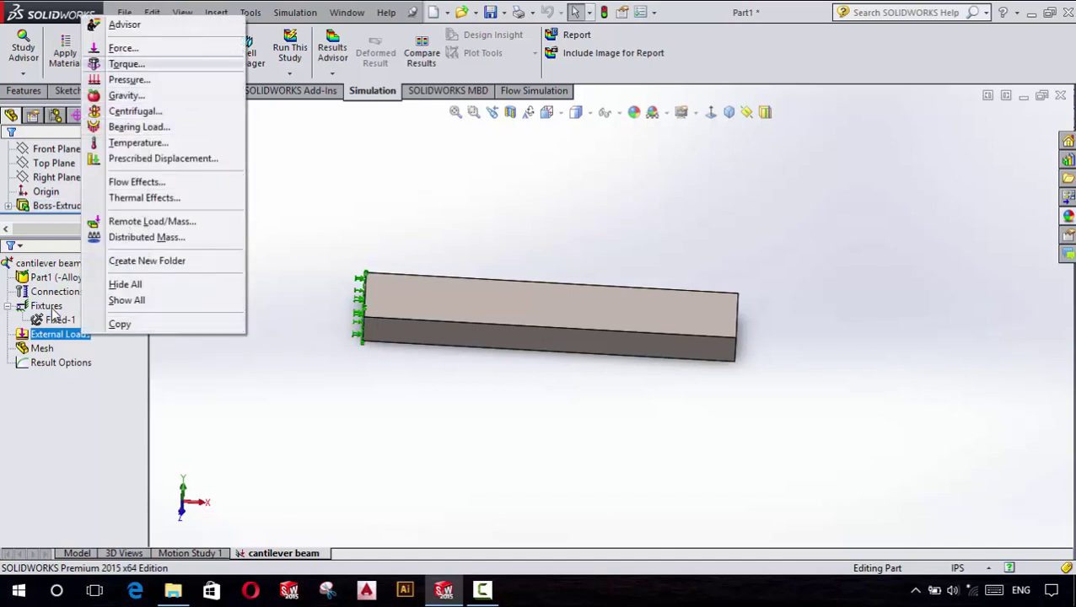
key(Up)
key(Up)
key(Down)
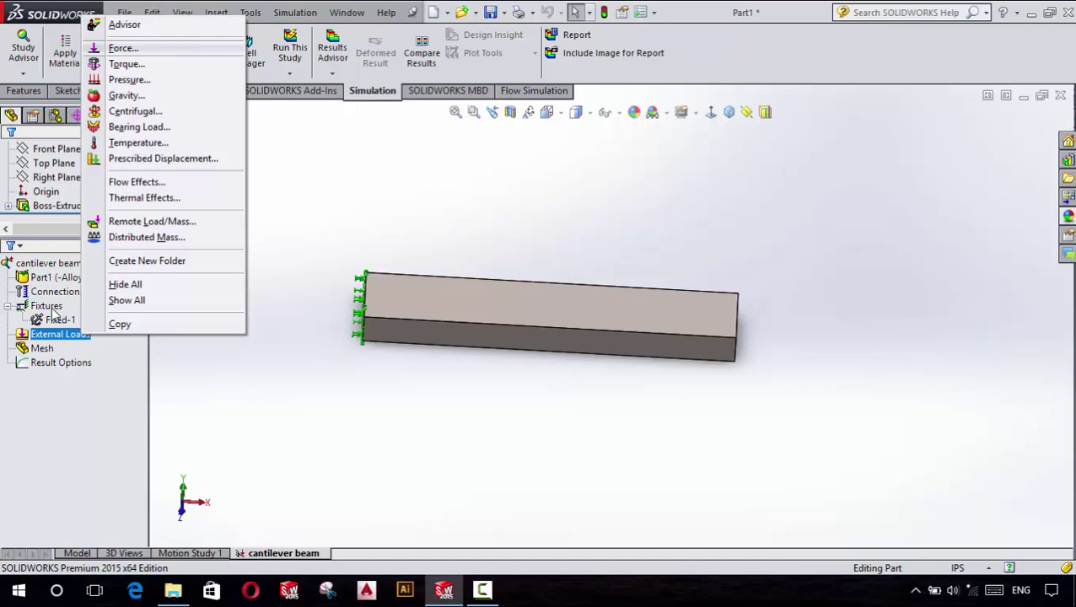
key(Down)
key(Down)
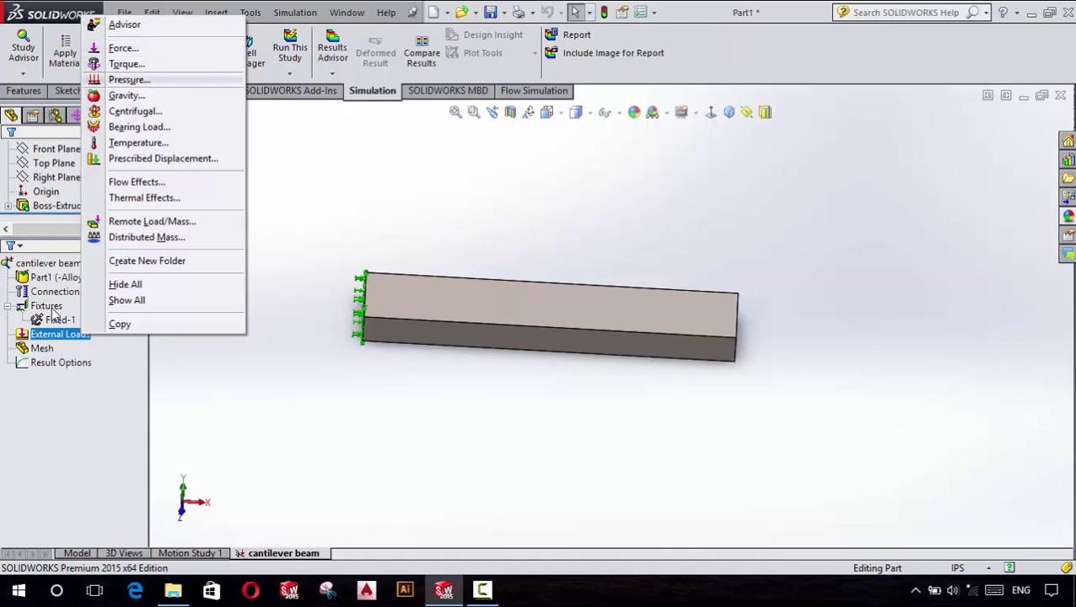
key(Down)
key(Up)
key(Up)
key(Up)
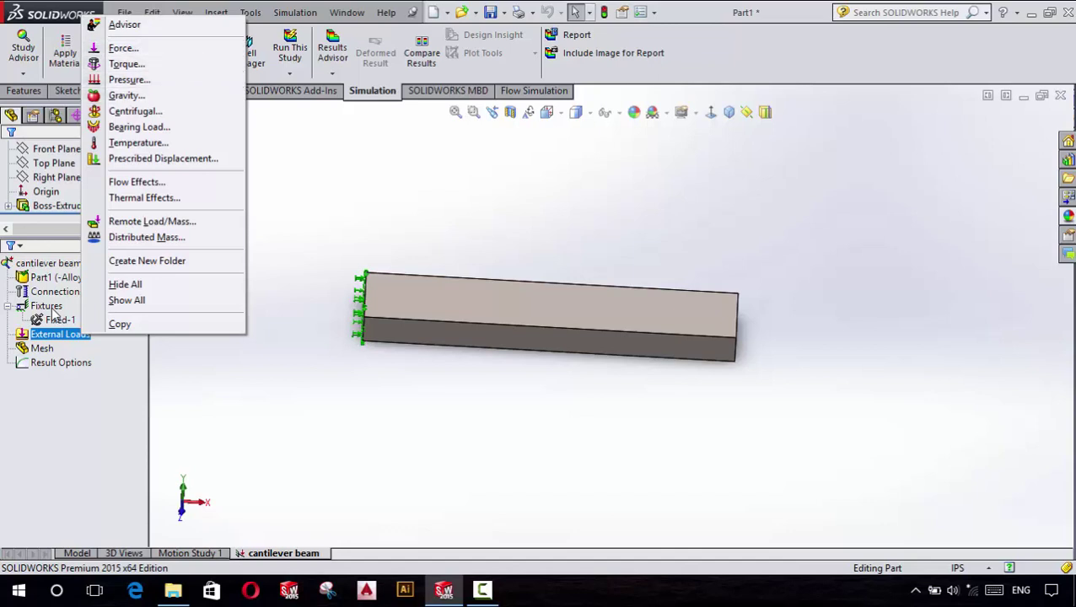
key(Down)
key(Down)
key(Up)
key(Up)
key(Up)
key(Up)
key(Down)
key(Return)
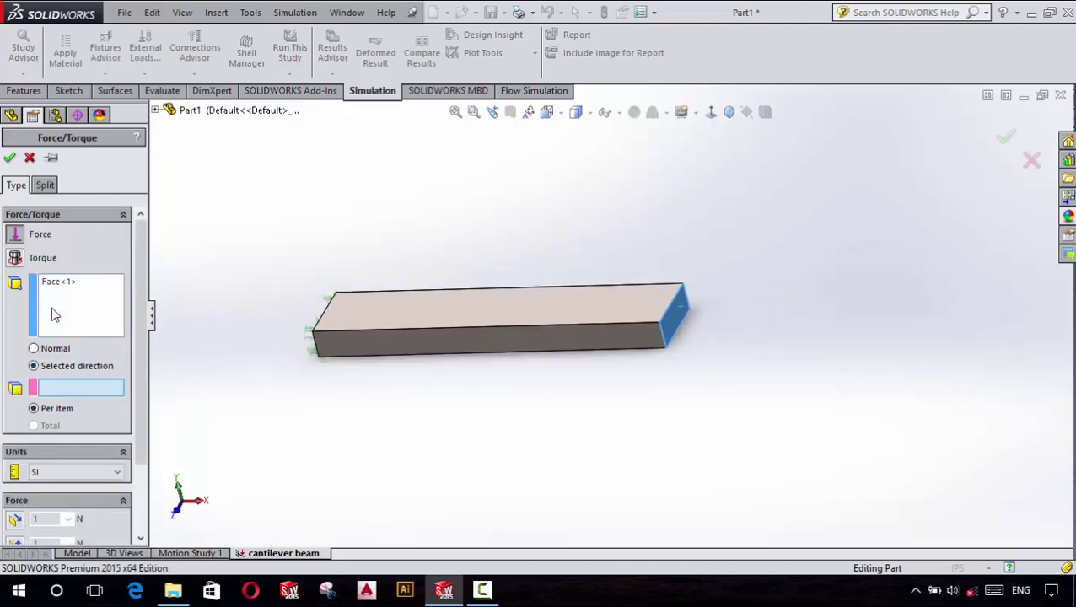
Step: Direct the force normal to the Top Plane and reverse it so it points downward
scroll(53, 314, down, 2)
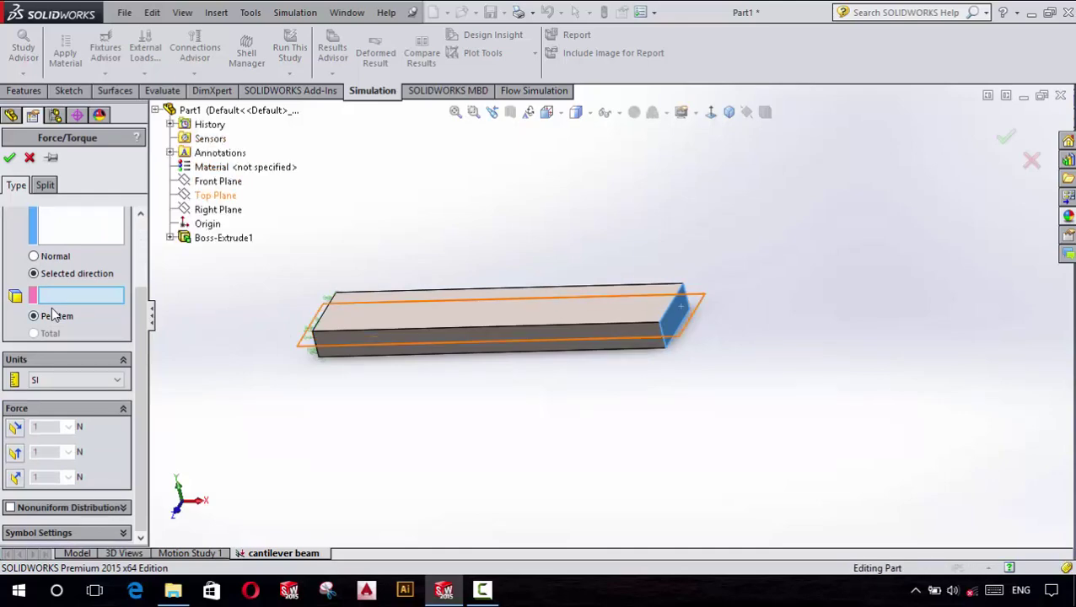
click(215, 195)
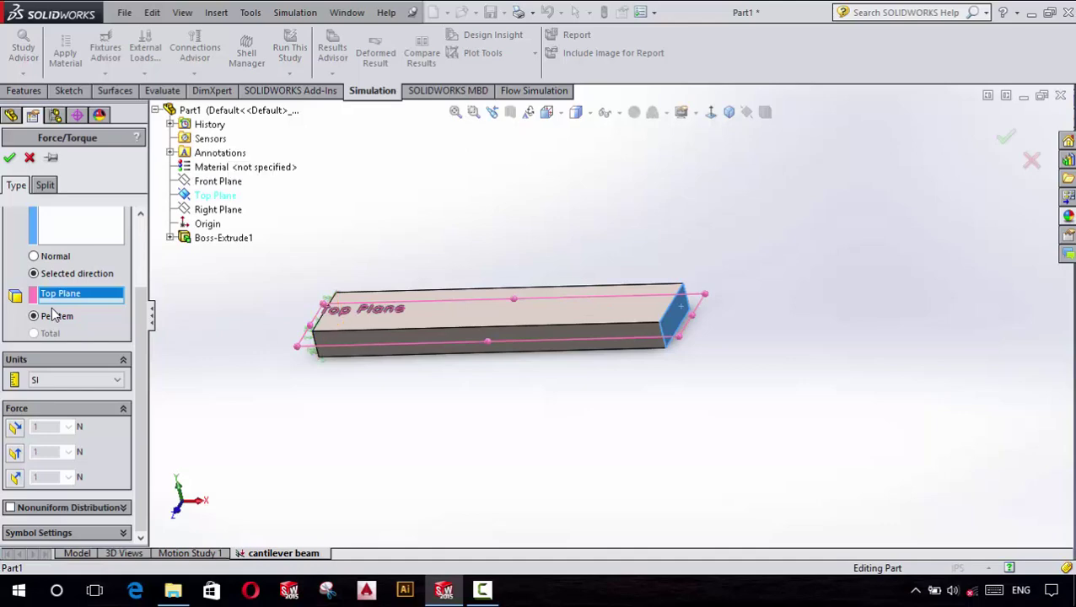
key(Left)
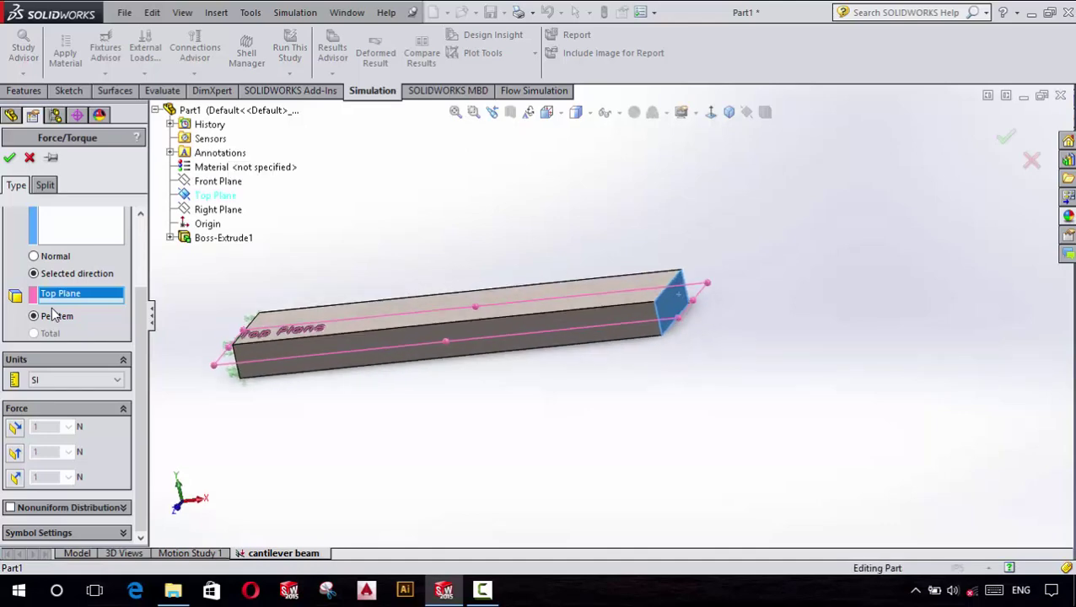
key(Left)
key(Left)
key(Left)
key(Down)
key(Down)
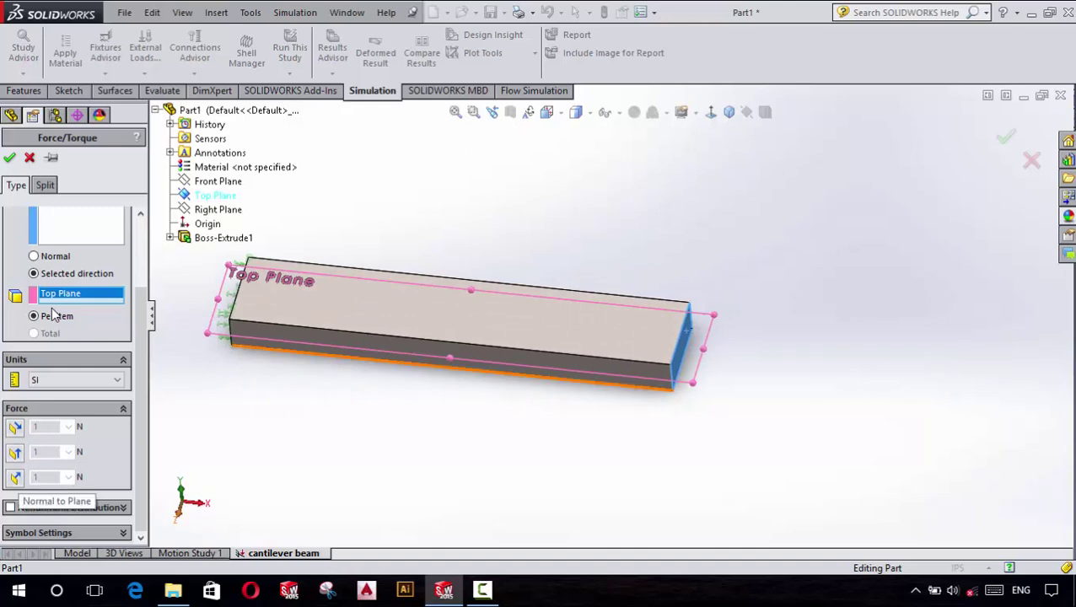
click(15, 477)
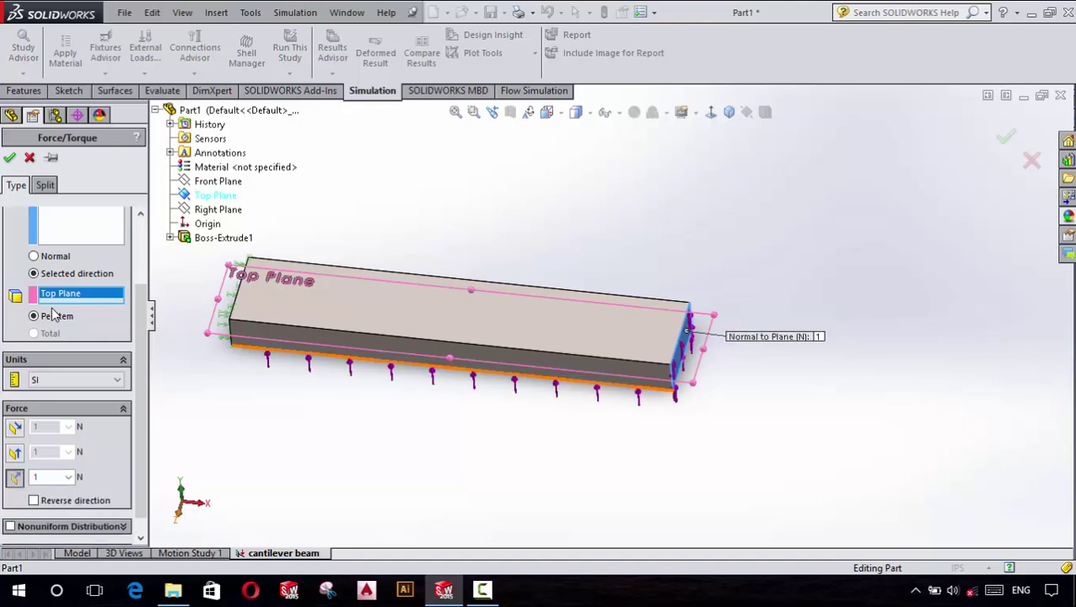
key(Up)
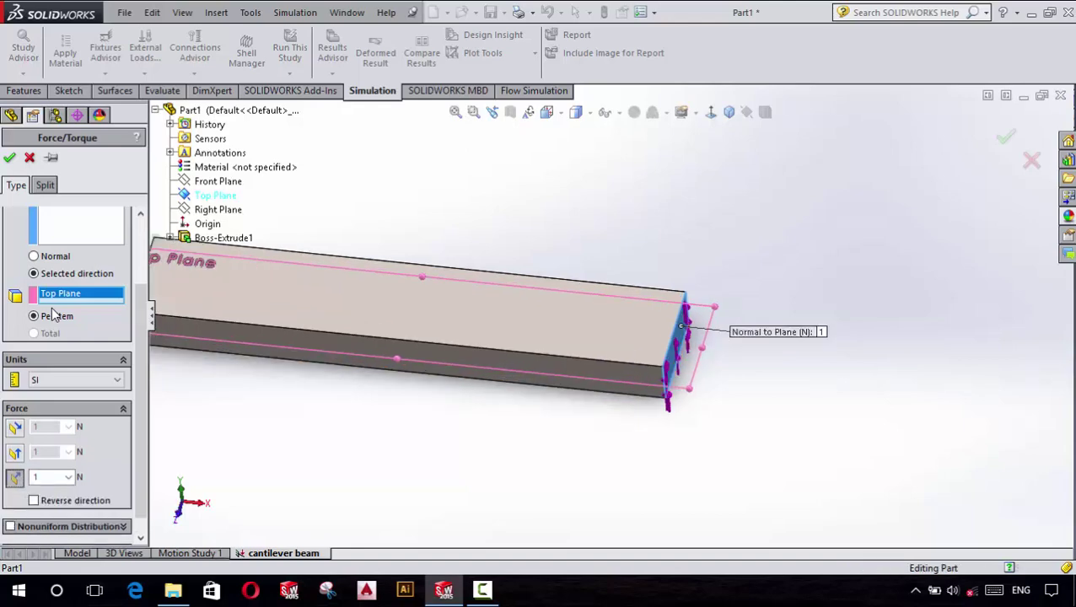
key(Up)
key(Up)
key(Left)
key(Left)
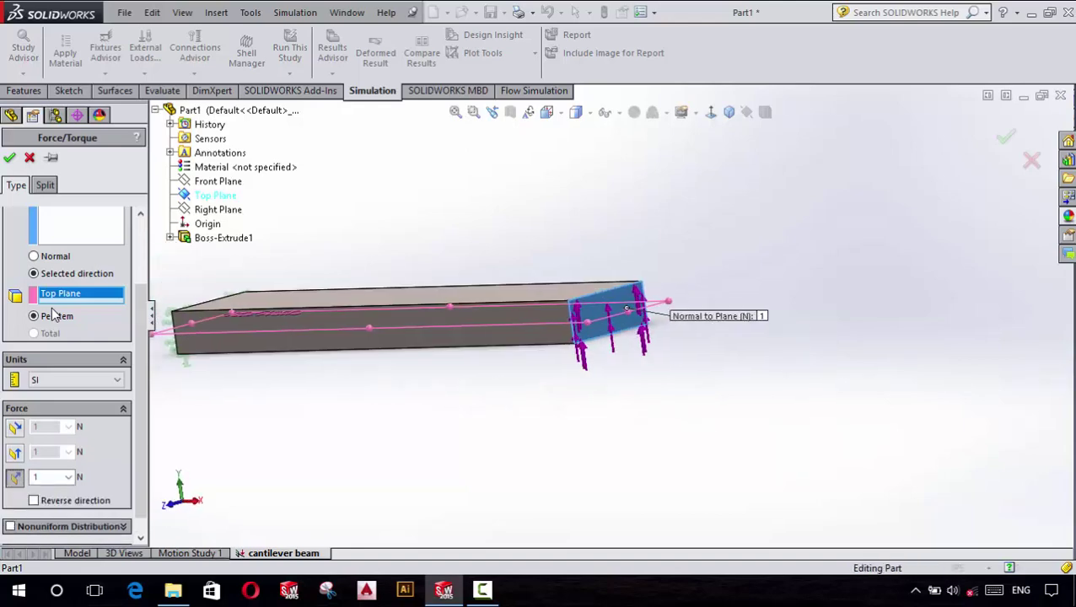
key(Left)
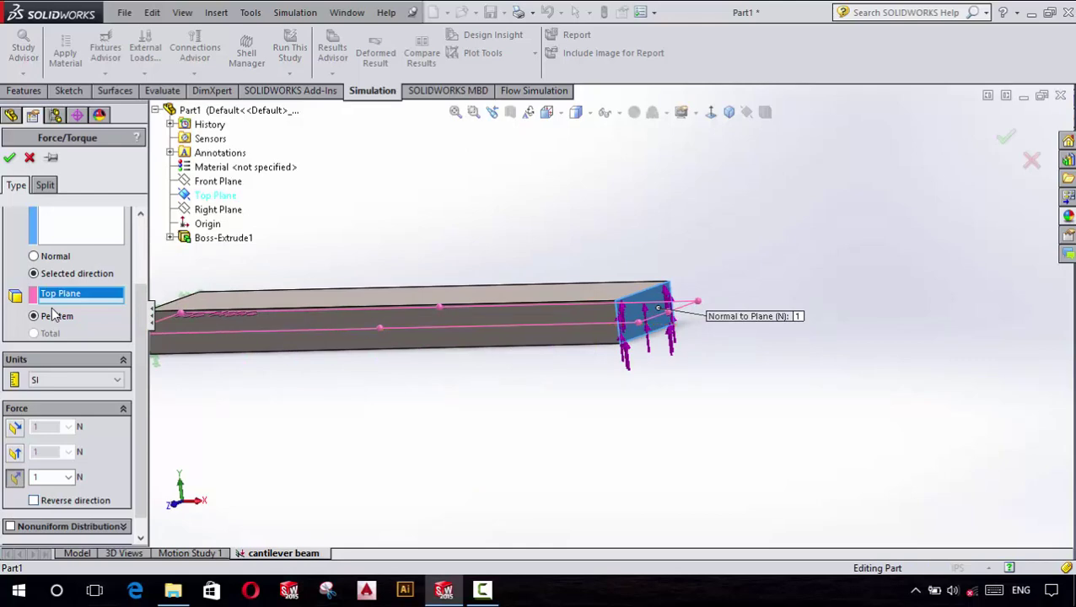
key(alt+r)
text(5)
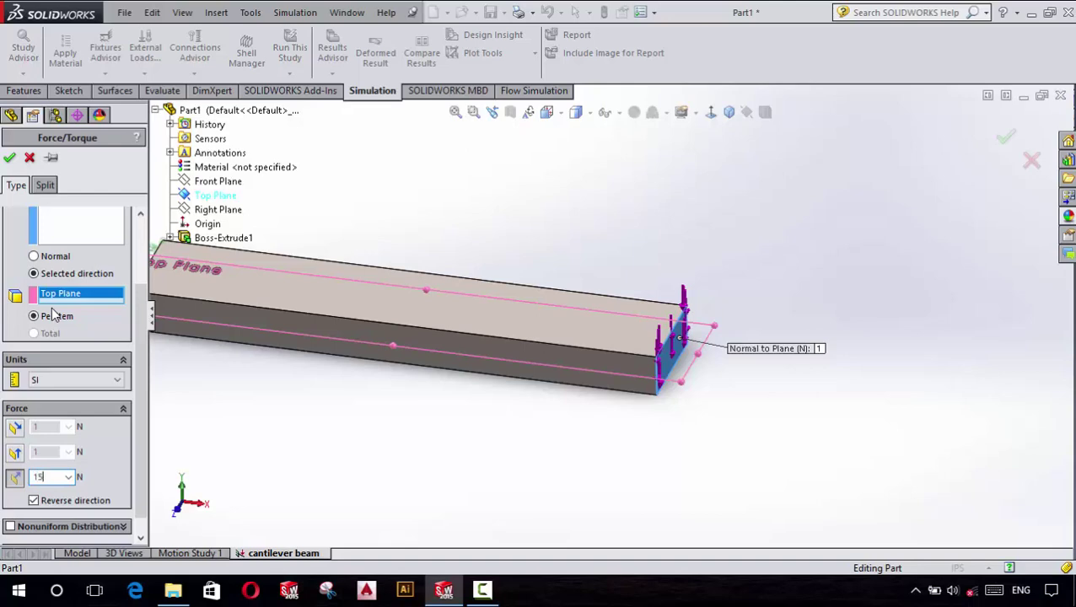
Step: Set the force magnitude to 1500 N in SI units and create the load on the free end
text(00)
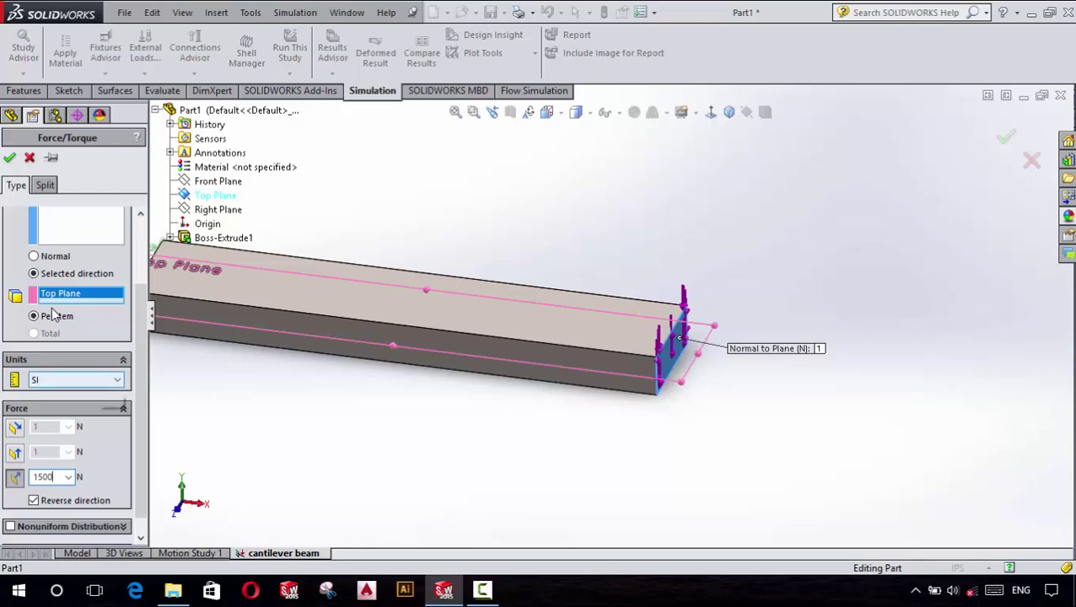
key(alt+Down)
key(Down)
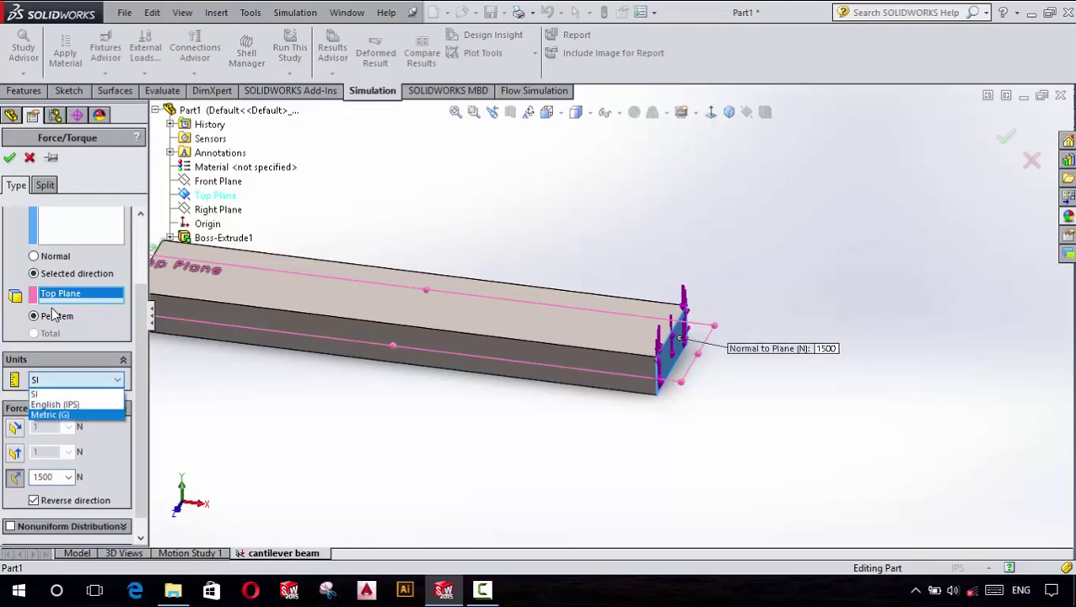
key(Up)
key(Up)
key(Down)
key(Down)
key(Up)
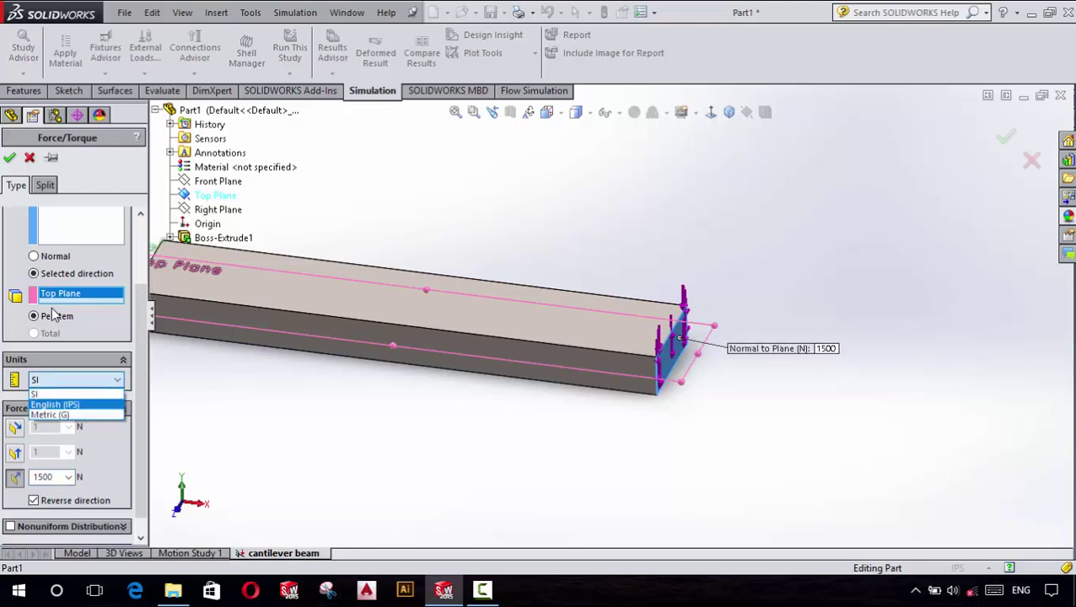
key(Up)
key(Return)
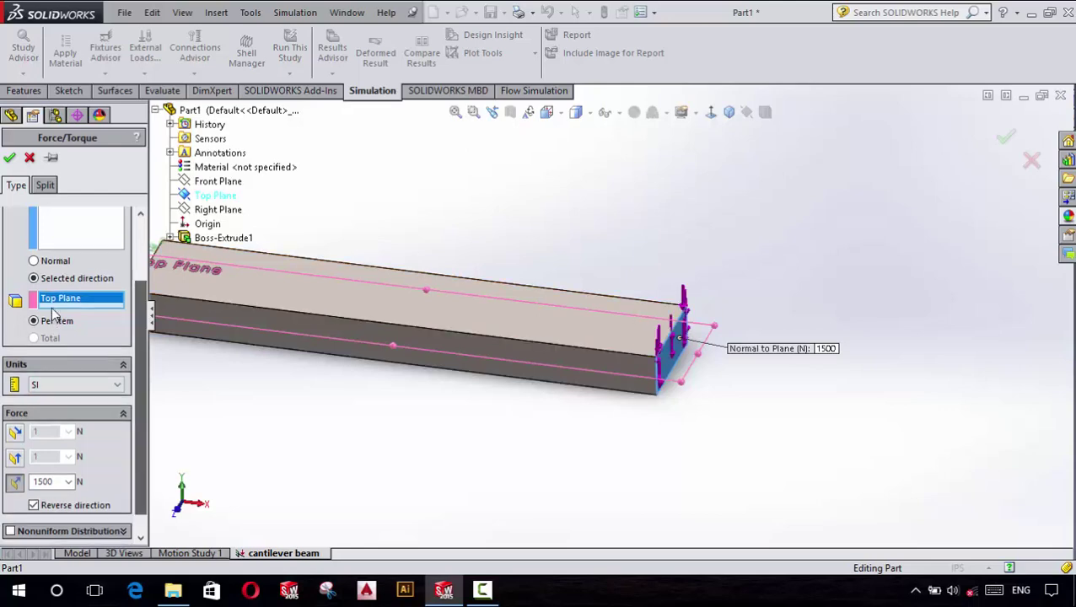
scroll(52, 314, up, 3)
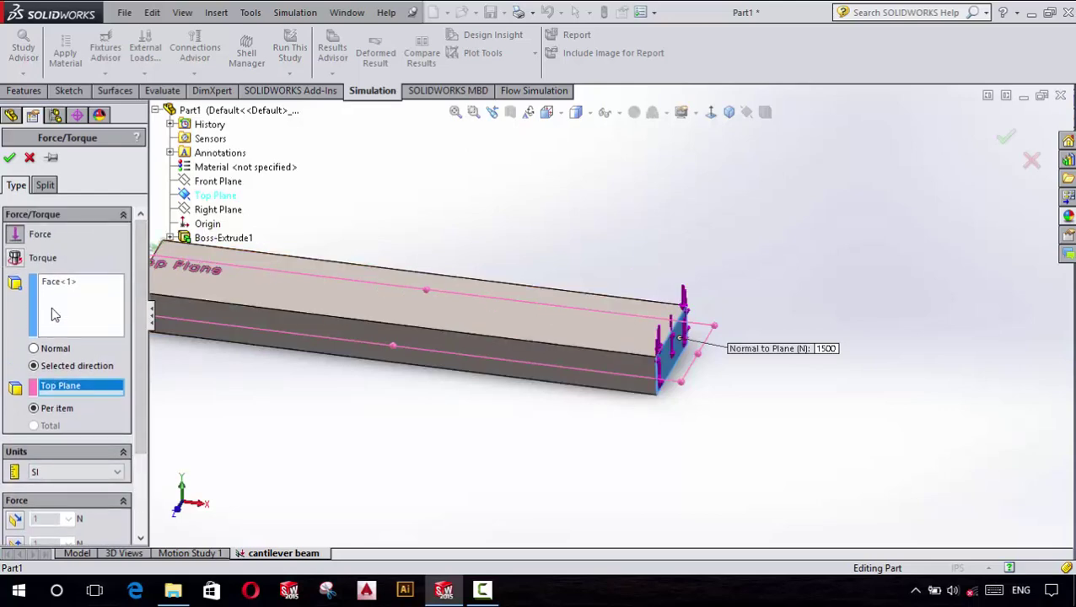
key(Return)
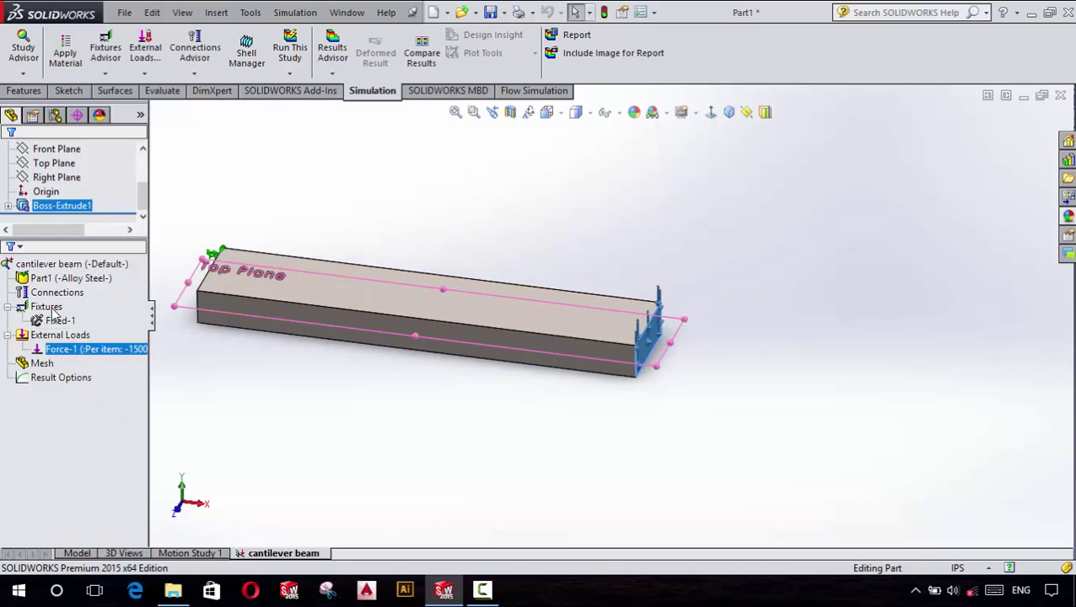
key(Escape)
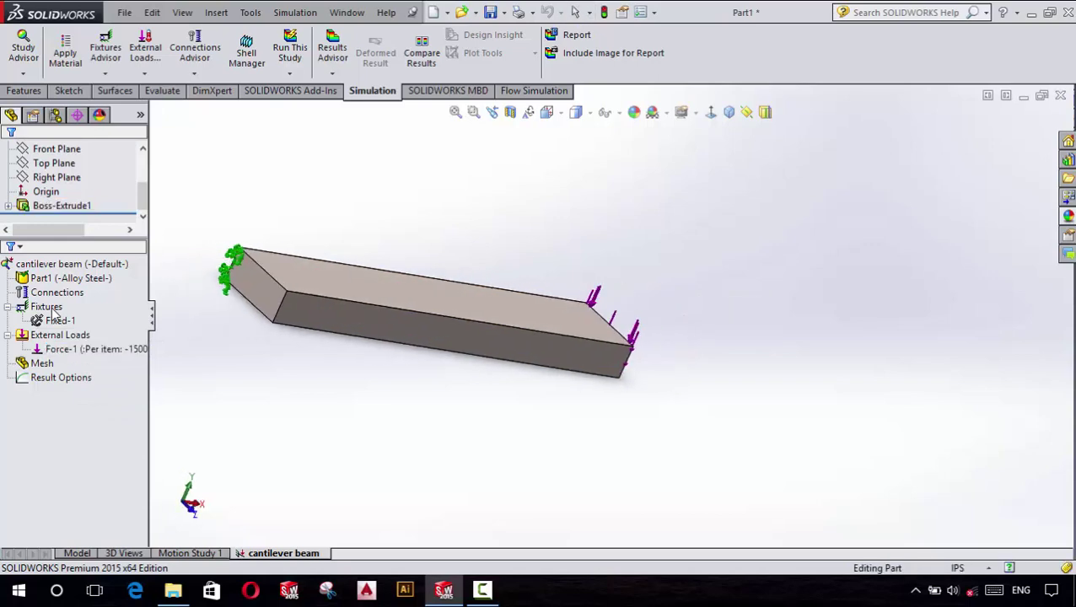
click(54, 317)
key(Escape)
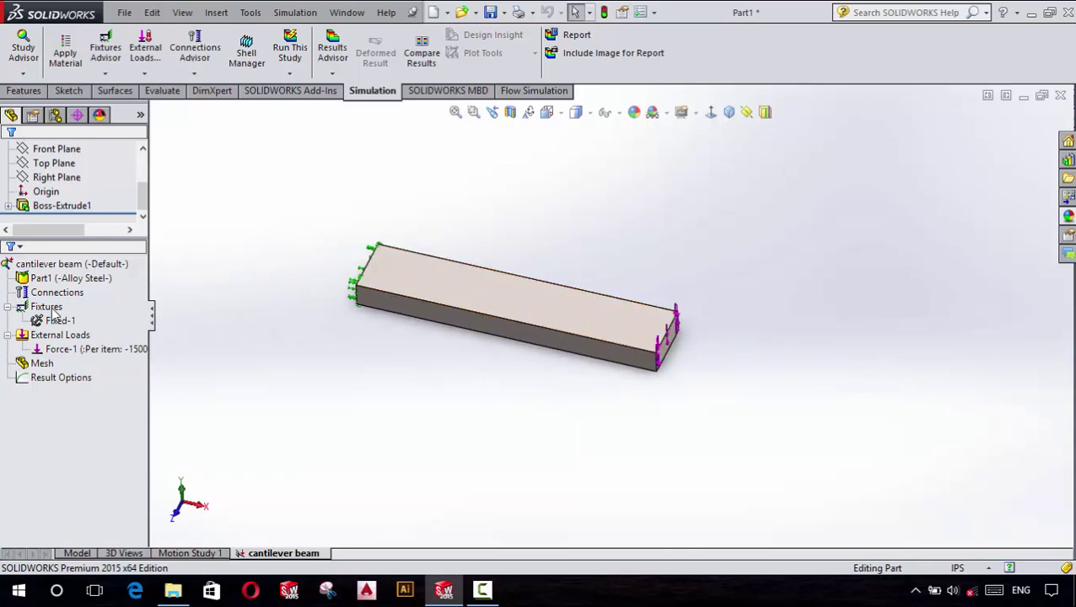
key(Down)
key(Escape)
key(Down)
key(Up)
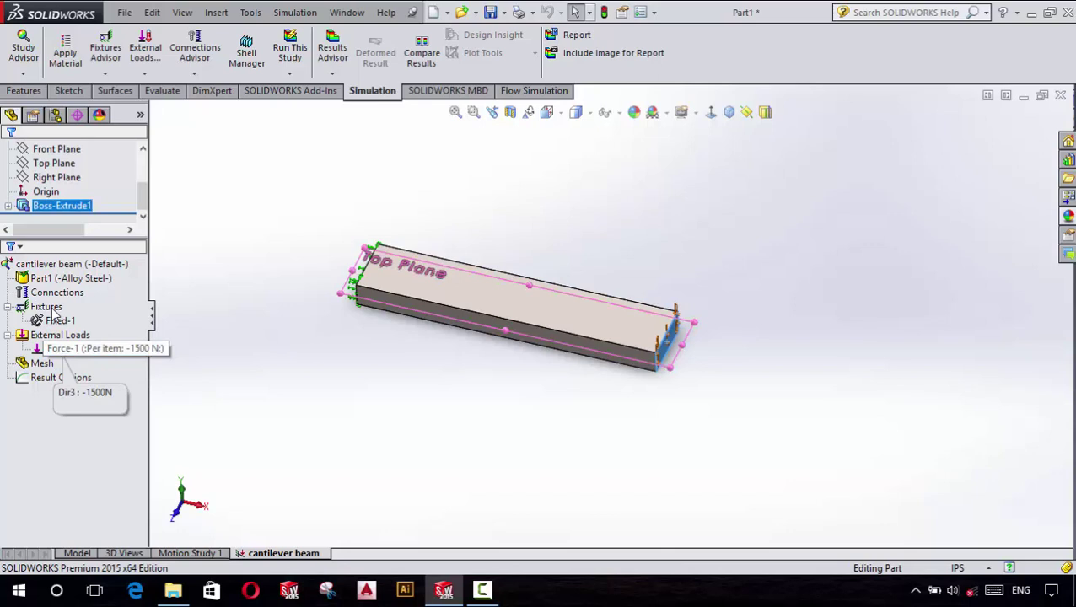
key(Escape)
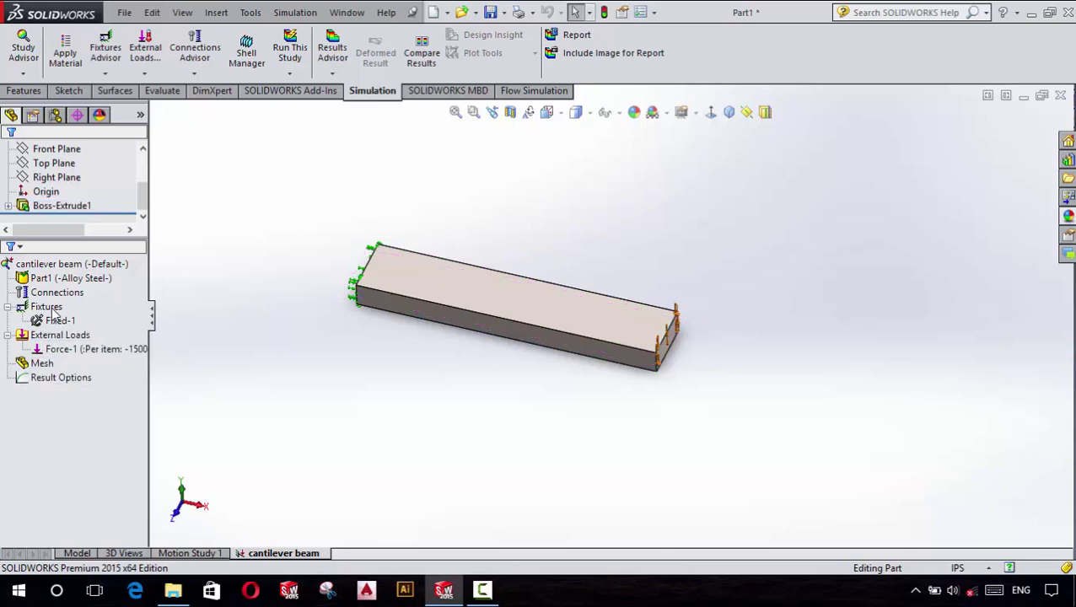
key(shift+z)
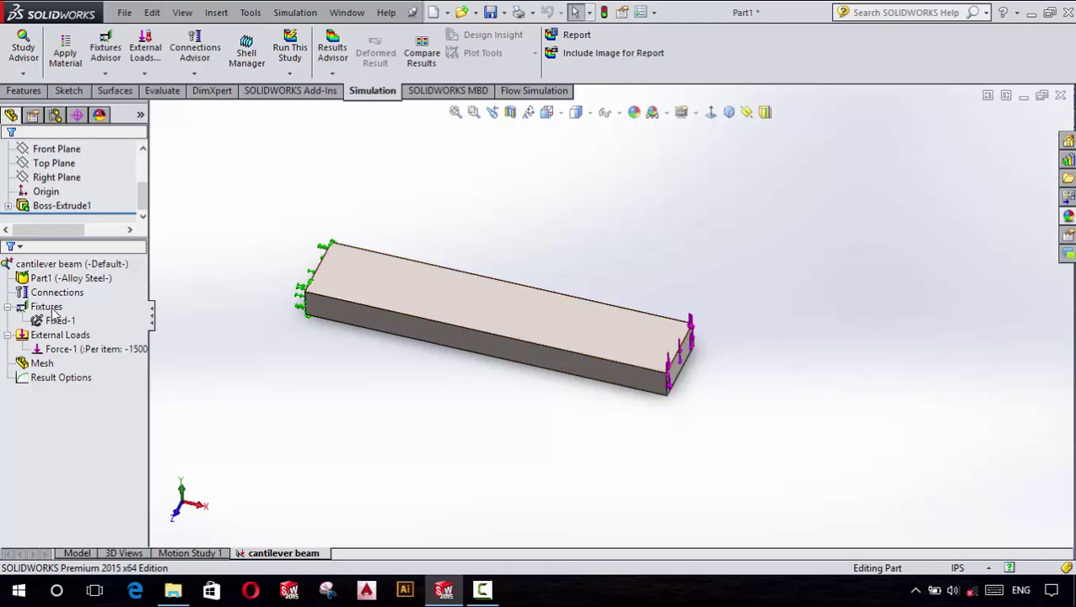
click(42, 362)
click(60, 377)
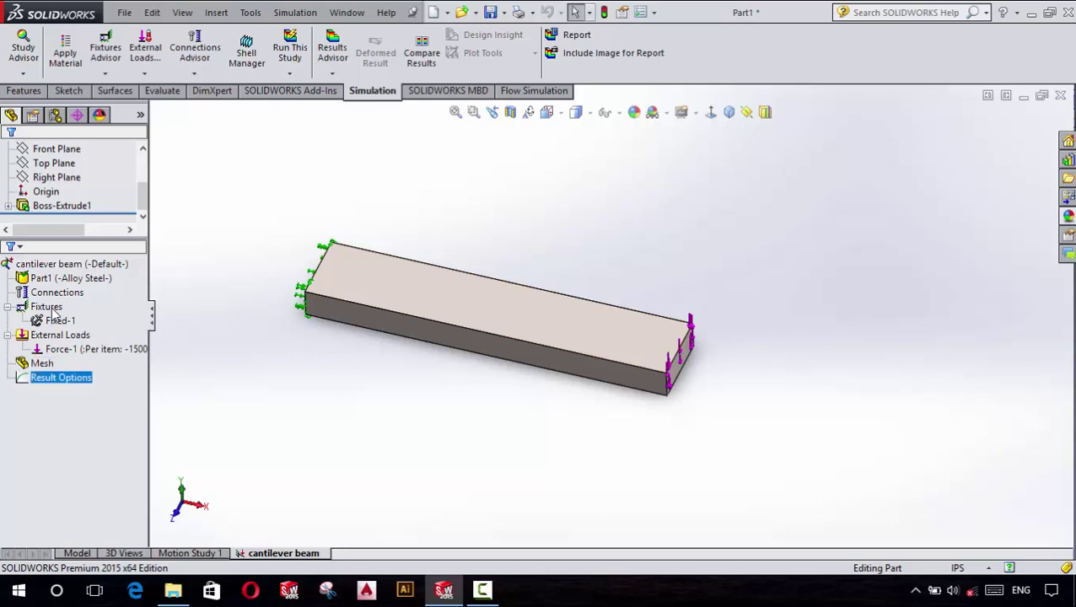
click(60, 377)
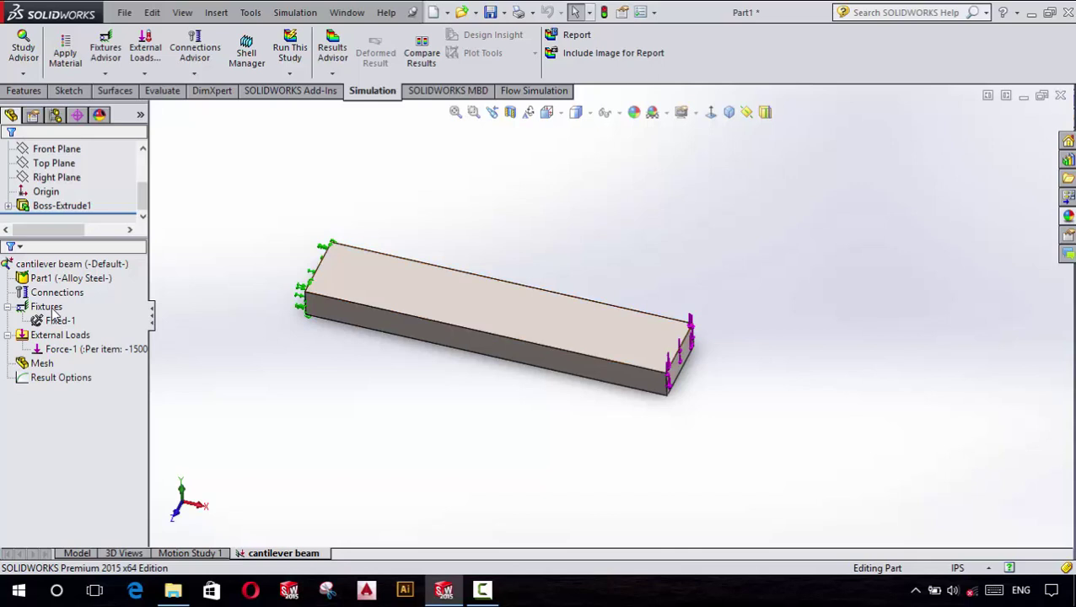
click(42, 363)
right_click(44, 363)
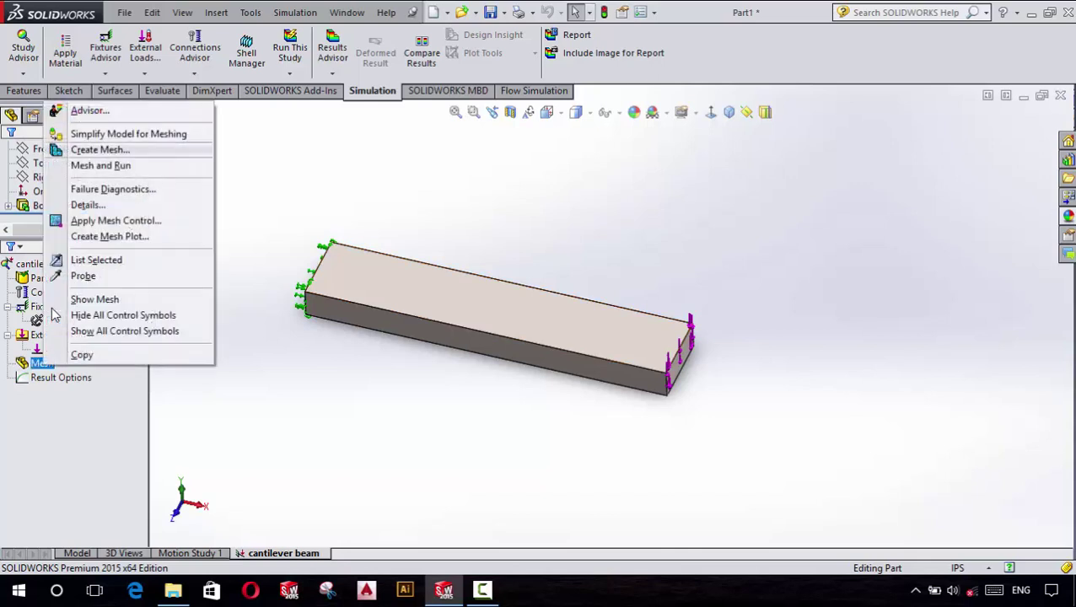
Step: Generate the beam's solid mesh with the density slider at Fine
key(Return)
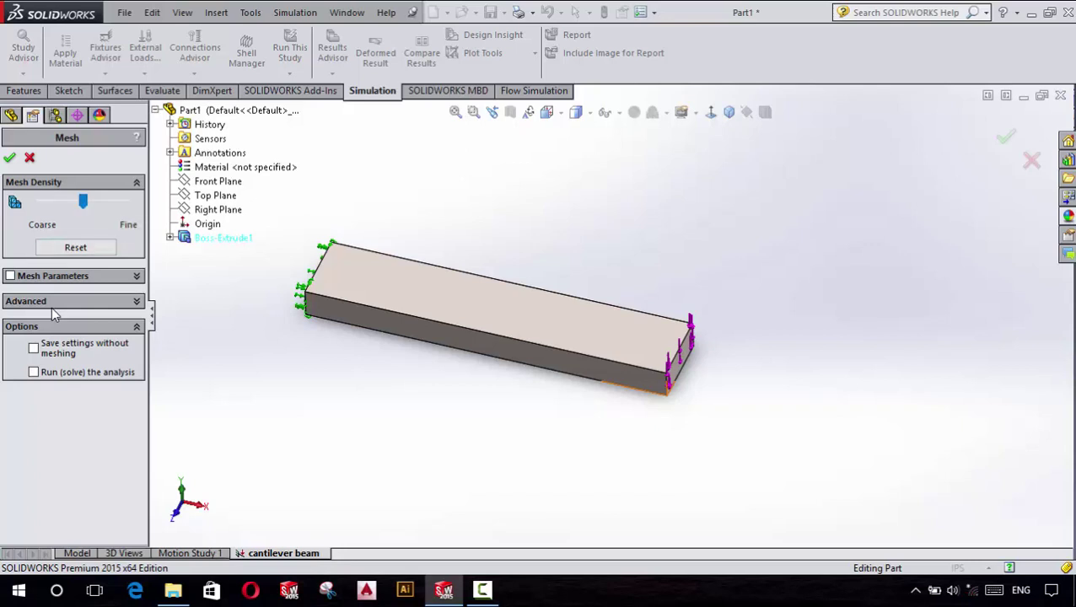
key(End)
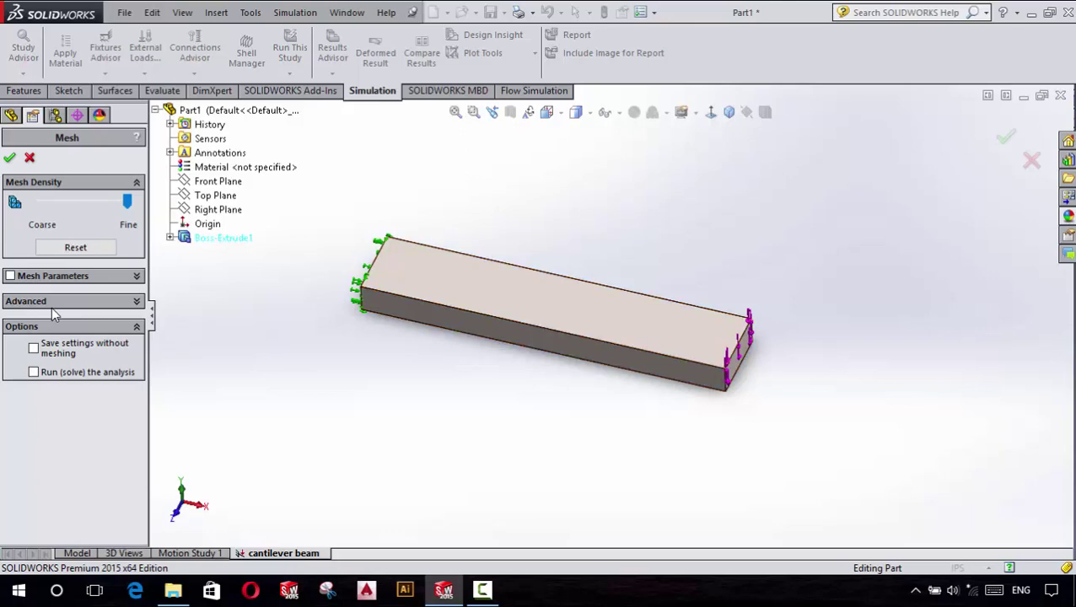
key(Return)
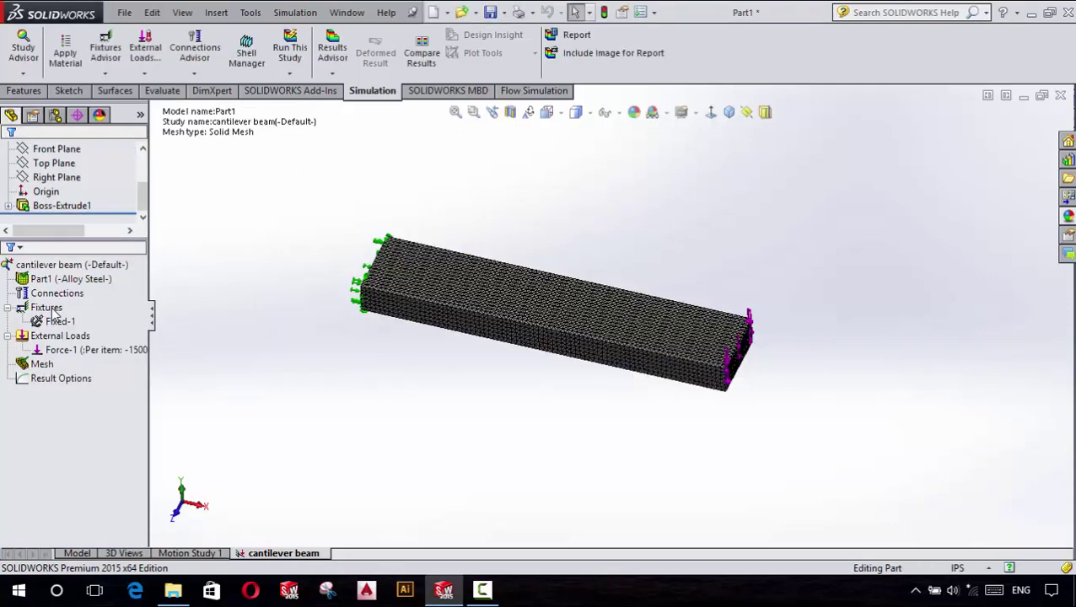
scroll(708, 371, down, 2)
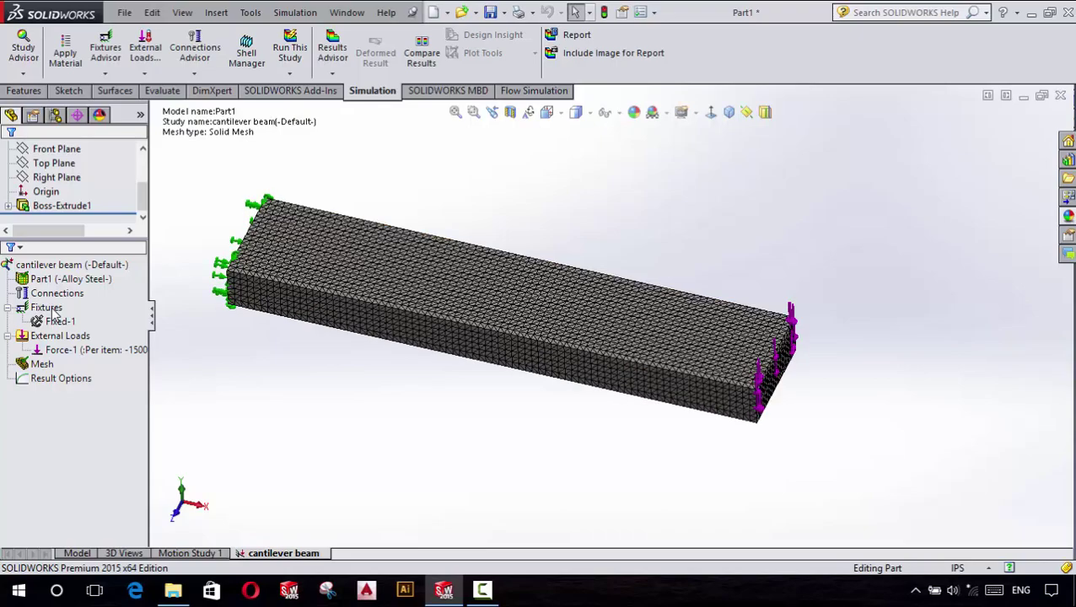
scroll(708, 371, down, 3)
scroll(708, 371, down, 4)
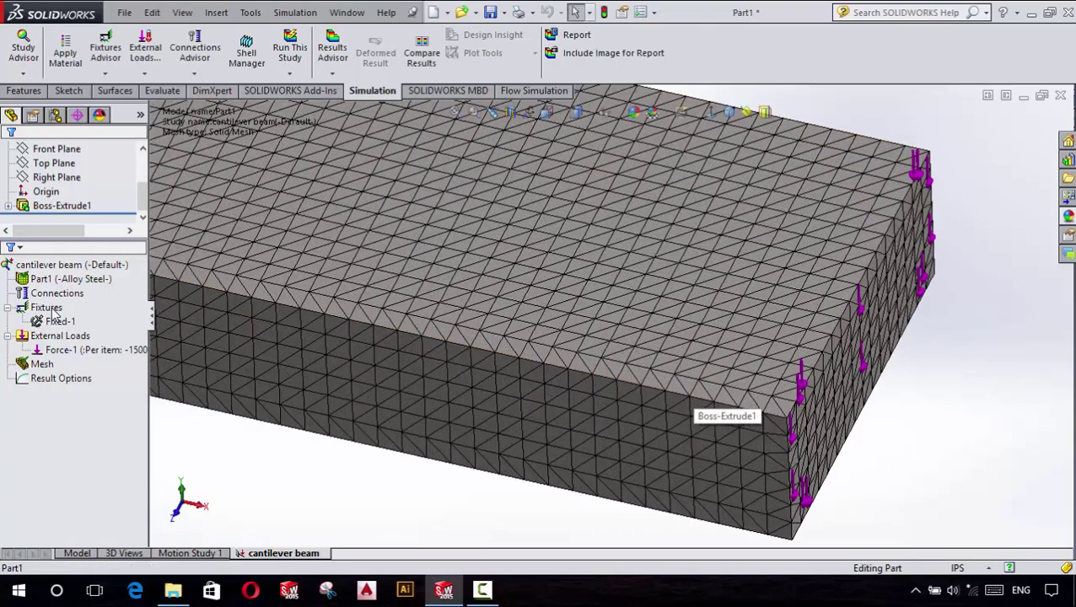
scroll(607, 223, up, 2)
scroll(607, 224, up, 1)
scroll(607, 223, up, 2)
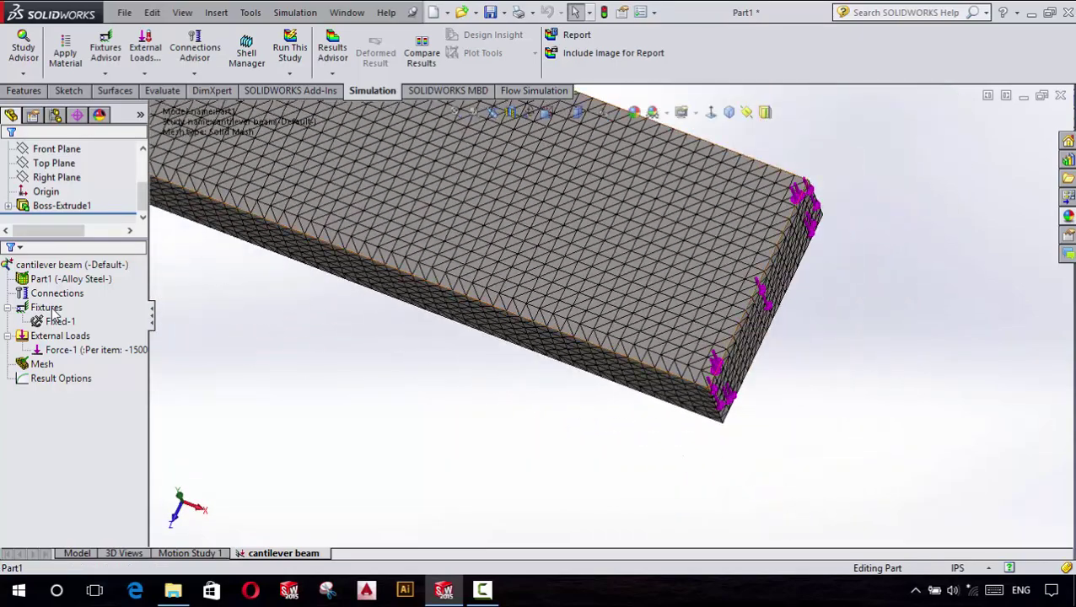
key(shift+z)
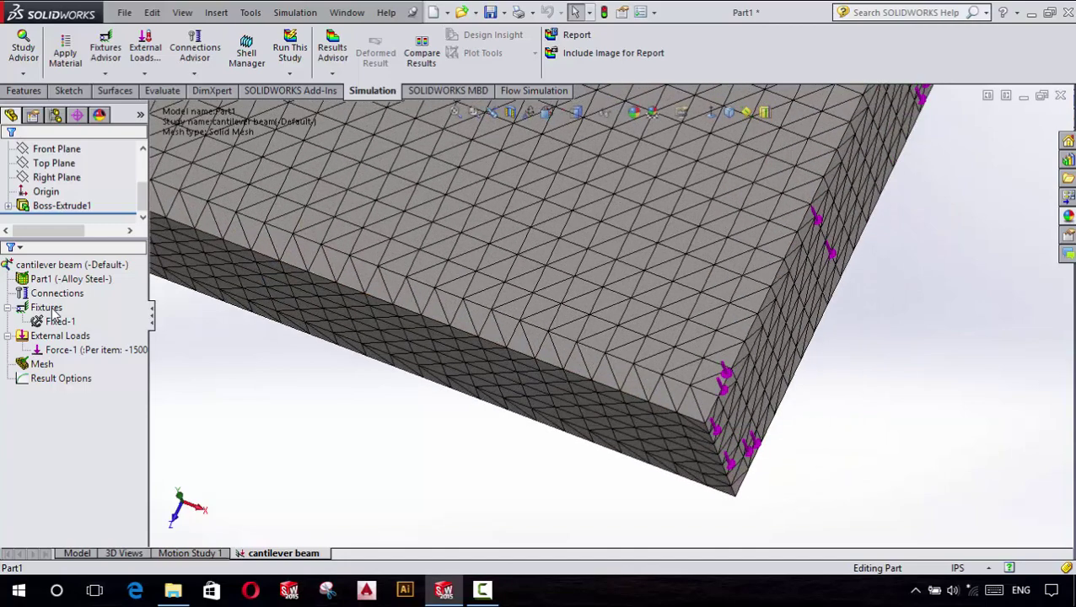
key(f)
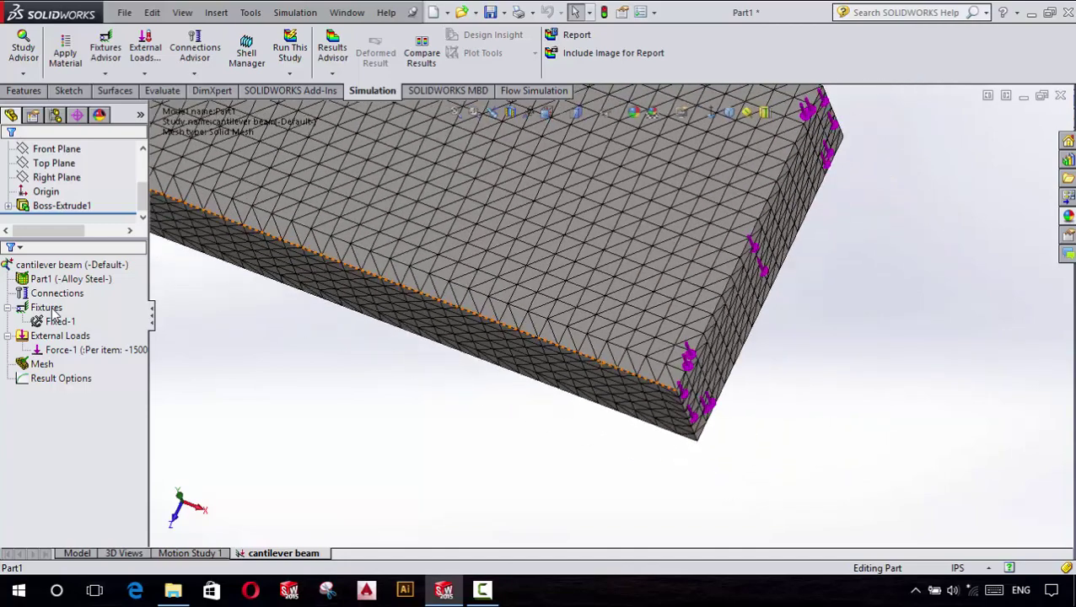
key(shift+z)
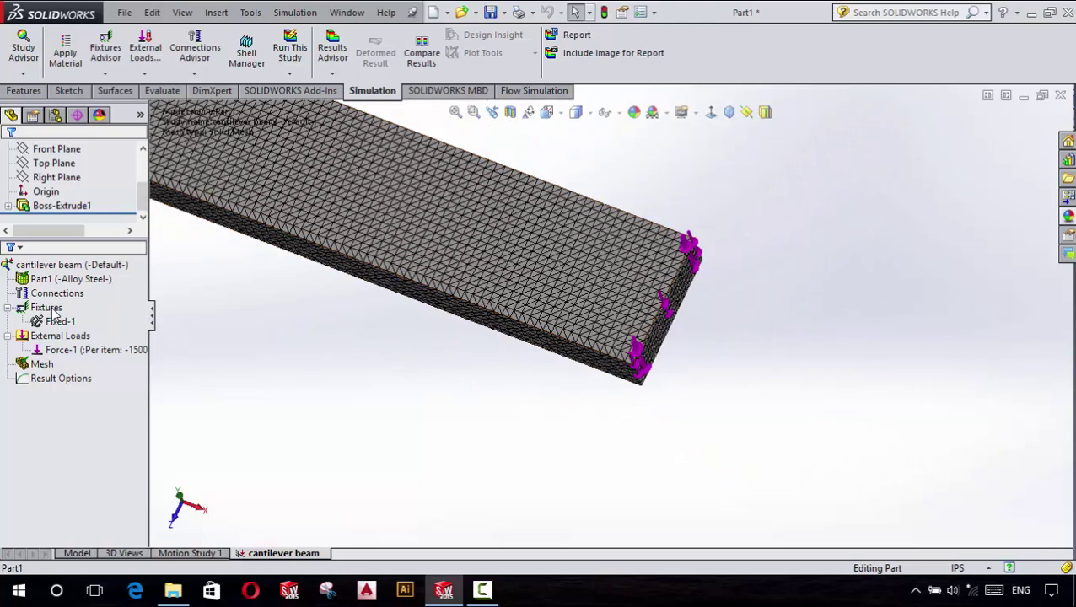
key(f)
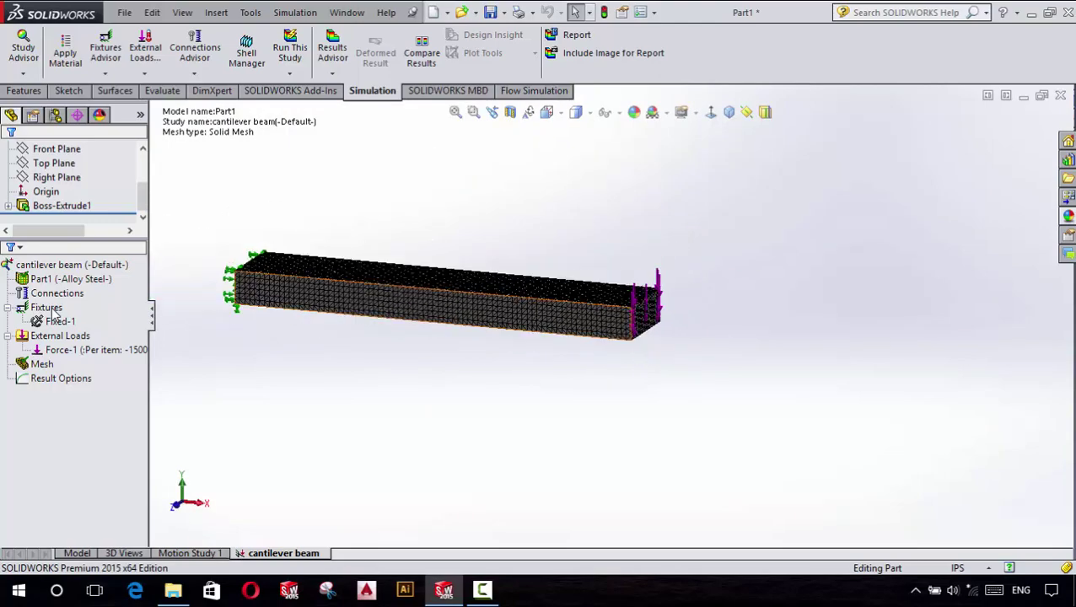
click(42, 363)
Step: Regenerate the beam's mesh with the density slider at Coarse
right_click(42, 364)
key(Down)
key(Down)
key(Down)
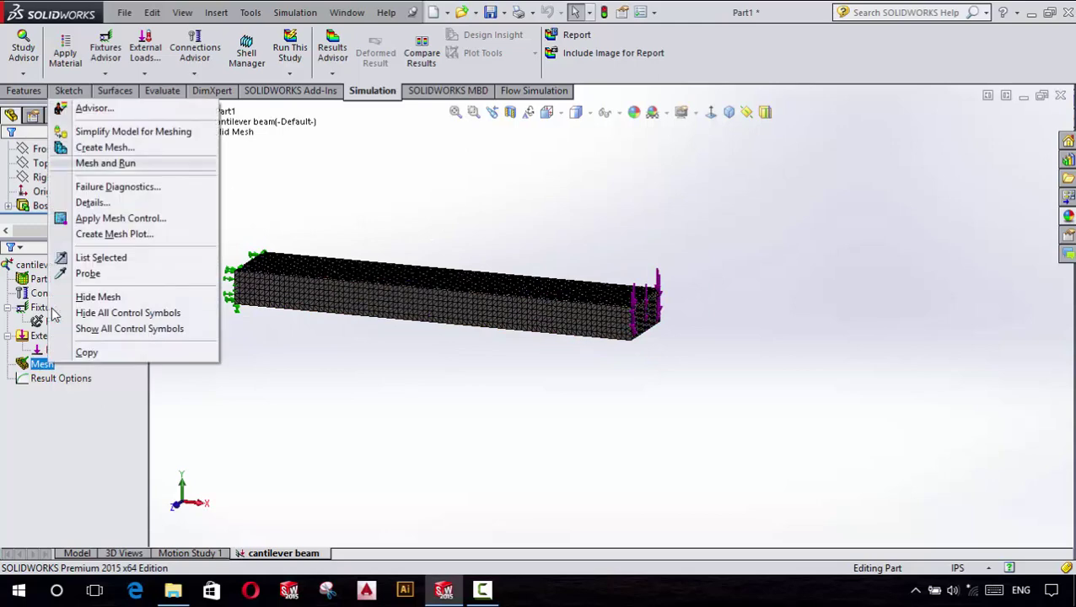
key(Up)
key(Return)
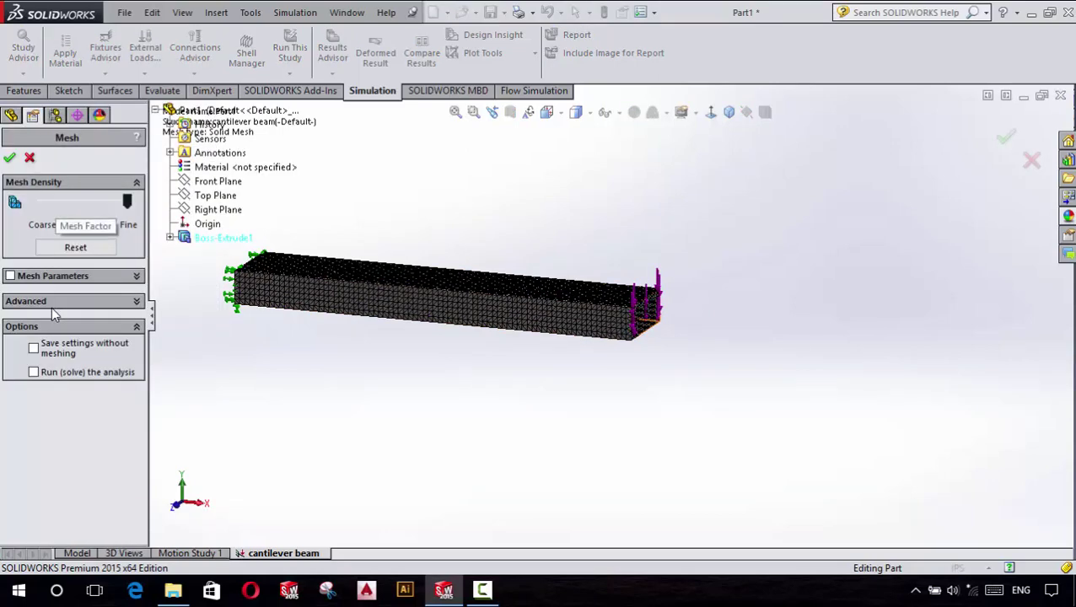
key(Home)
key(Return)
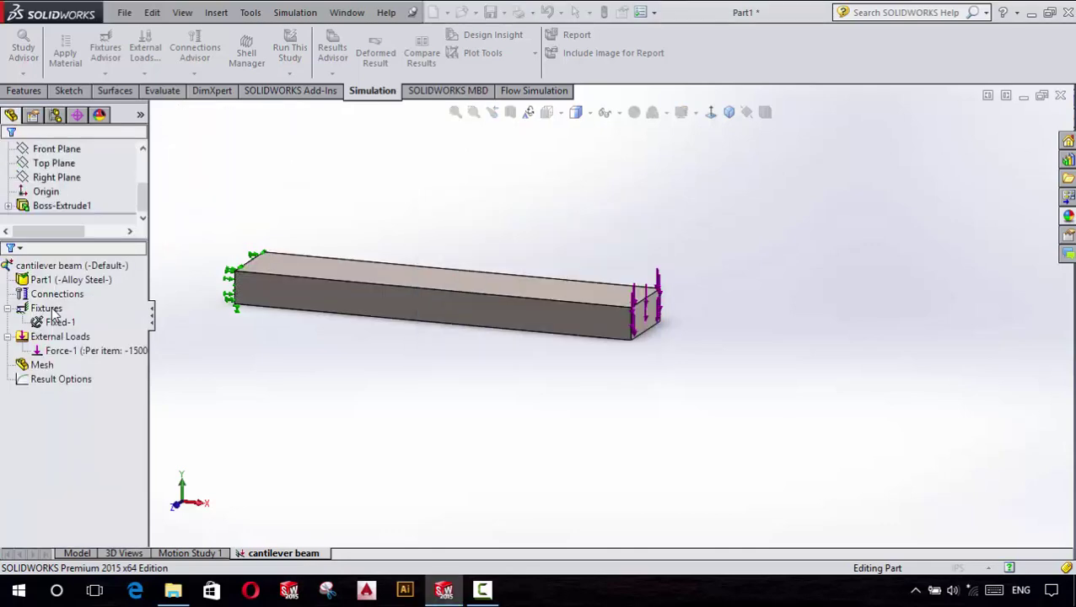
Step: Rotate and zoom around the beam to inspect the coarse triangular mesh
middle_drag(456, 281, 506, 287)
scroll(456, 281, down, 3)
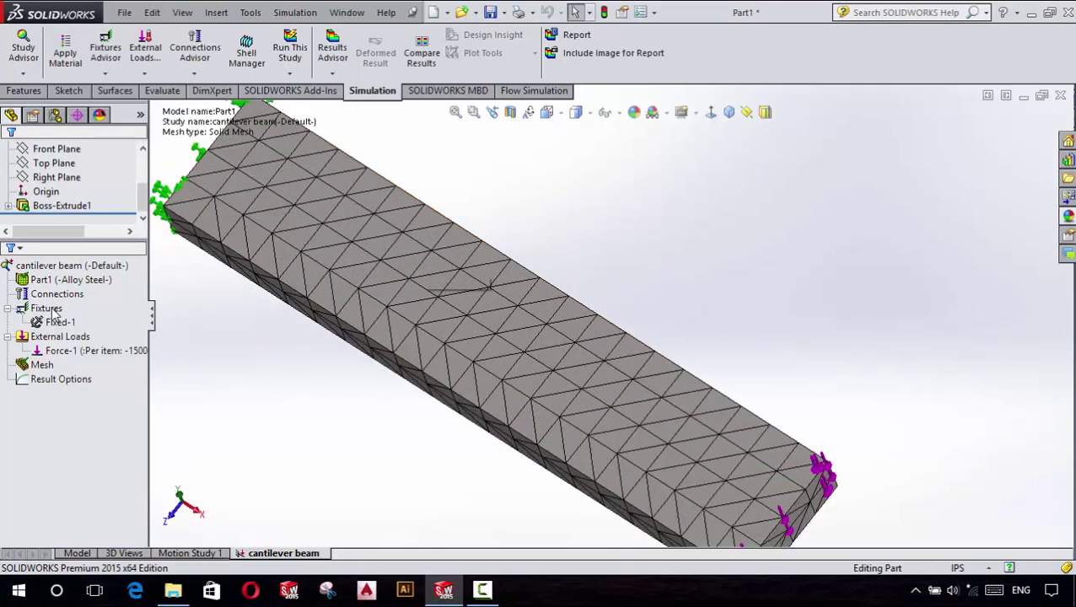
scroll(557, 320, up, 3)
scroll(683, 426, down, 3)
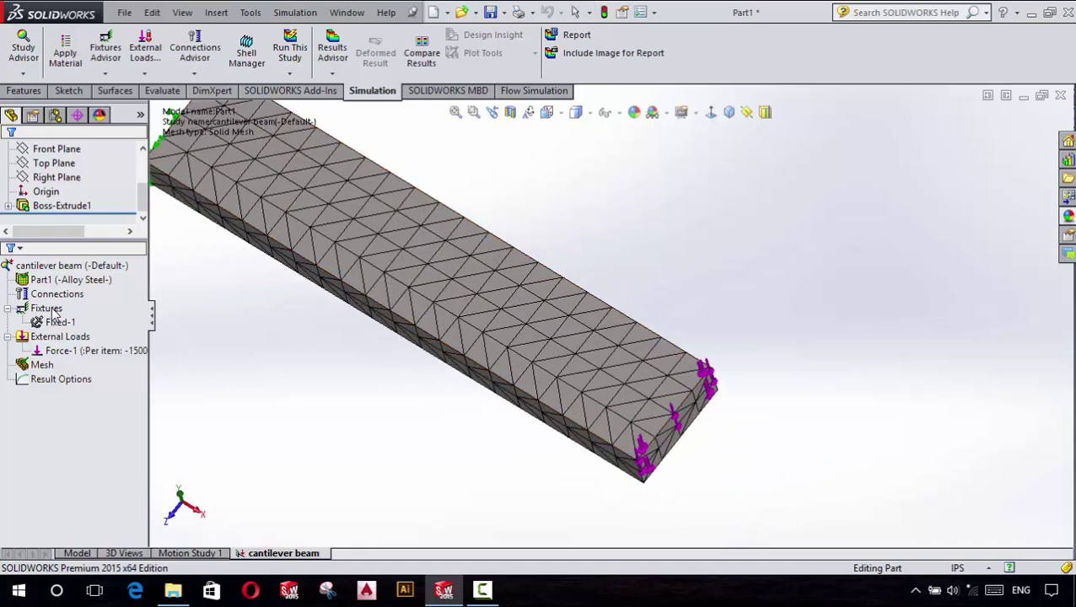
middle_drag(683, 405, 691, 354)
middle_drag(523, 287, 548, 354)
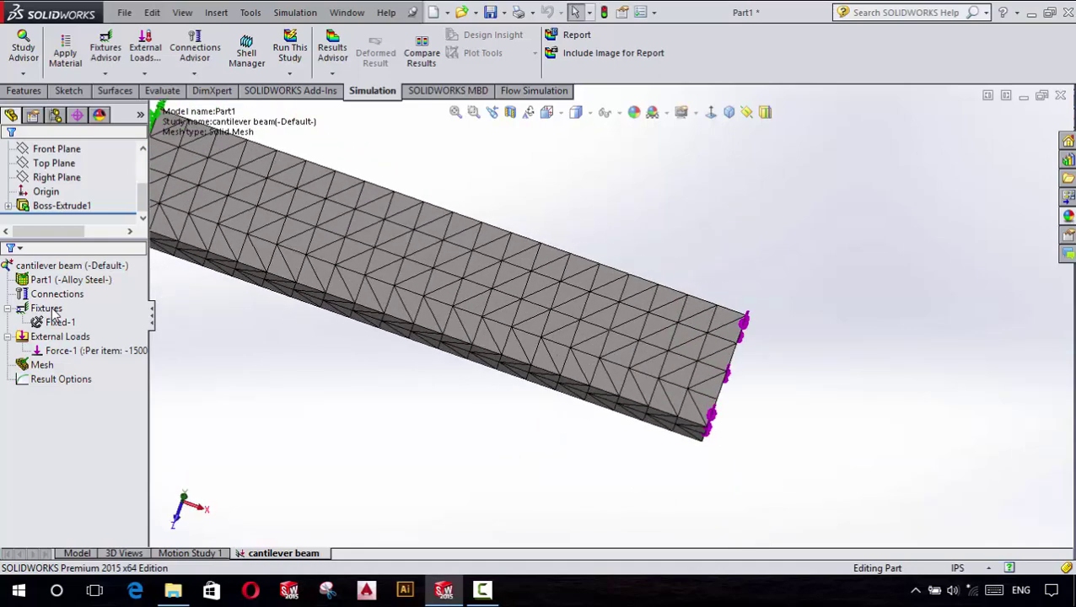
scroll(523, 287, up, 3)
scroll(573, 304, down, 3)
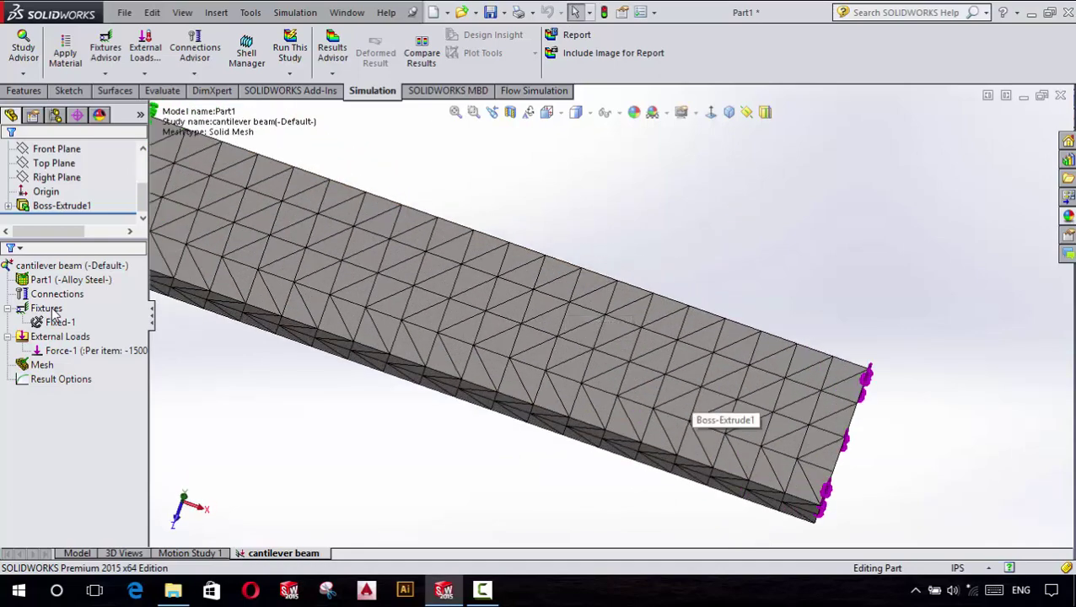
key(f)
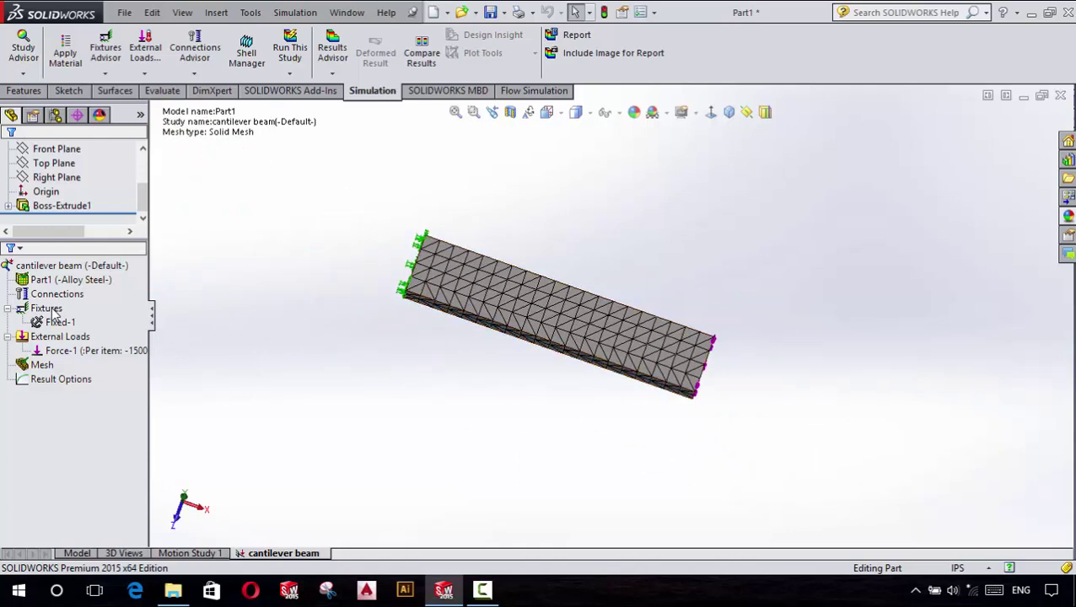
Step: Remesh the beam at medium density, then select the fixed-end restraint in the study tree
right_click(38, 365)
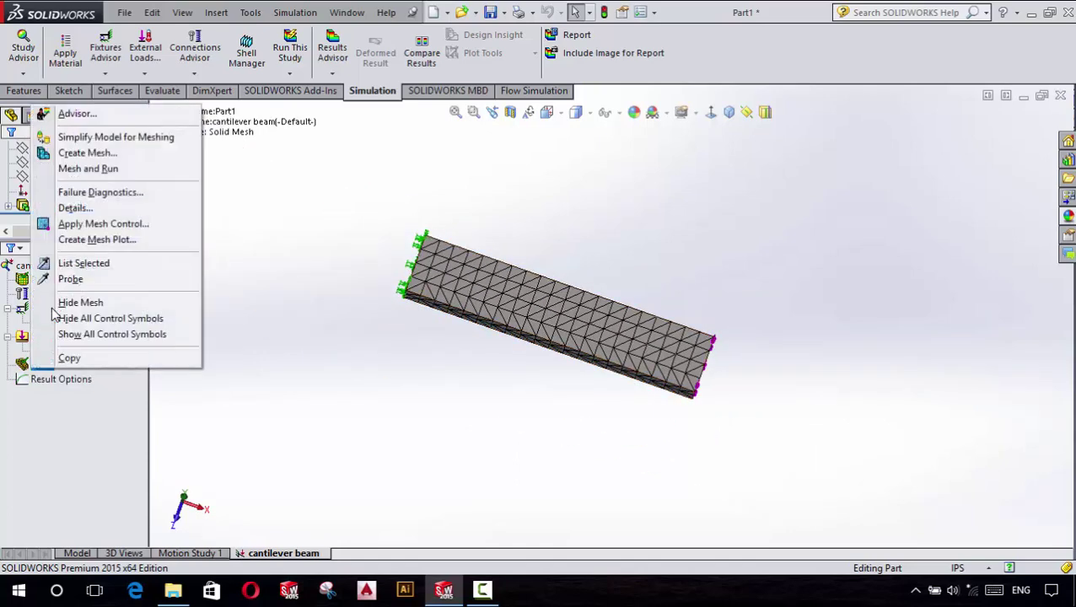
key(Return)
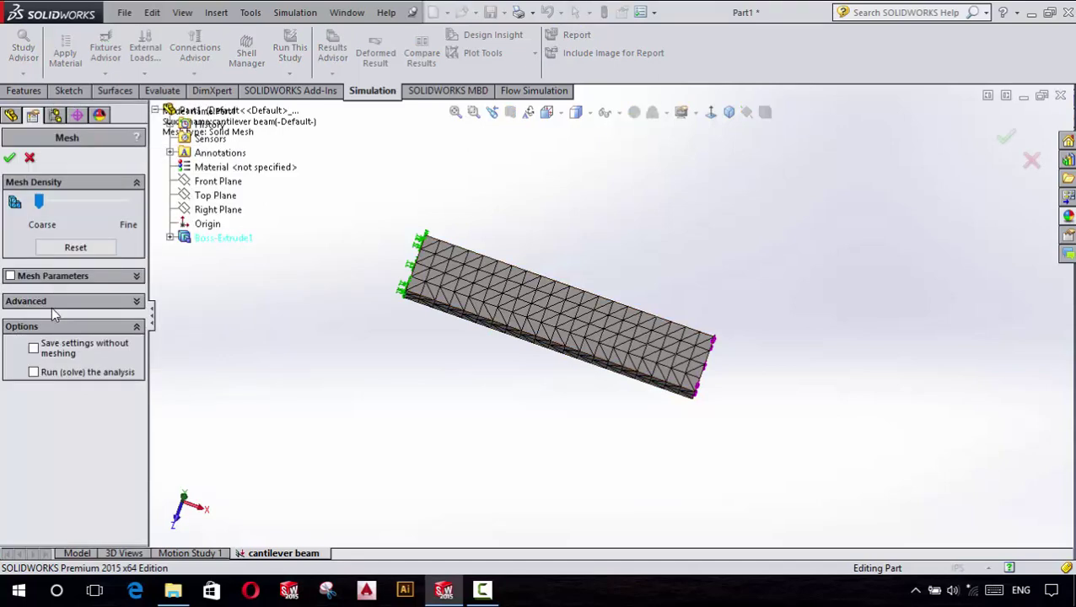
key(Right)
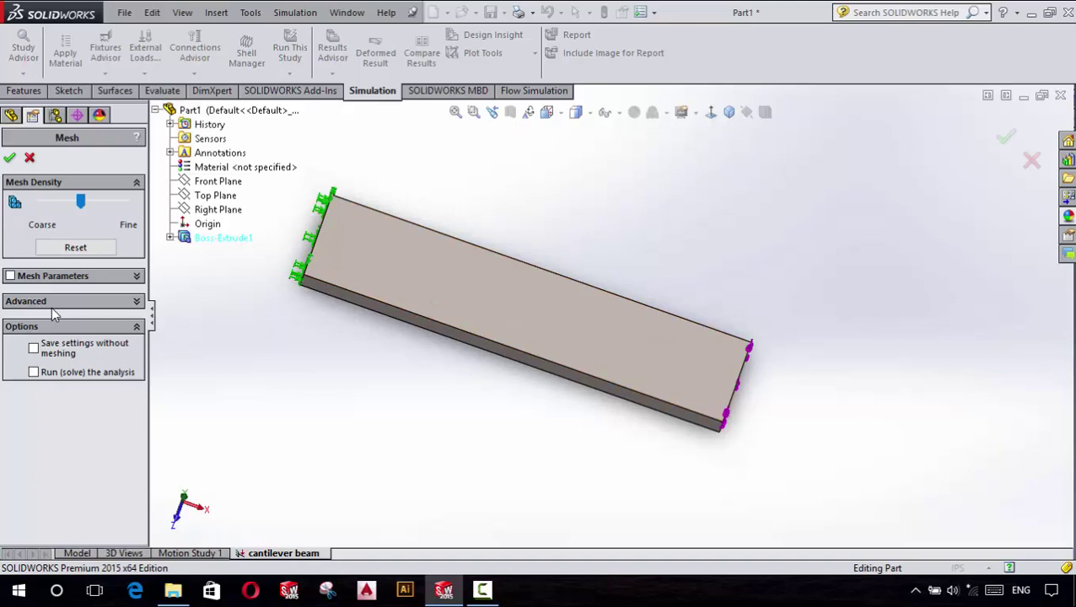
key(Return)
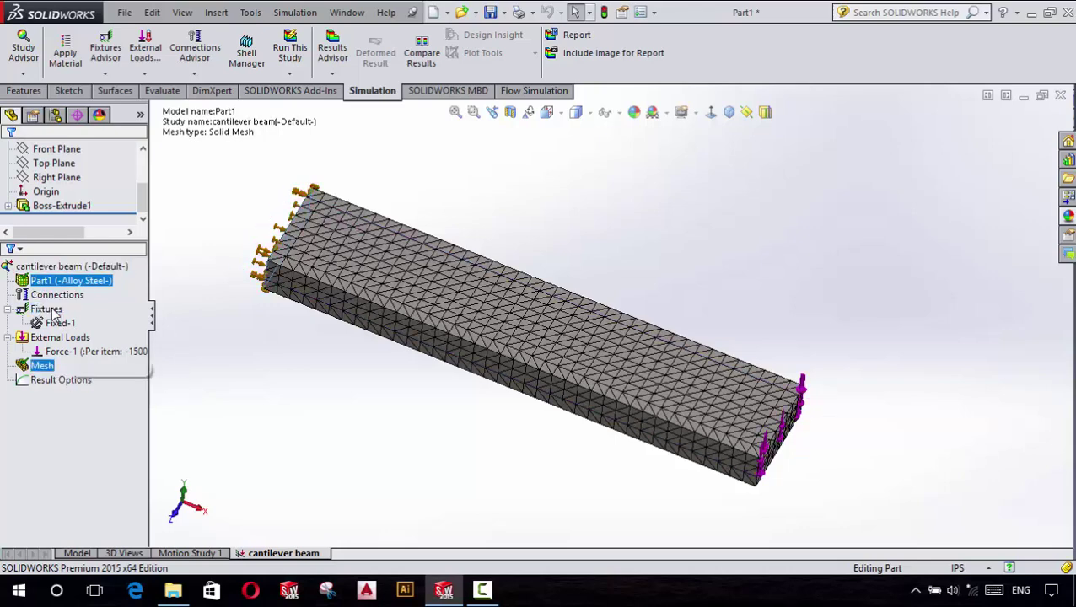
click(47, 309)
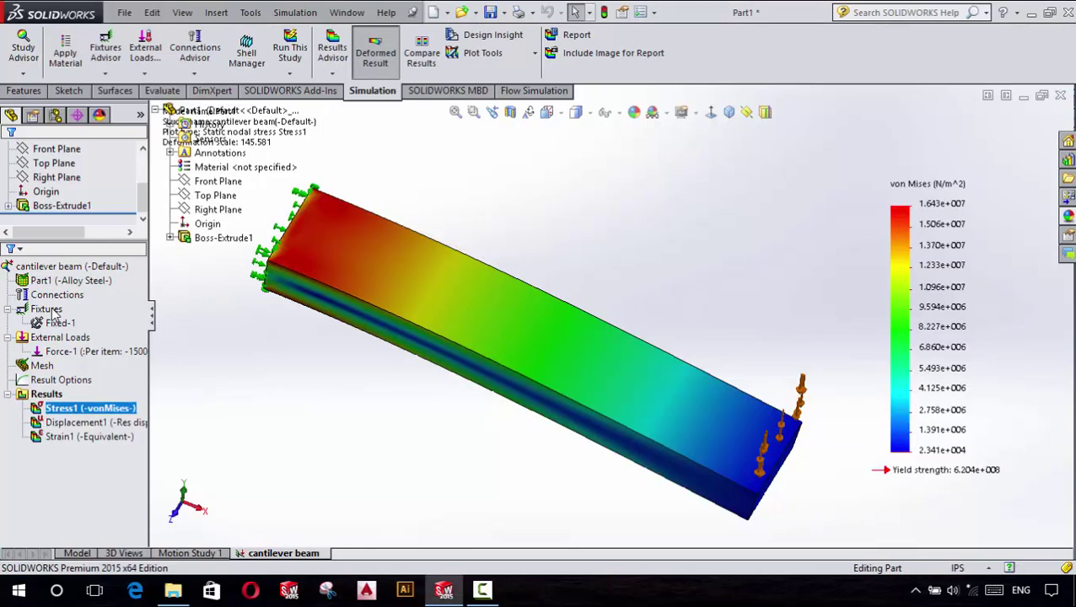
key(f)
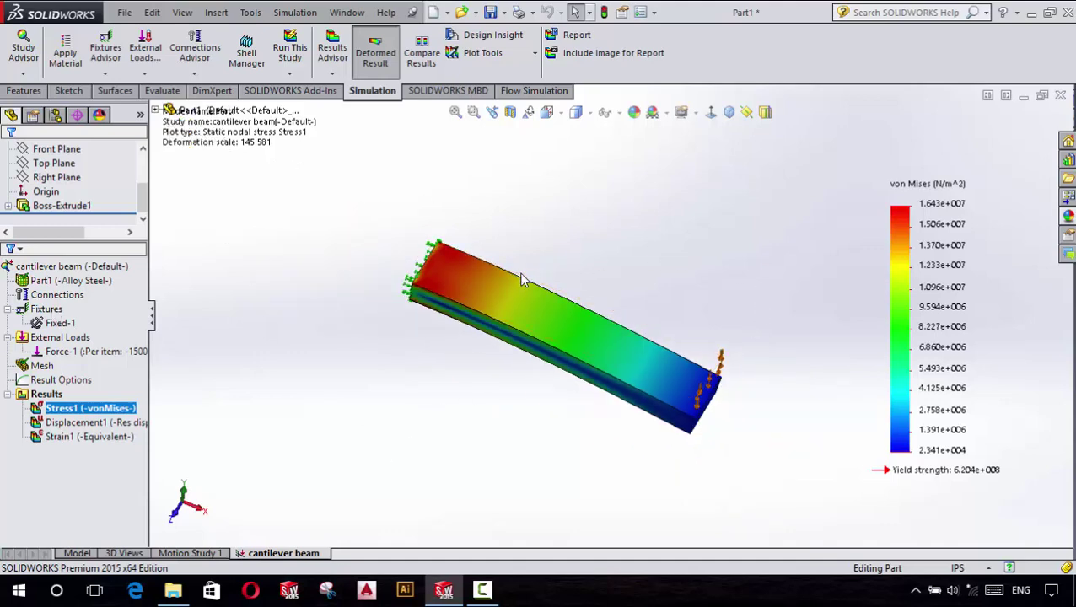
click(47, 395)
click(75, 444)
ctrl+click(75, 444)
ctrl+click(75, 444)
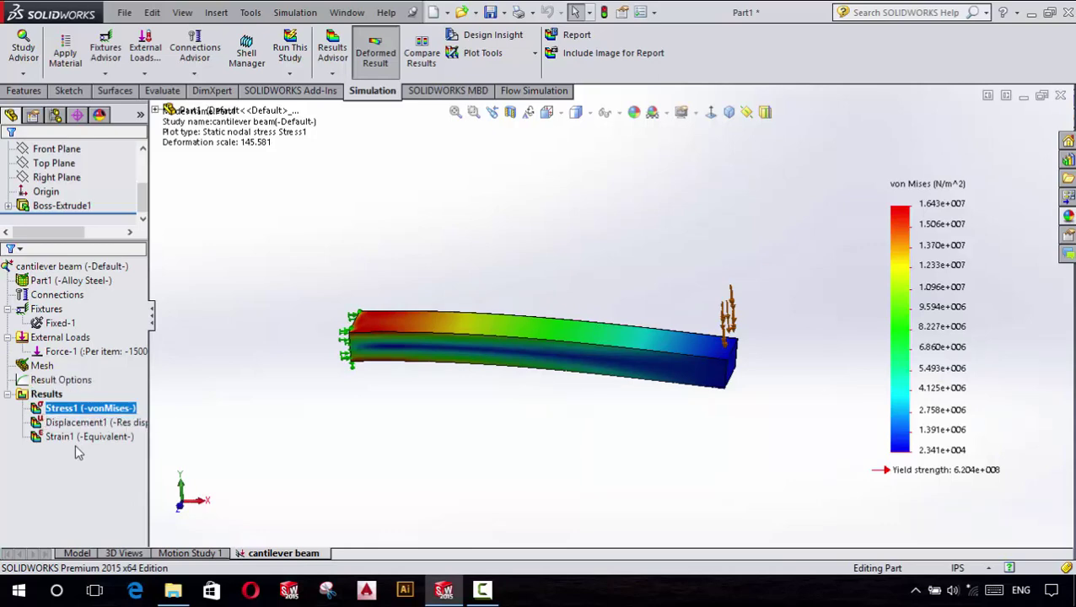
key(f)
key(z)
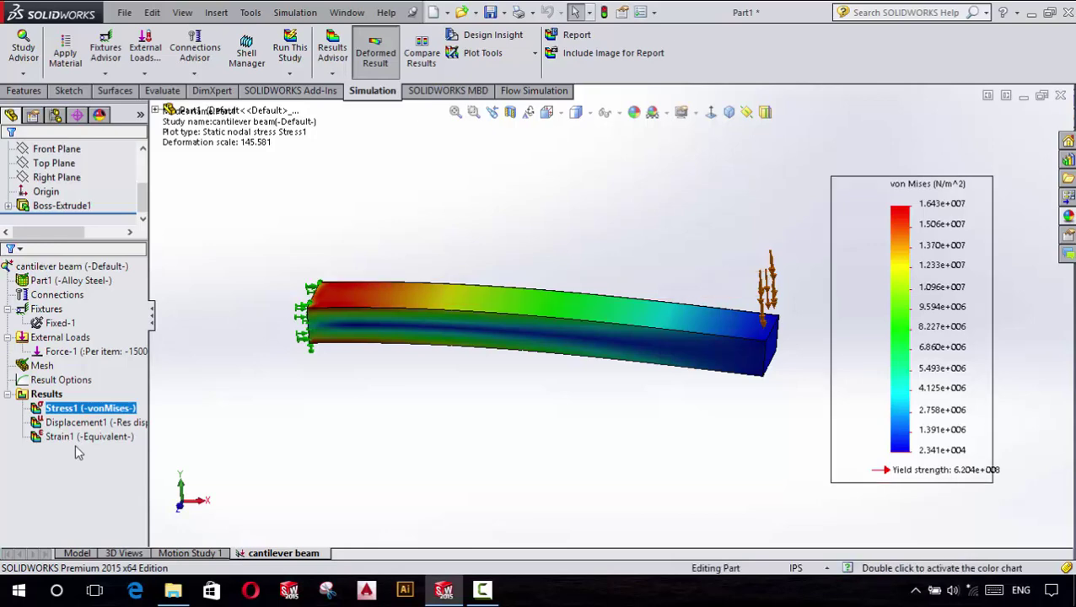
key(Up)
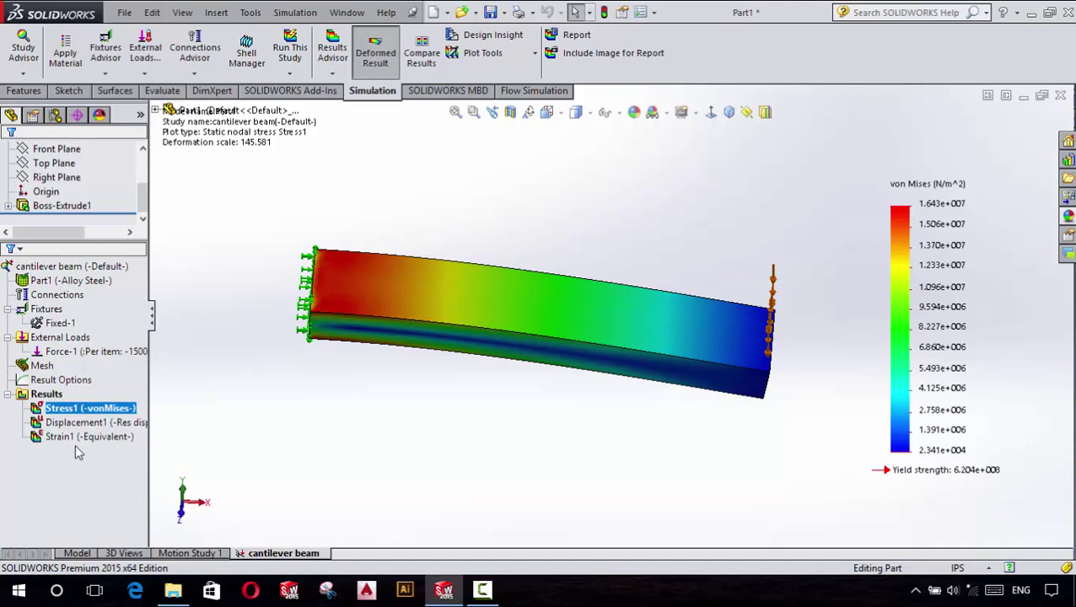
key(Left)
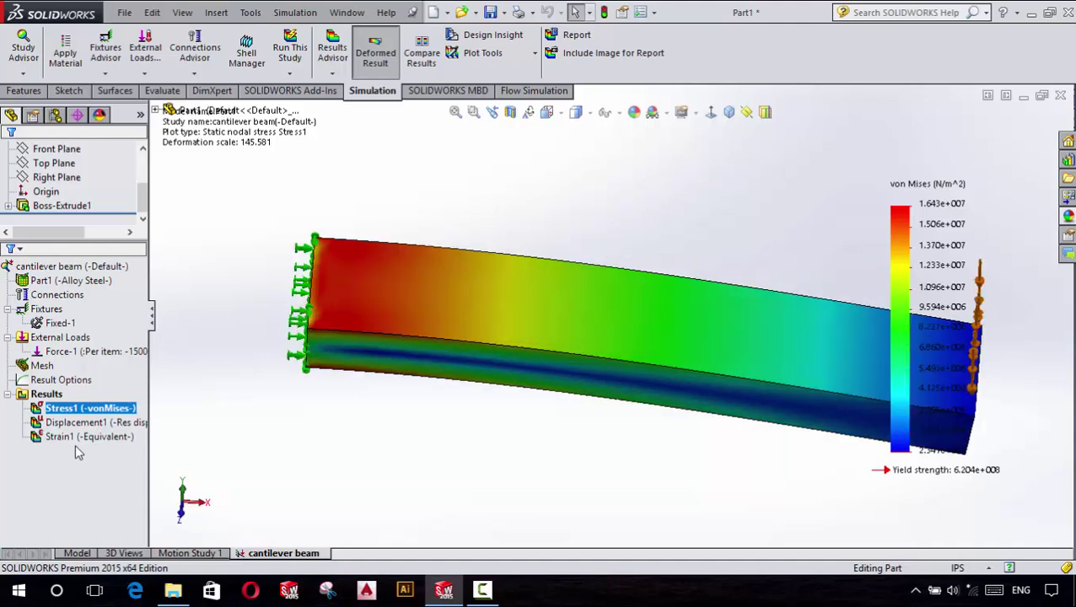
key(Left)
key(Left)
key(Left)
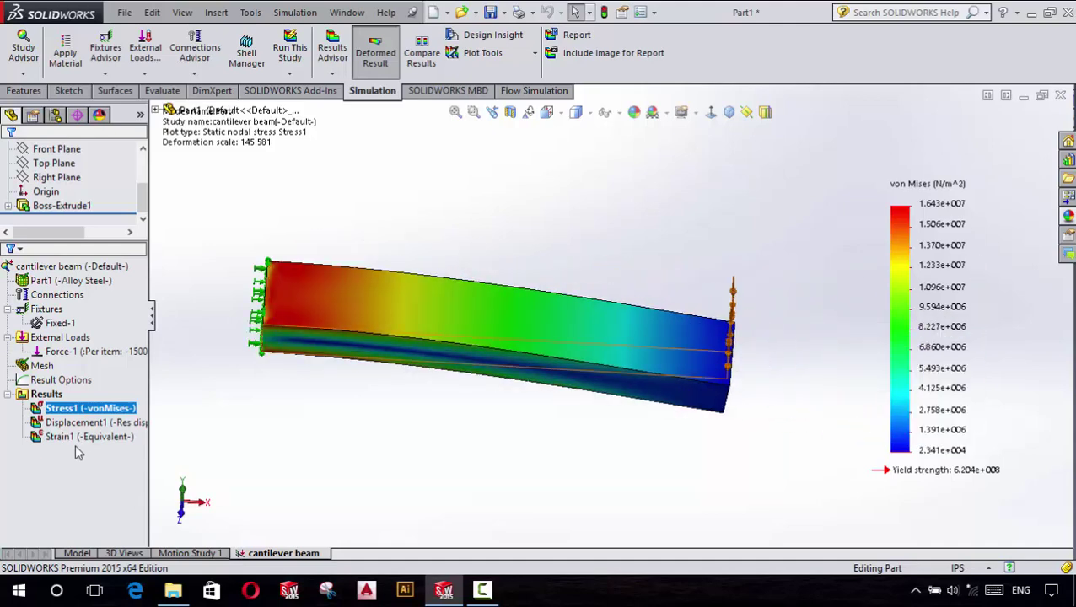
key(Left)
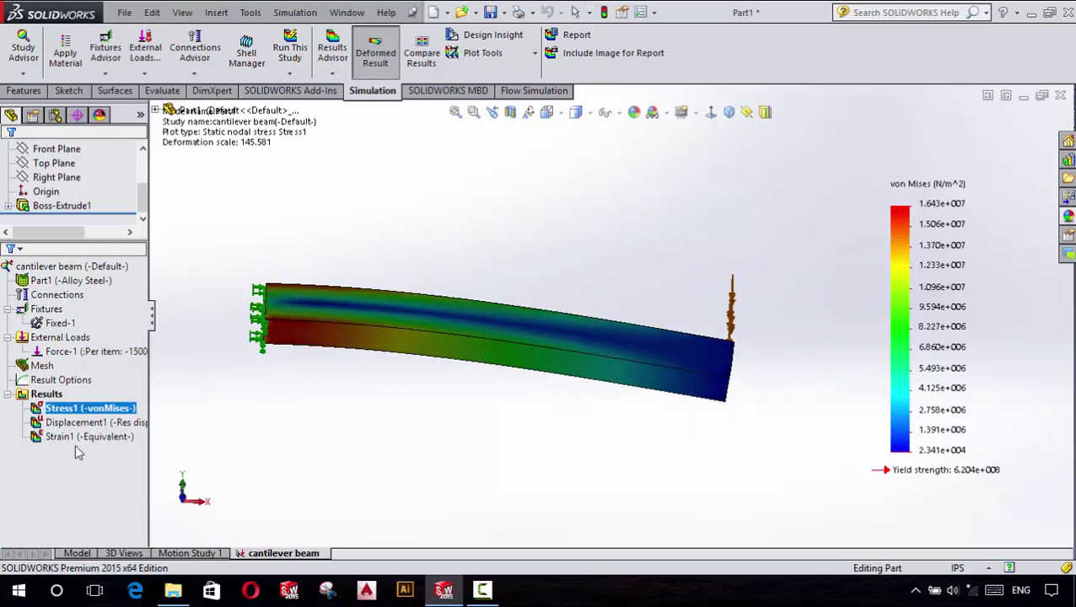
key(Left)
key(Left)
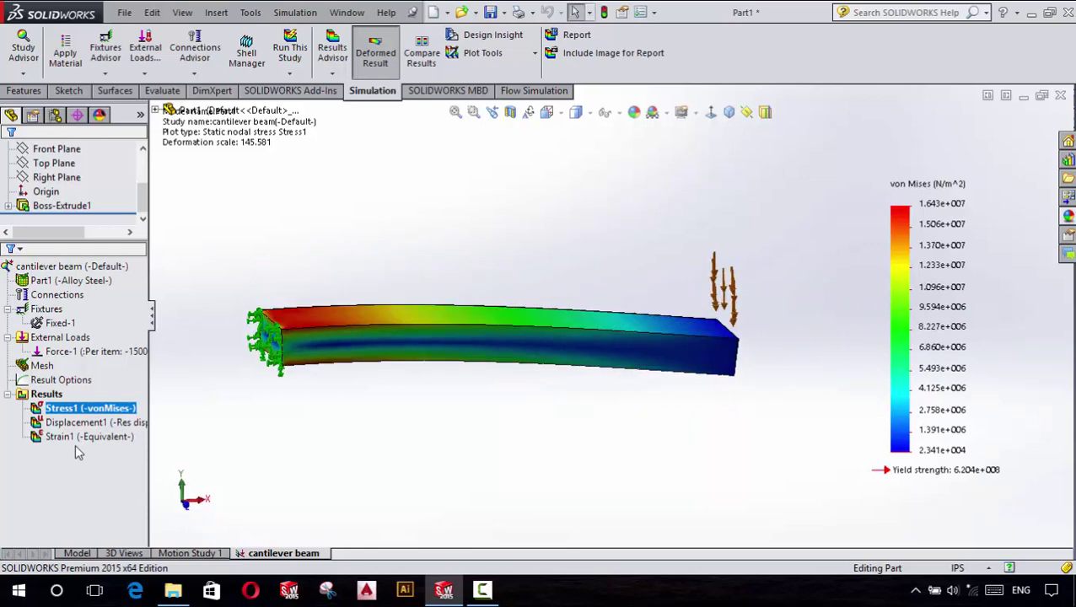
ctrl+click(75, 444)
Step: Display the Strain1 equivalent strain plot, rotate it, then select Displacement1
double_click(75, 444)
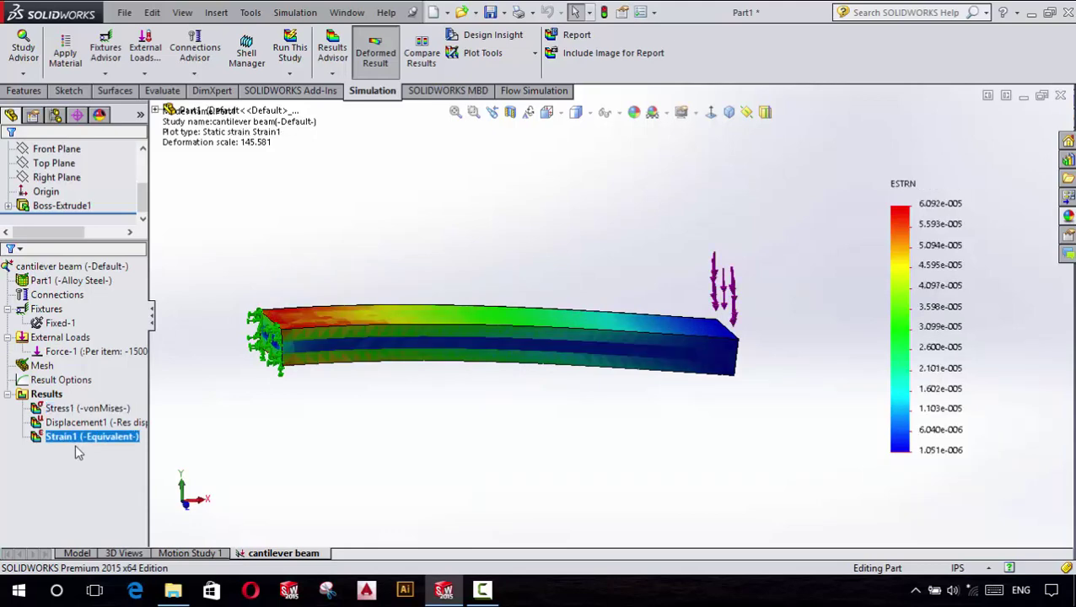
key(Up)
key(Up)
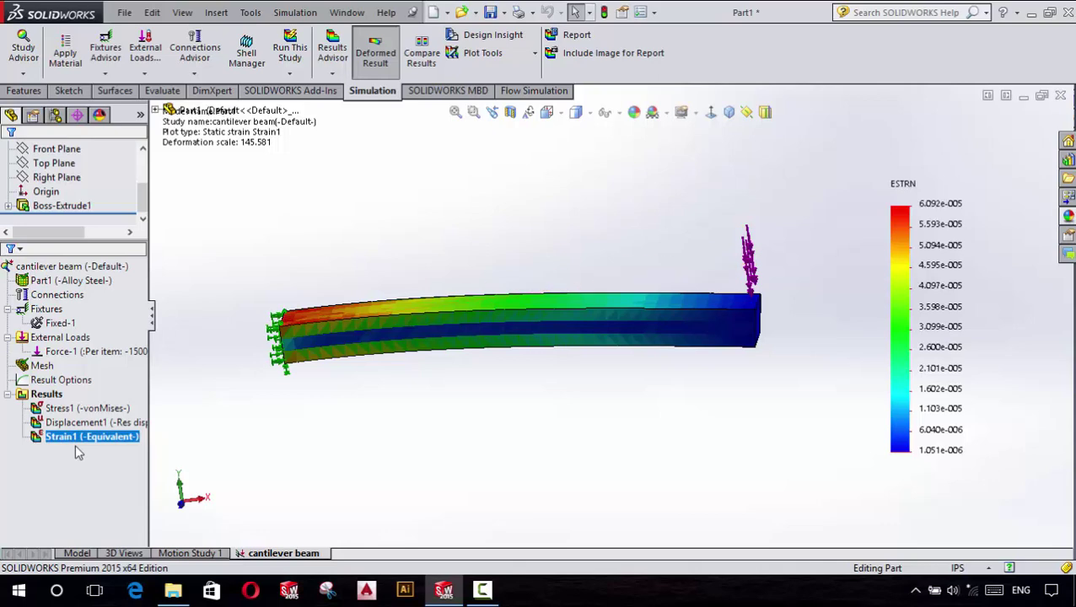
click(75, 448)
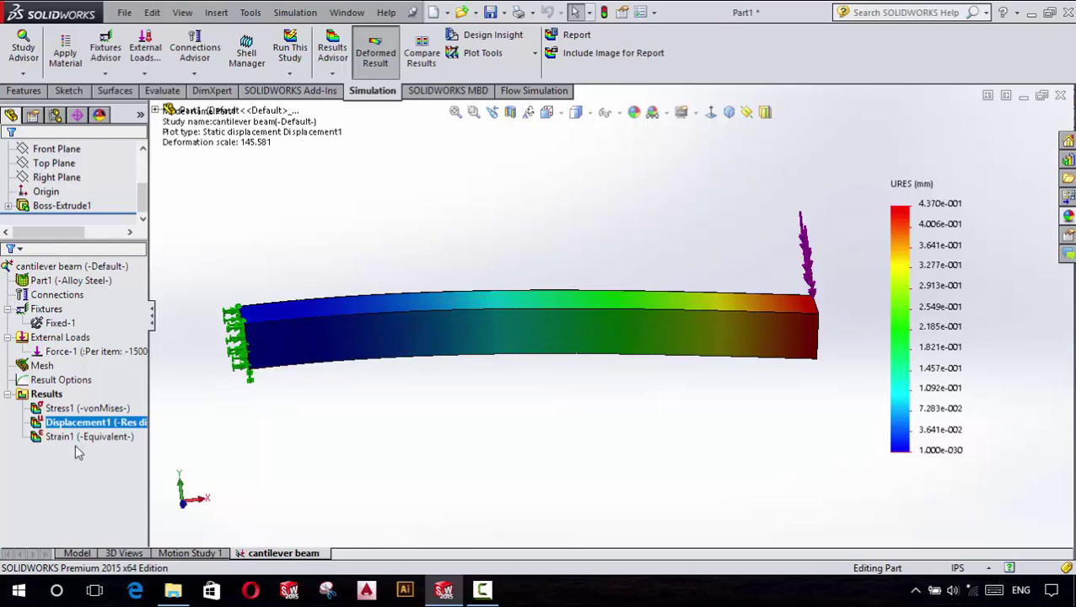
Step: Zoom the URES displacement plot so the bent beam fills more of the view
key(z)
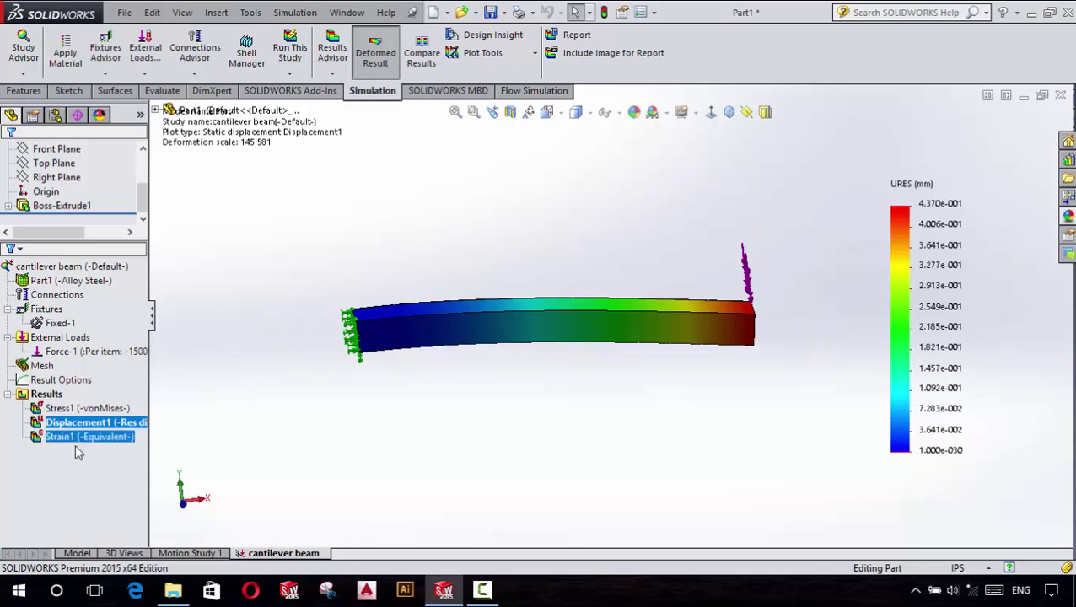
key(shift+z)
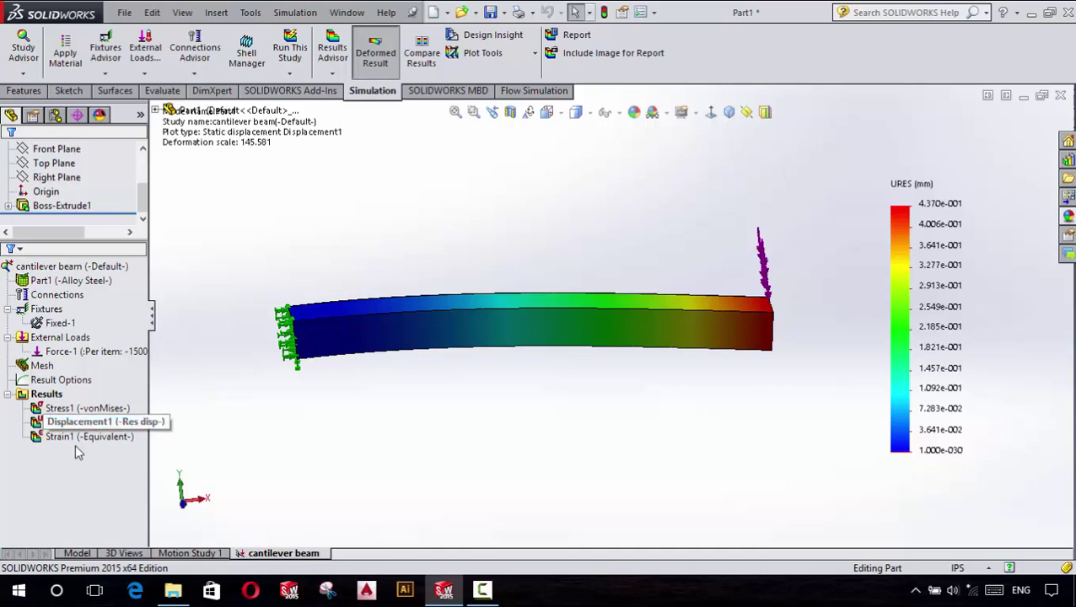
Step: Change the Displacement1 plot's deformed shape to True scale
right_click(85, 422)
key(Down)
key(Down)
key(Down)
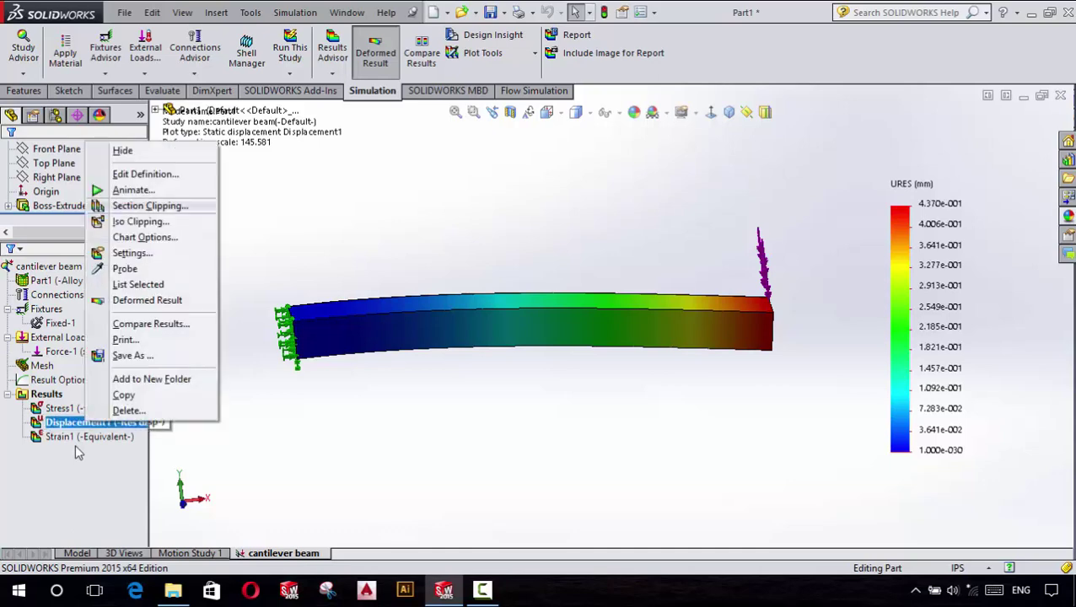
key(Up)
key(Up)
key(Return)
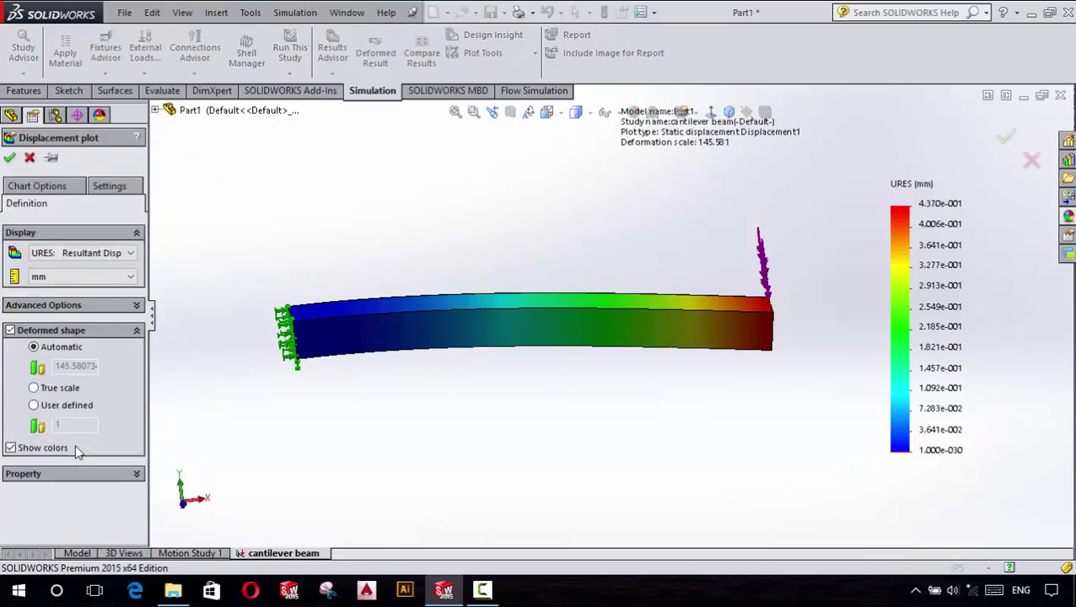
key(Down)
key(Return)
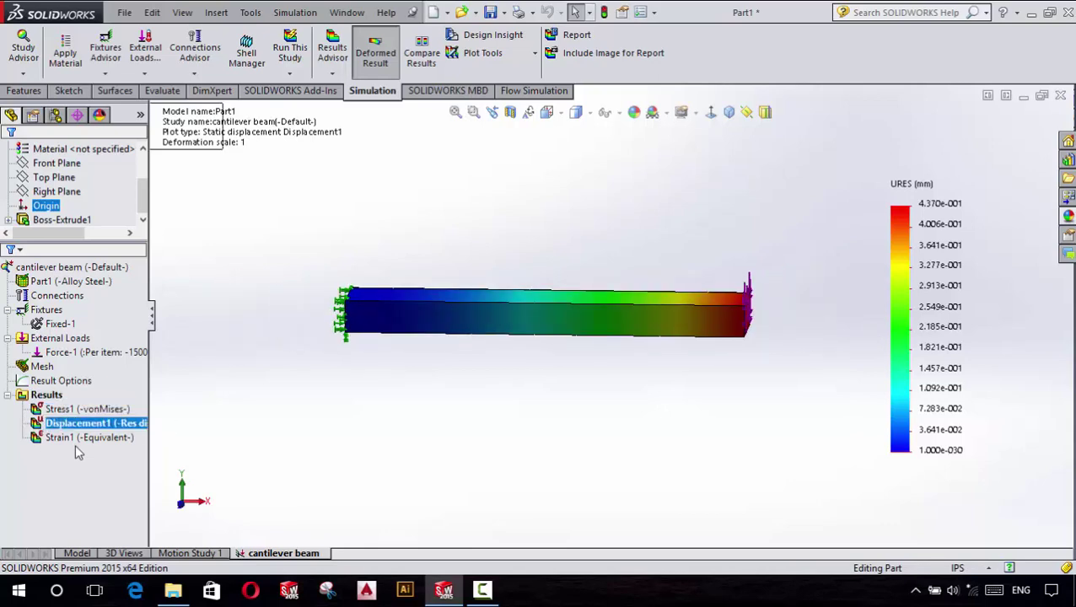
Step: Restore the Automatic deformation scale of 145.581 and view the beam side-on
key(shift+F10)
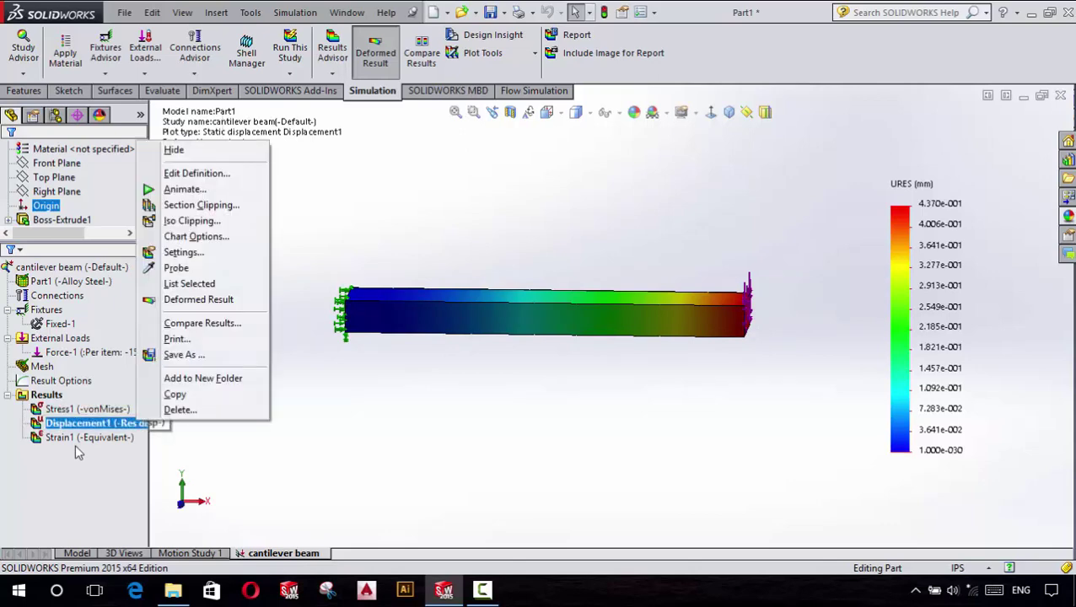
key(Up)
key(Return)
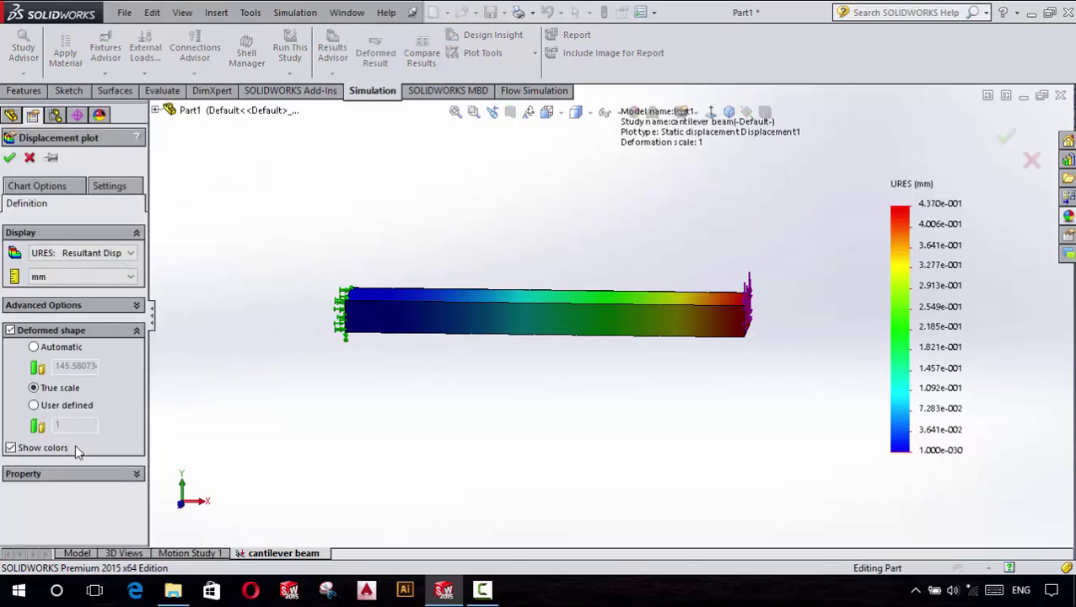
key(Up)
key(Return)
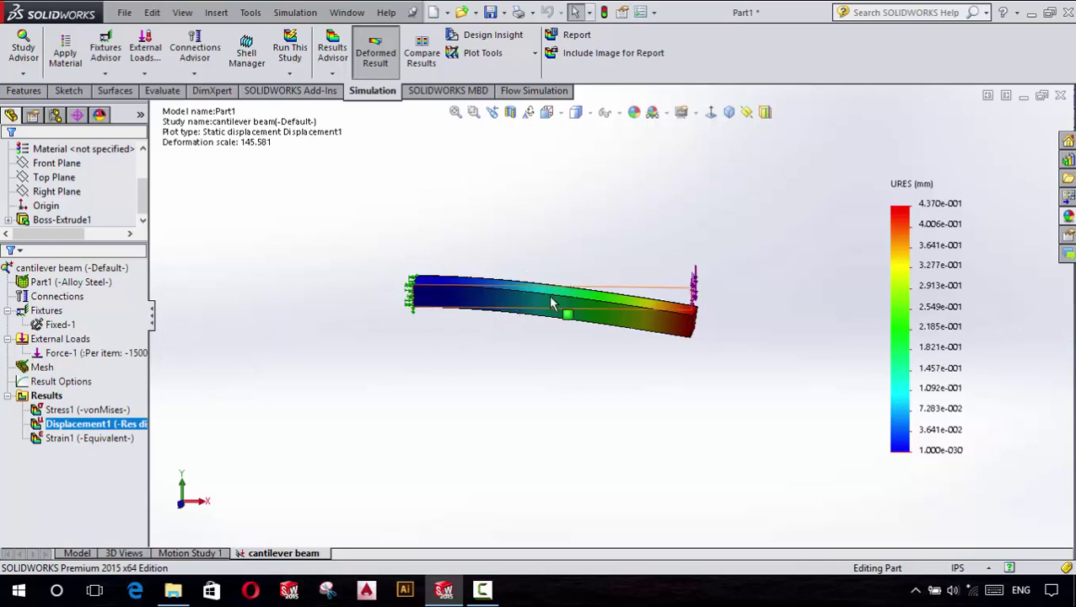
middle_drag(553, 303, 678, 299)
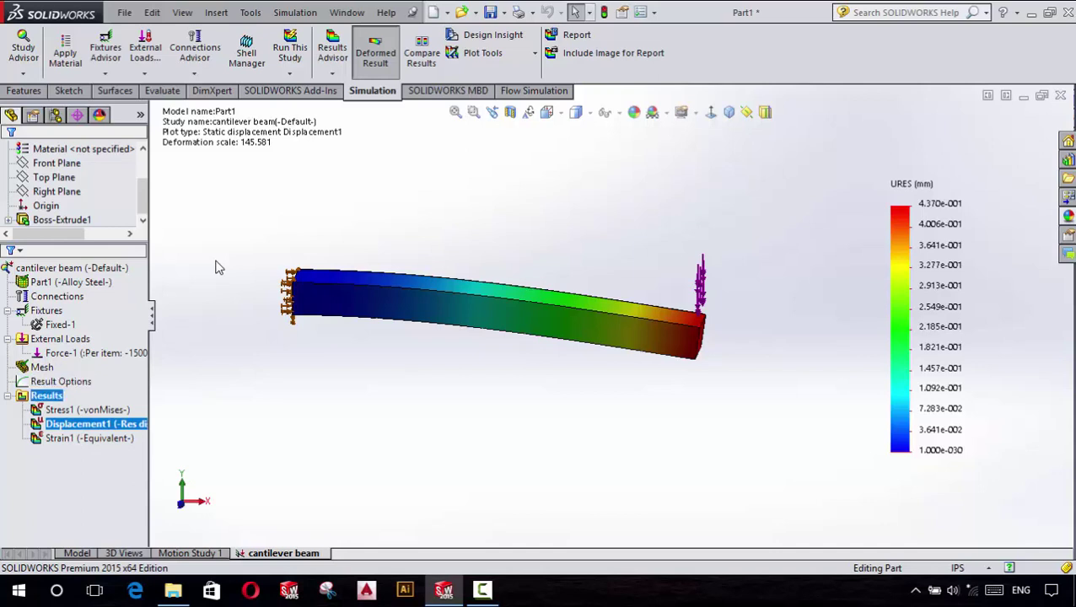
Step: Animate the Displacement1 plot, stop and replay it, then close the animation
key(shift+F10)
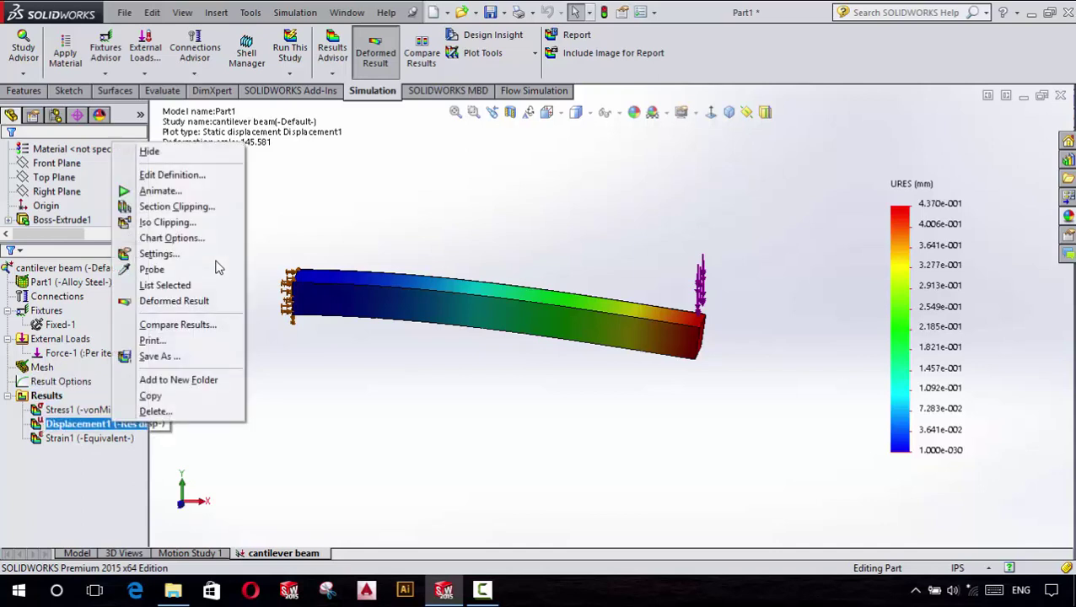
key(Up)
key(Up)
key(Up)
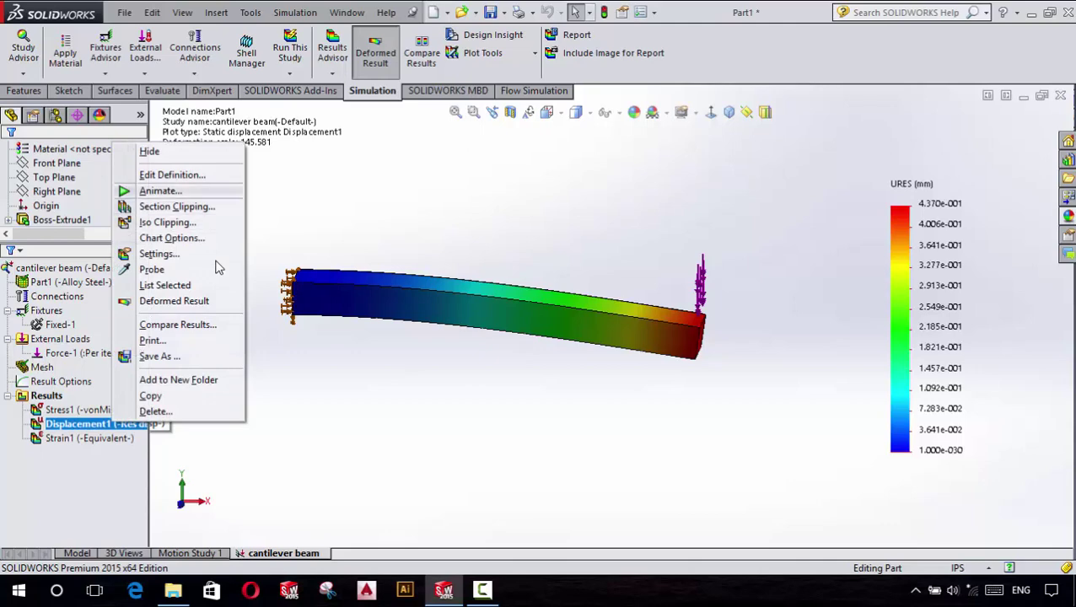
key(Return)
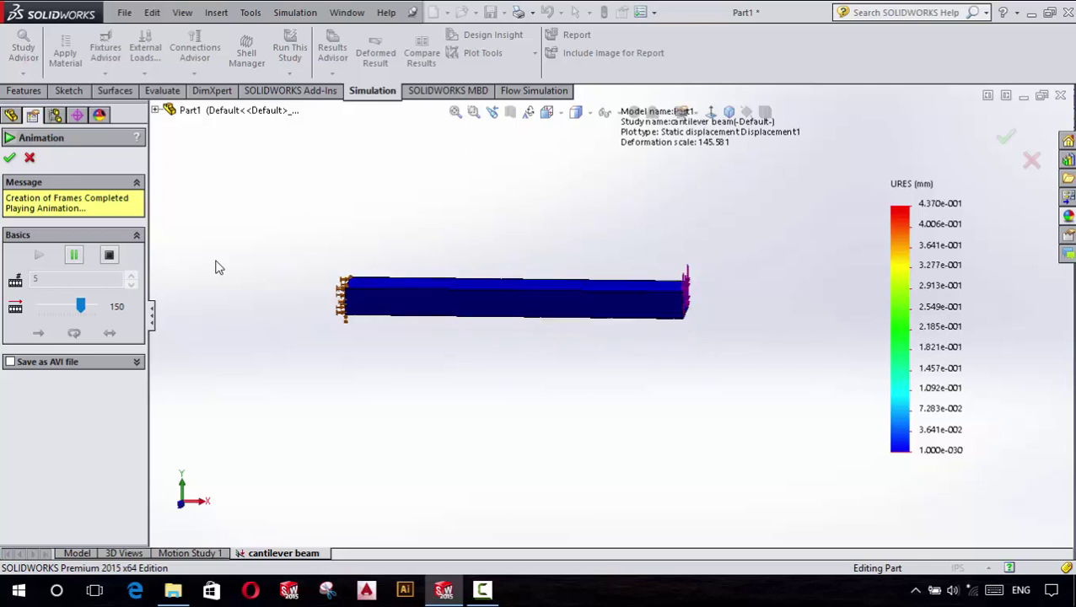
click(215, 267)
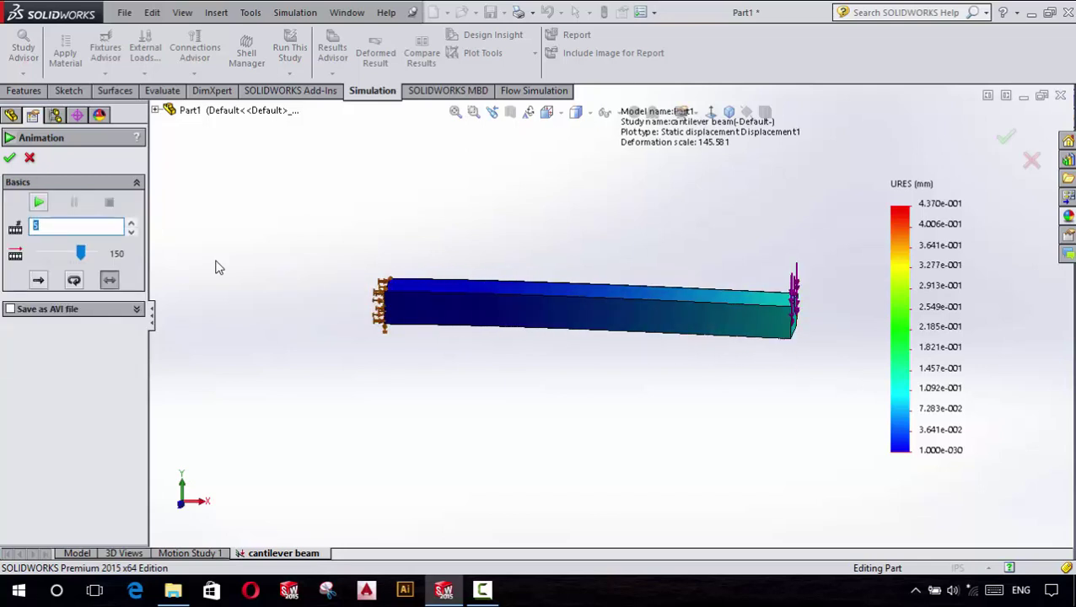
click(77, 226)
text(25)
key(Return)
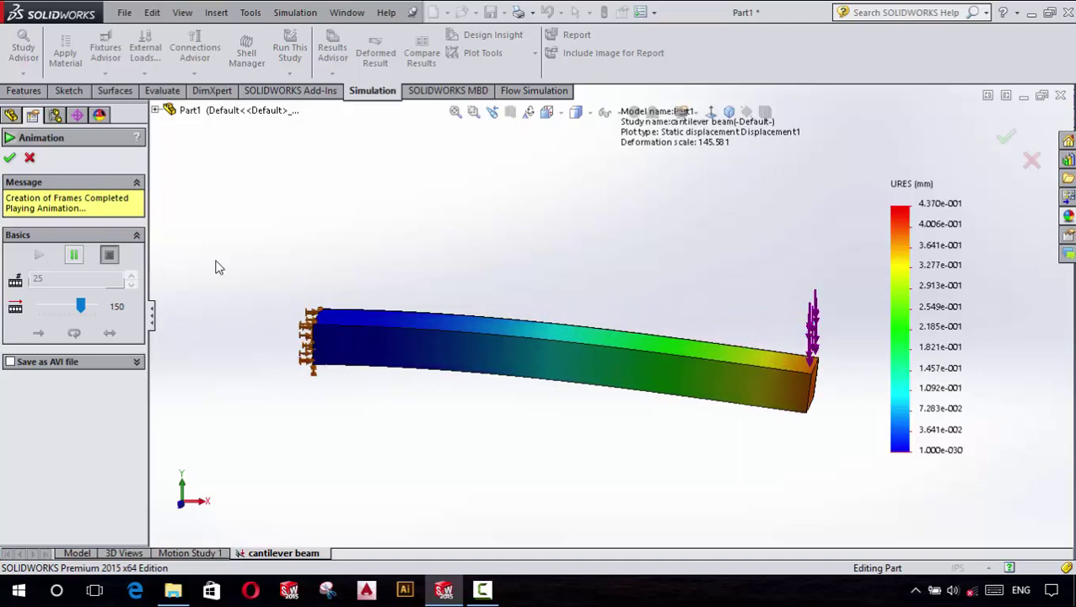
key(Escape)
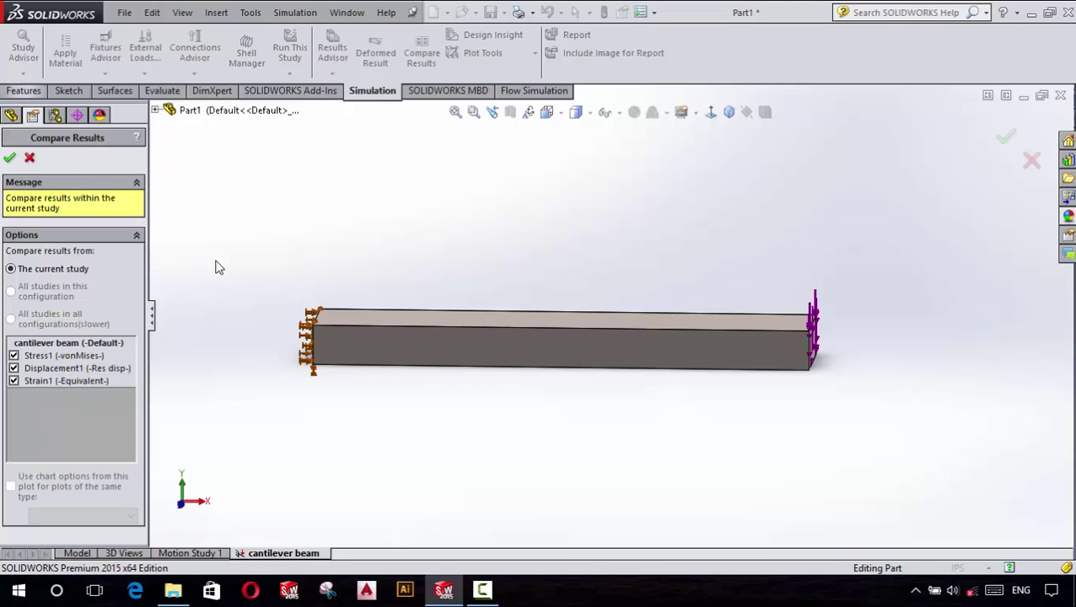
Step: Compare Stress1, Displacement1 and Strain1 side by side, then return to the displacement plot
key(f)
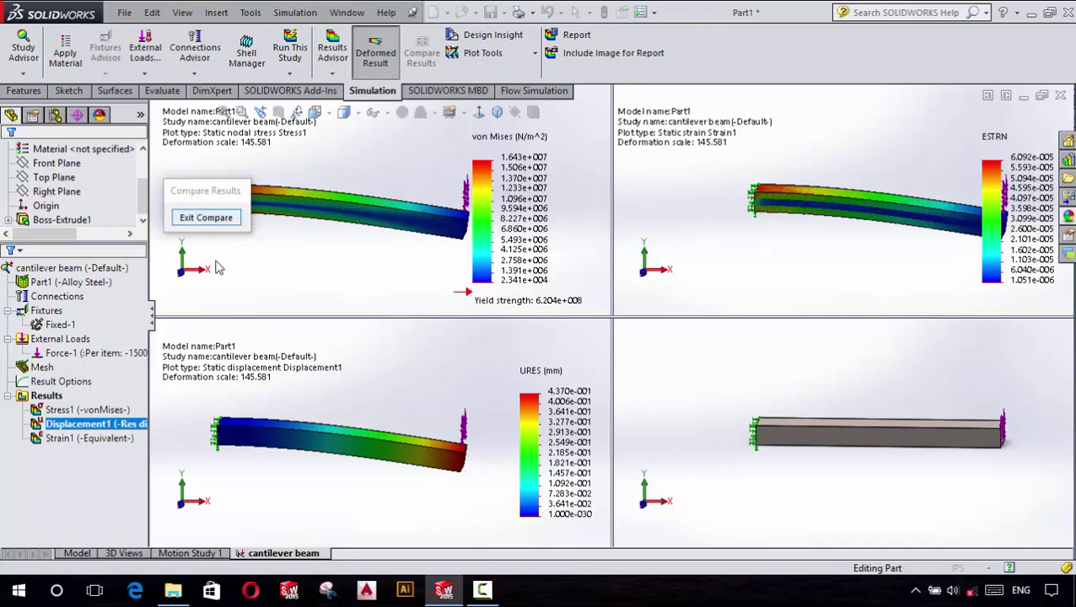
key(Return)
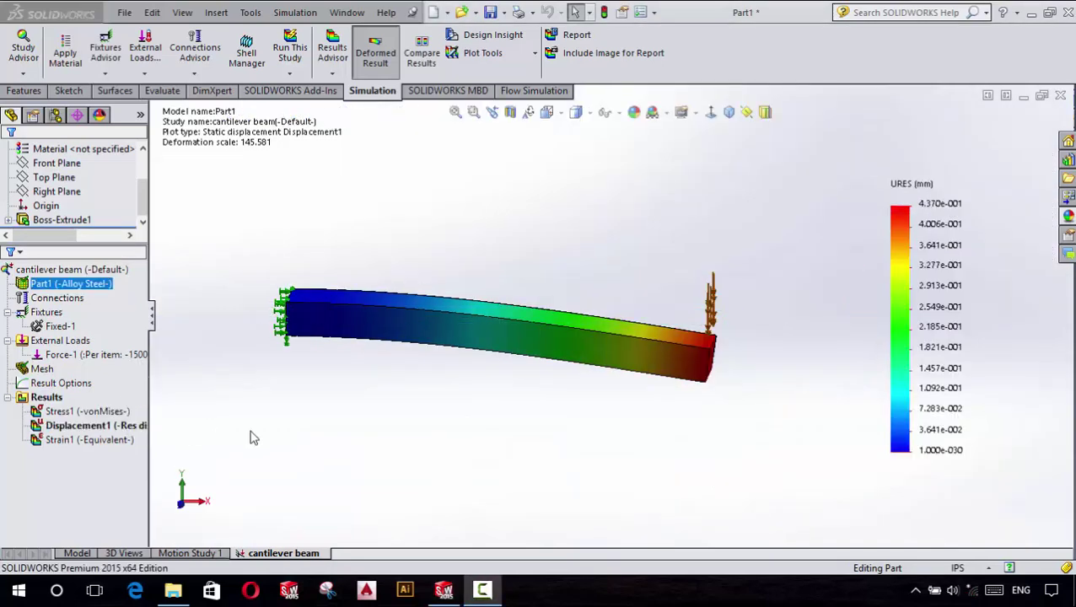
Step: Edit Stress1 to display P1: 1st Principal Stress, keeping N/m^2 units
key(Up)
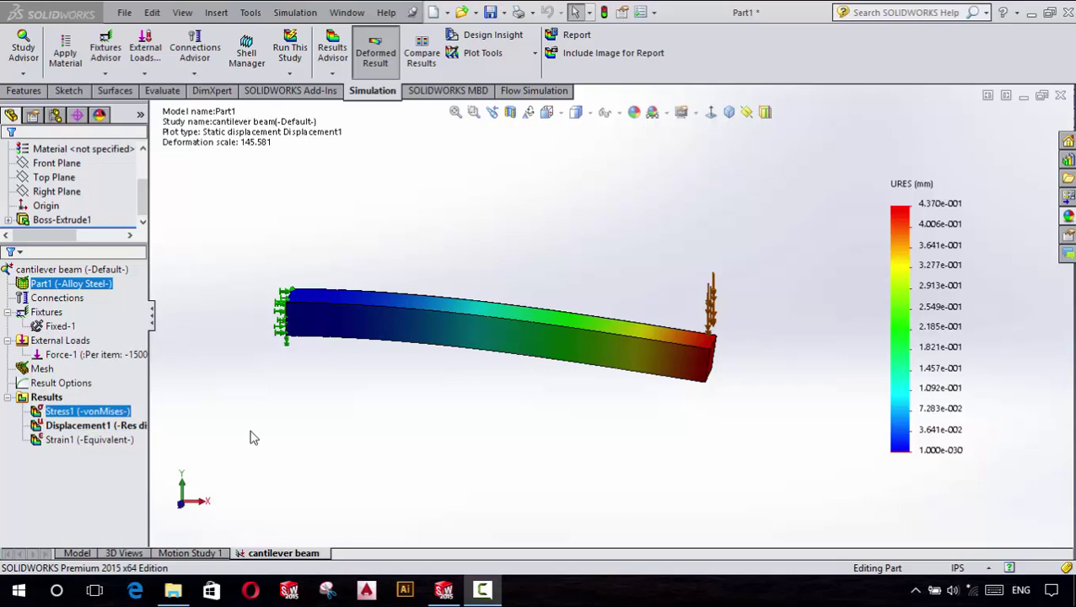
key(shift+F10)
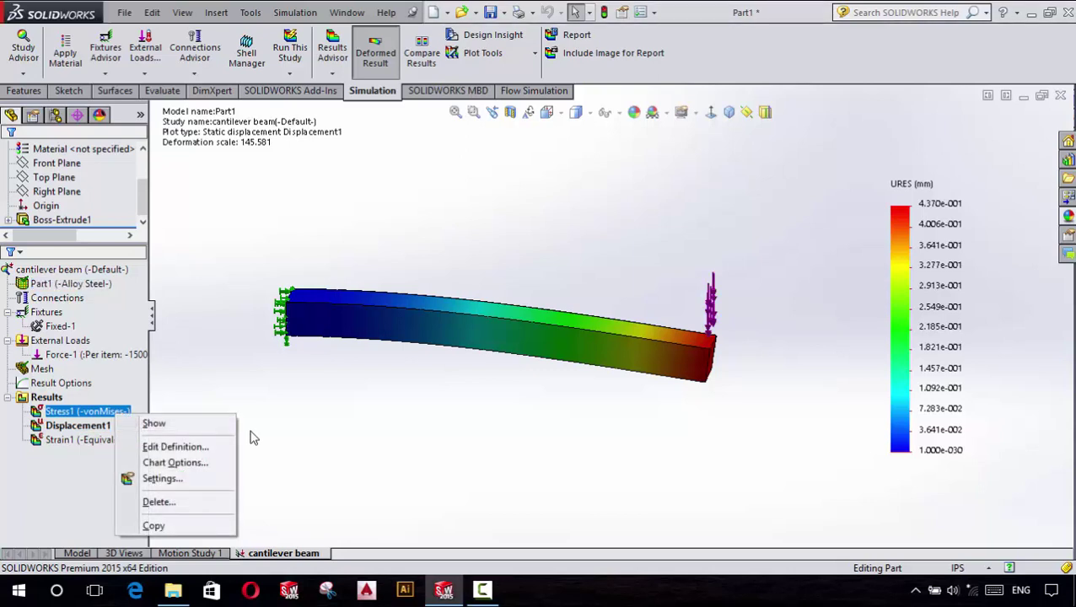
key(Down)
key(Return)
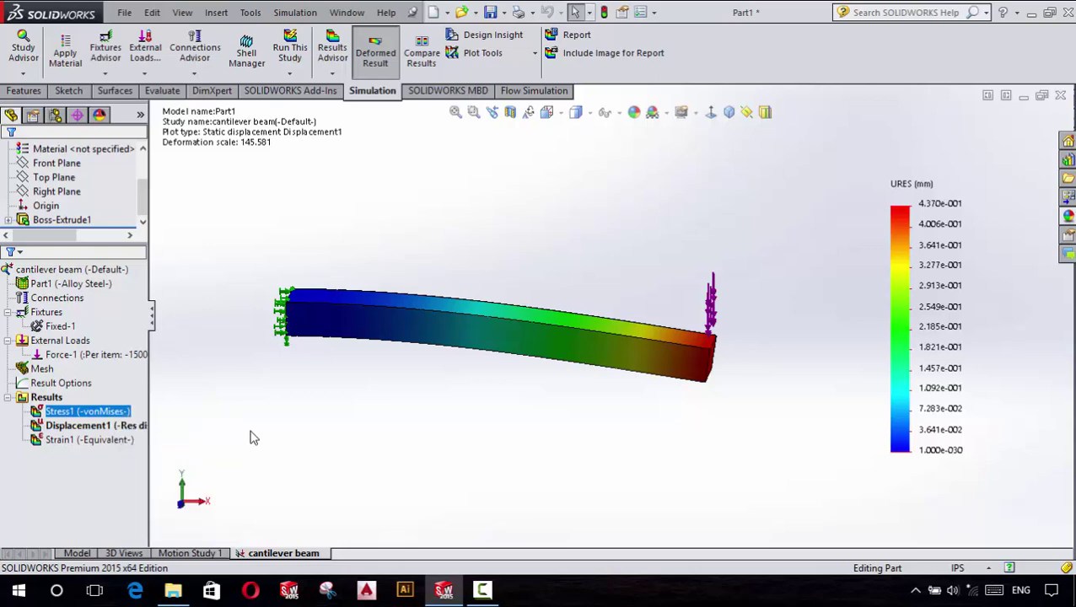
key(alt+Down)
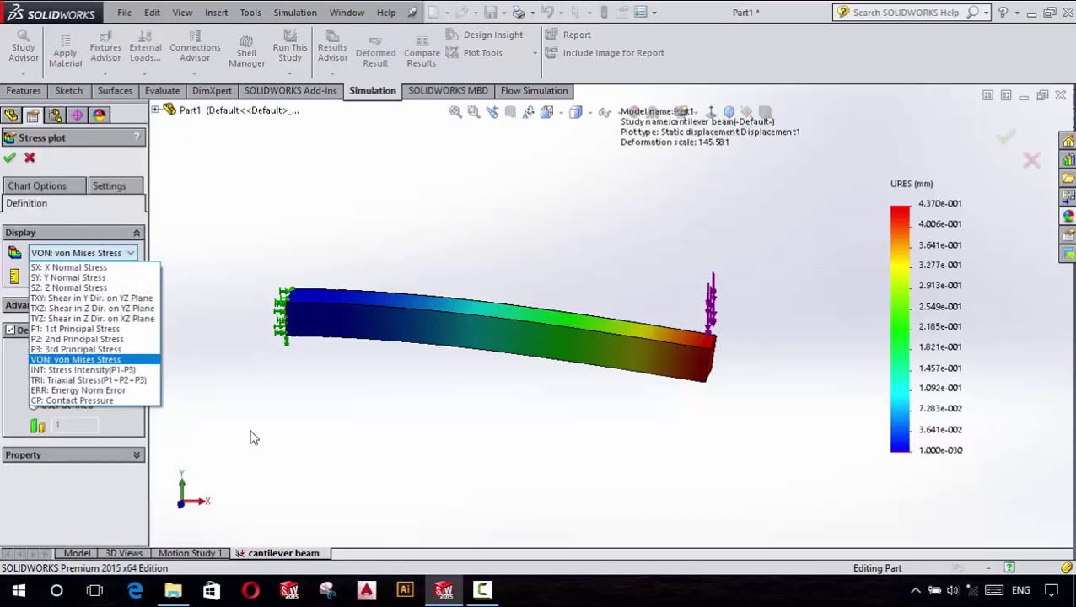
key(Up)
key(Up)
key(Up)
key(Up)
key(Up)
key(Up)
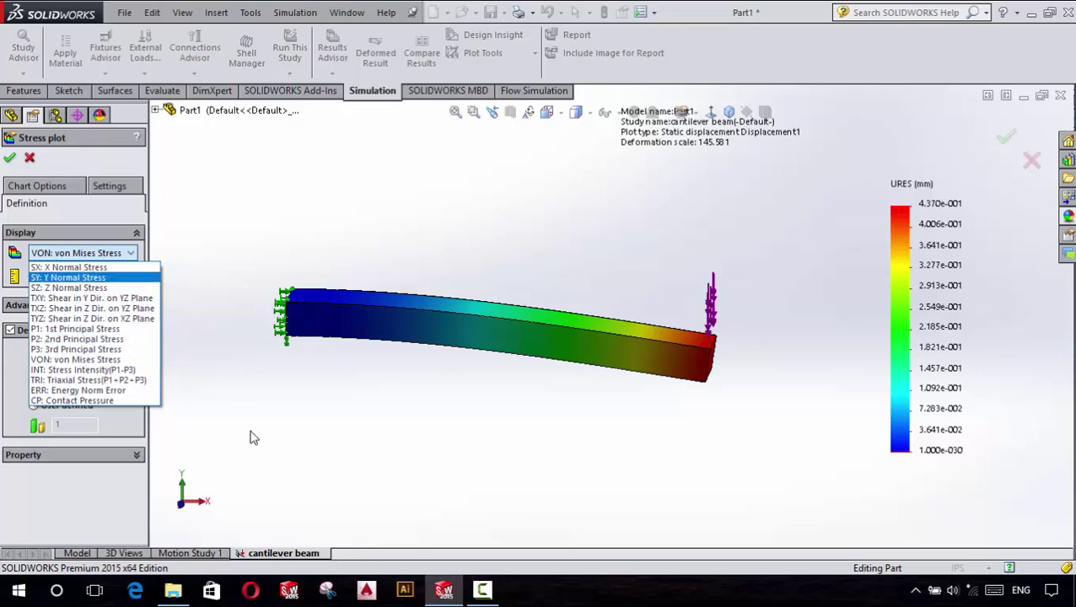
key(Up)
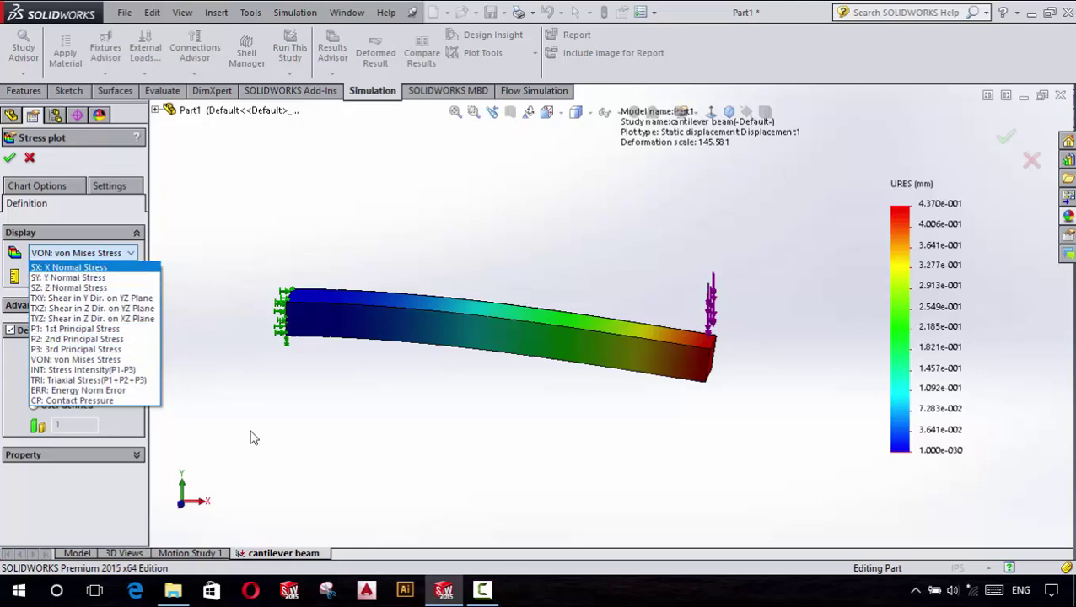
key(Down)
key(Down)
key(Down)
key(Down)
key(Up)
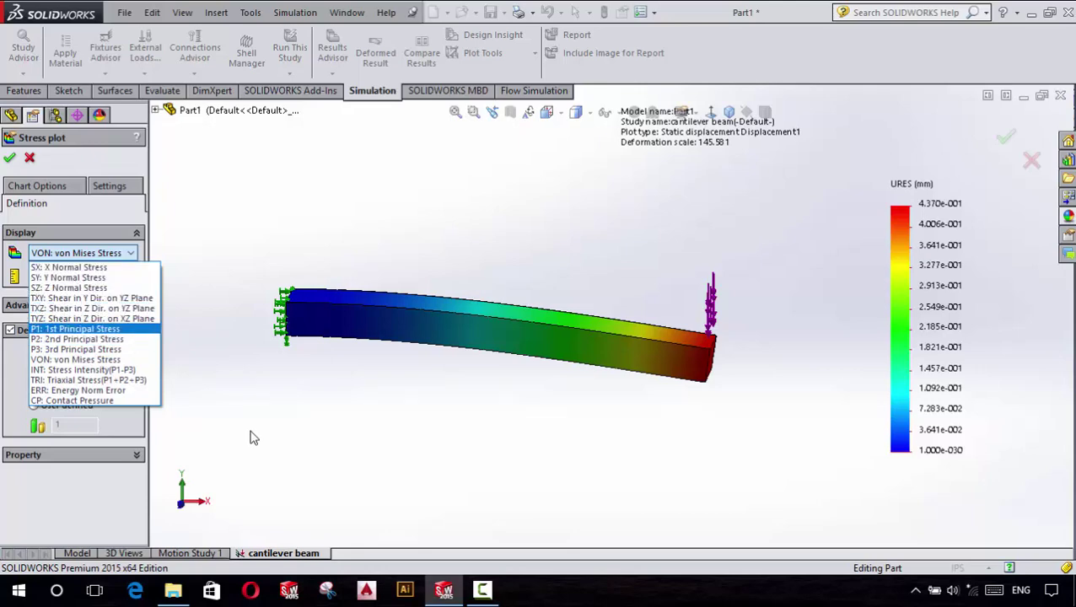
key(Return)
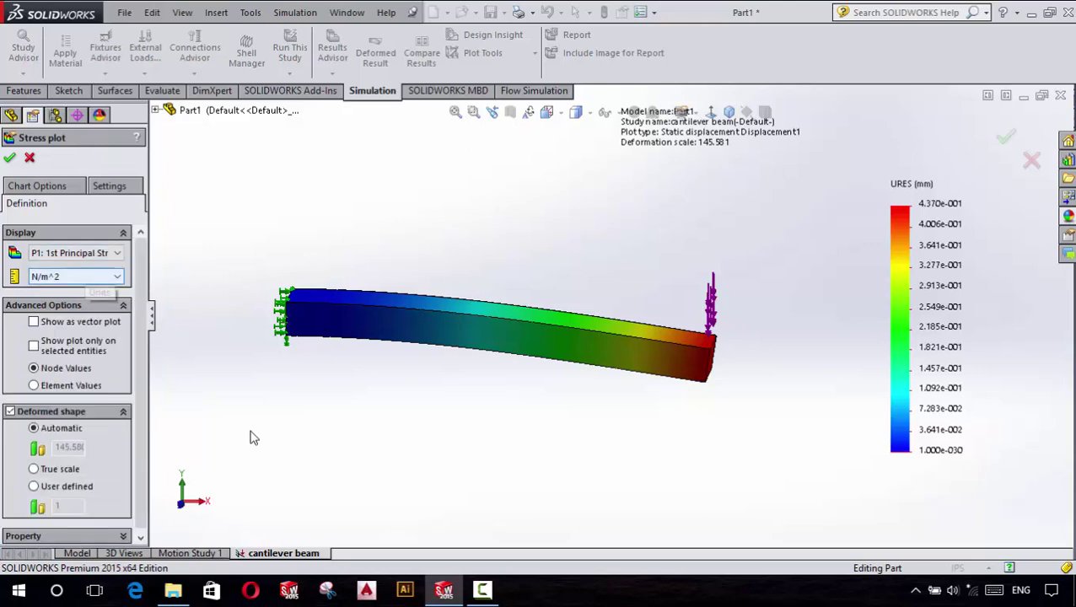
key(alt+Down)
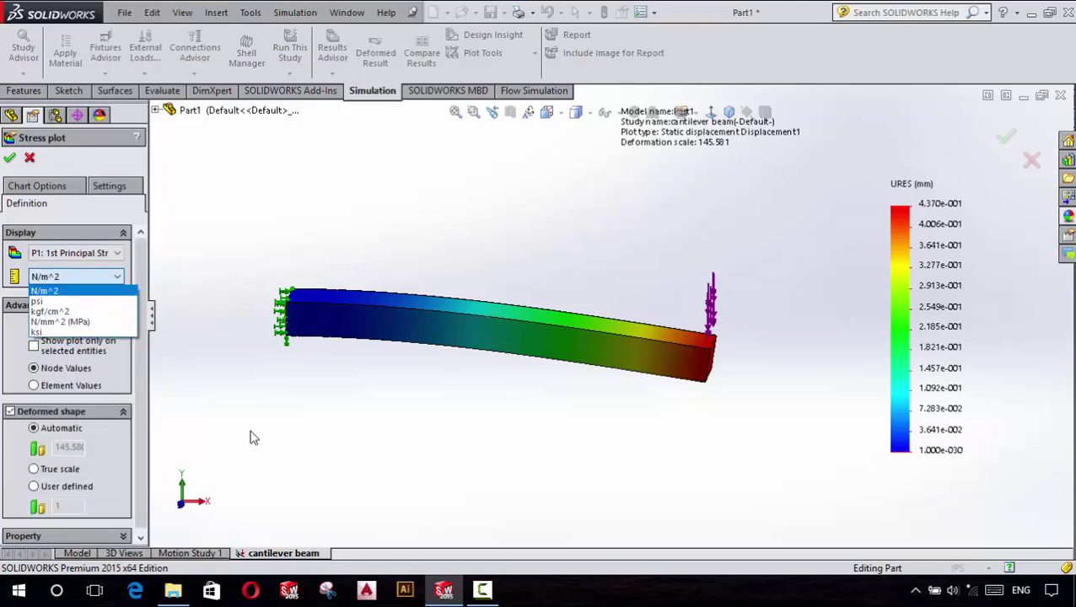
key(Escape)
key(Escape)
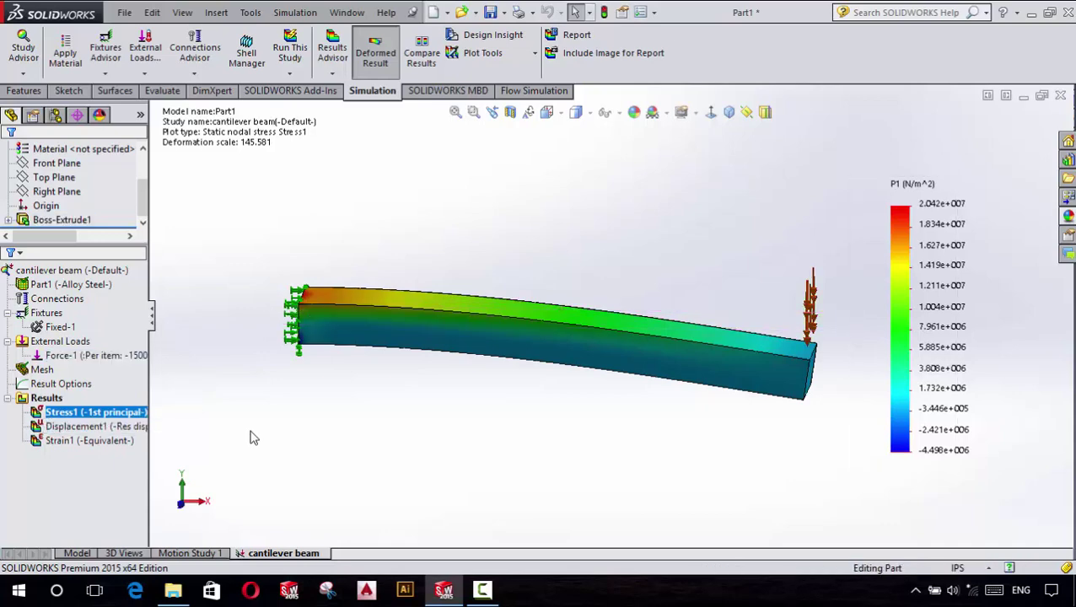
Step: Change Stress1's display component from 1st principal back to VON: von Mises Stress, peaking at 1.643e+007 N/m^2
right_click(103, 412)
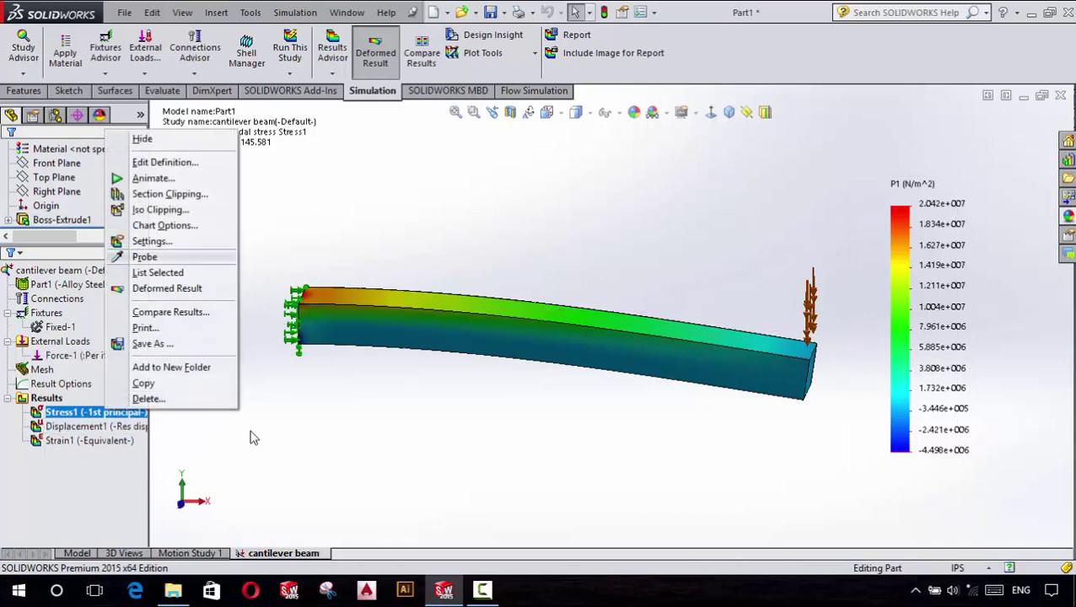
key(Up)
key(Return)
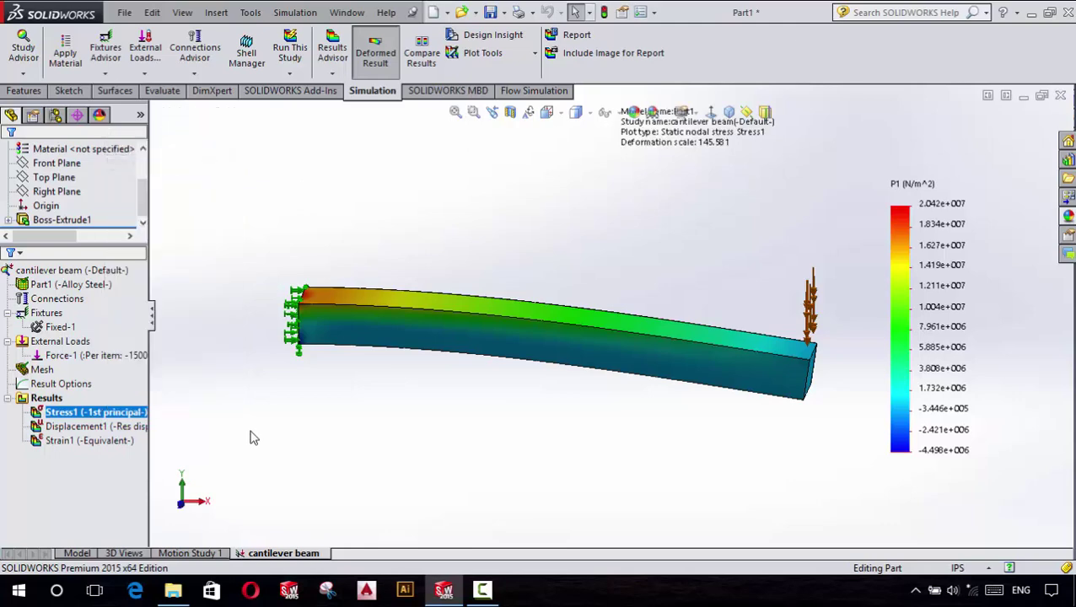
key(alt+Down)
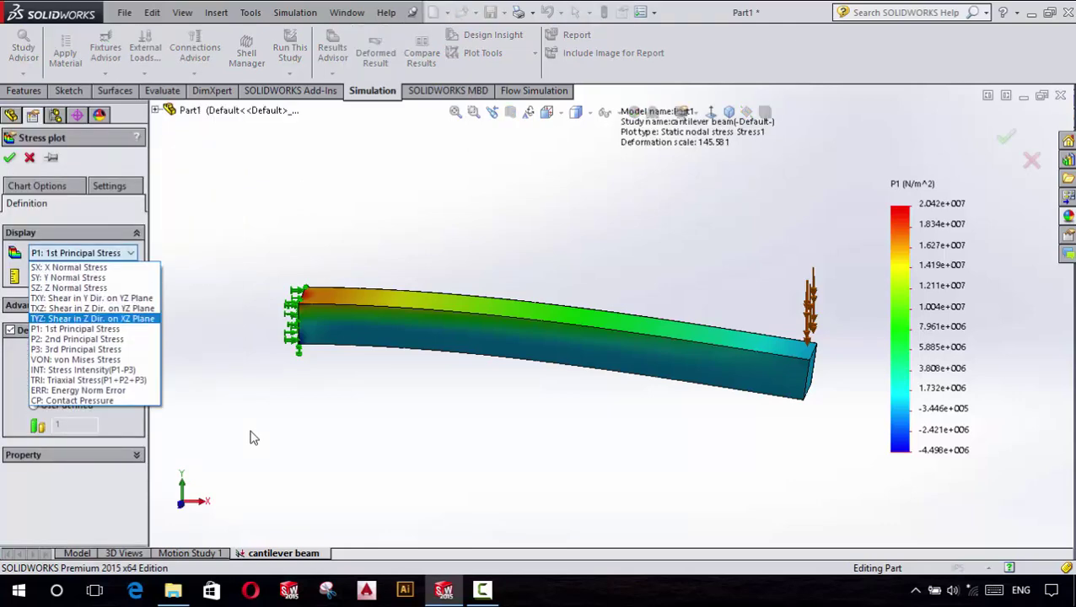
key(Down)
key(Down)
key(Down)
key(Down)
key(Down)
key(Escape)
key(Home)
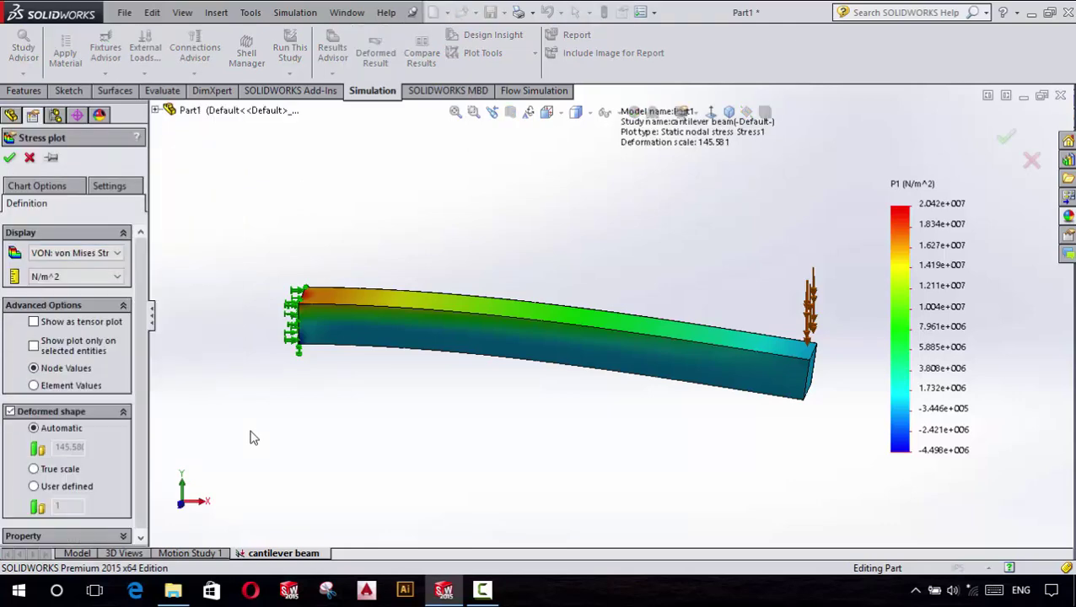
key(Return)
key(Up)
key(Up)
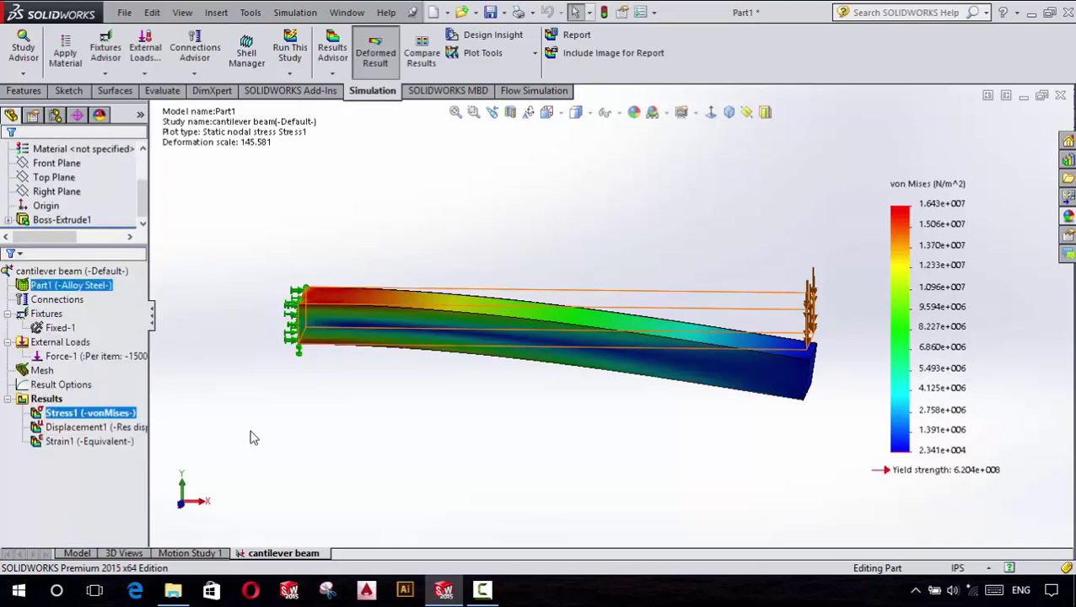
key(Return)
key(Return)
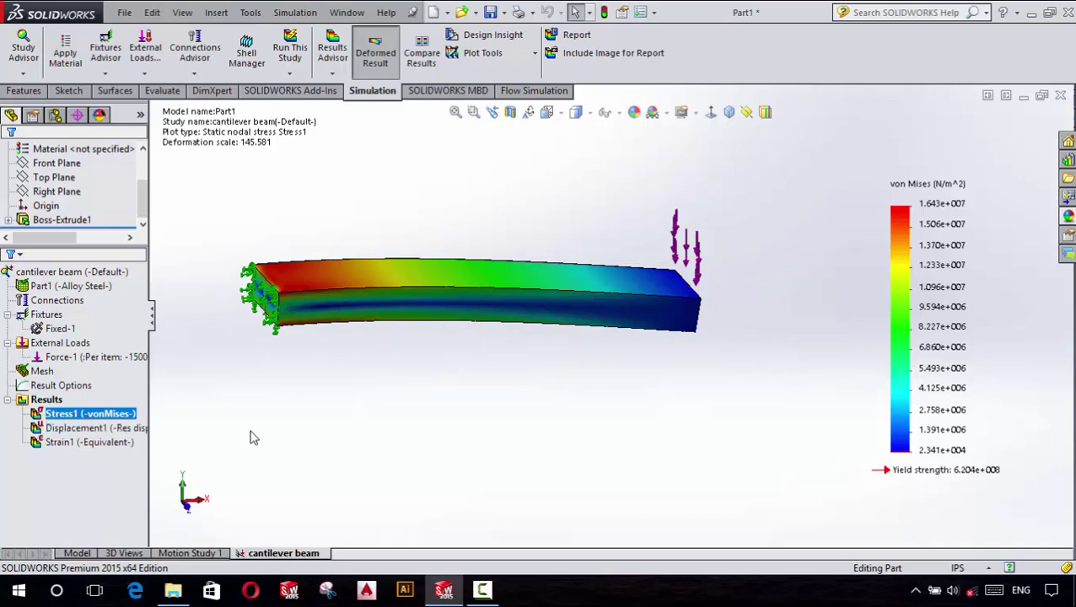
Step: Keep only Stress1 selected and rotate the beam to a more side-on view
ctrl+click(88, 442)
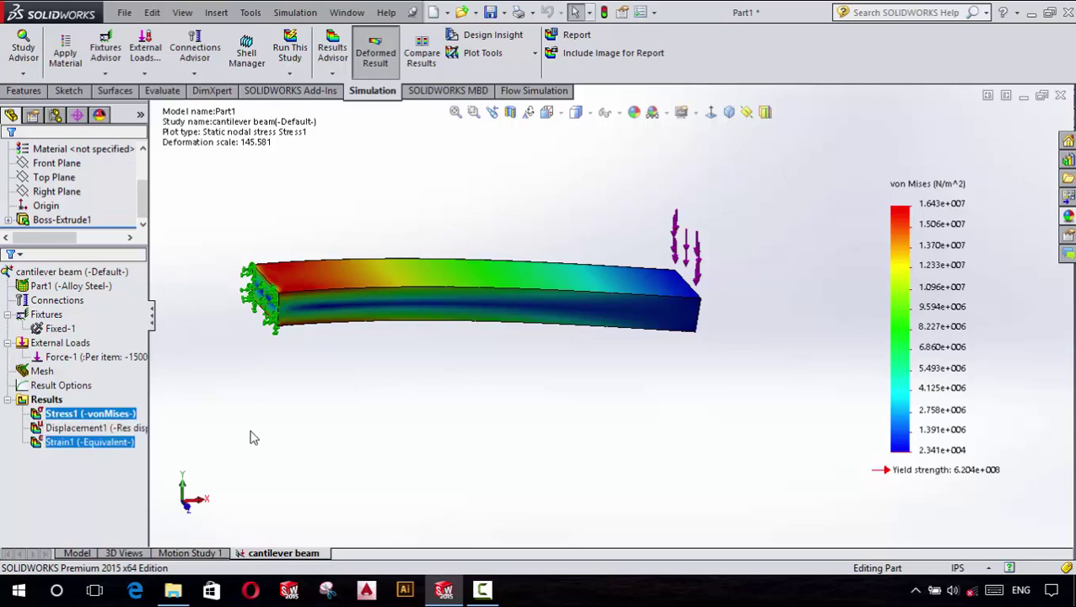
ctrl+click(88, 442)
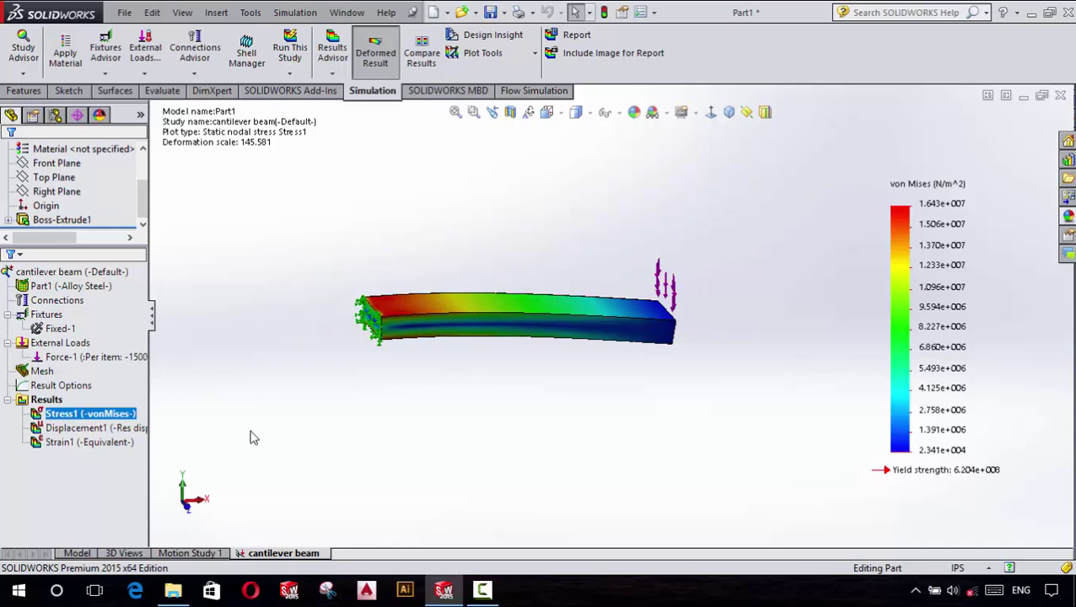
key(Left)
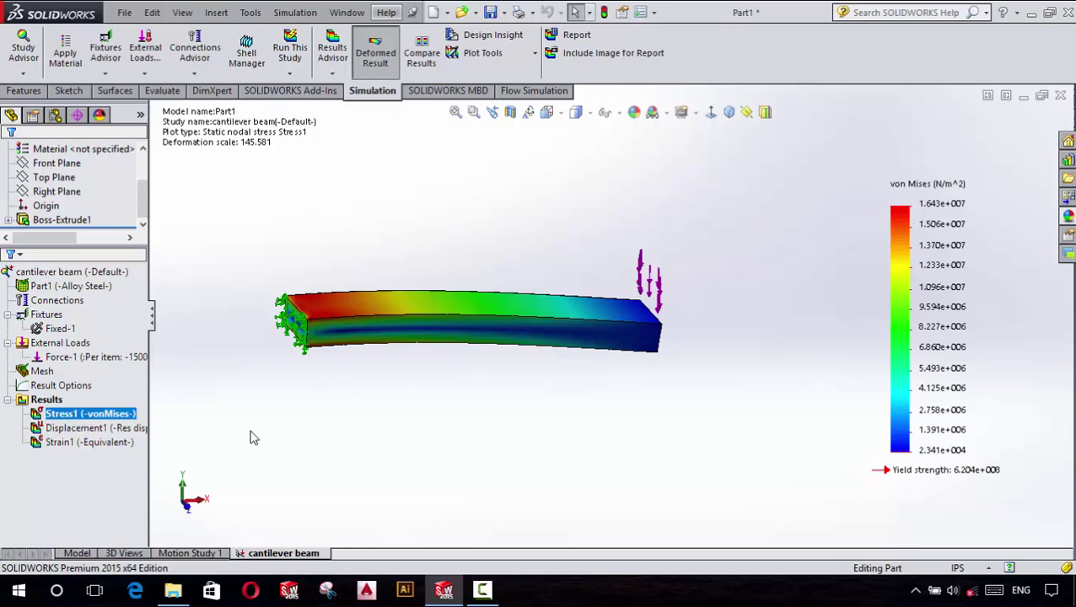
Step: Open Help > SOLIDWORKS Simulation > Validation > Verification Problems and bring its help window to the front
key(Return)
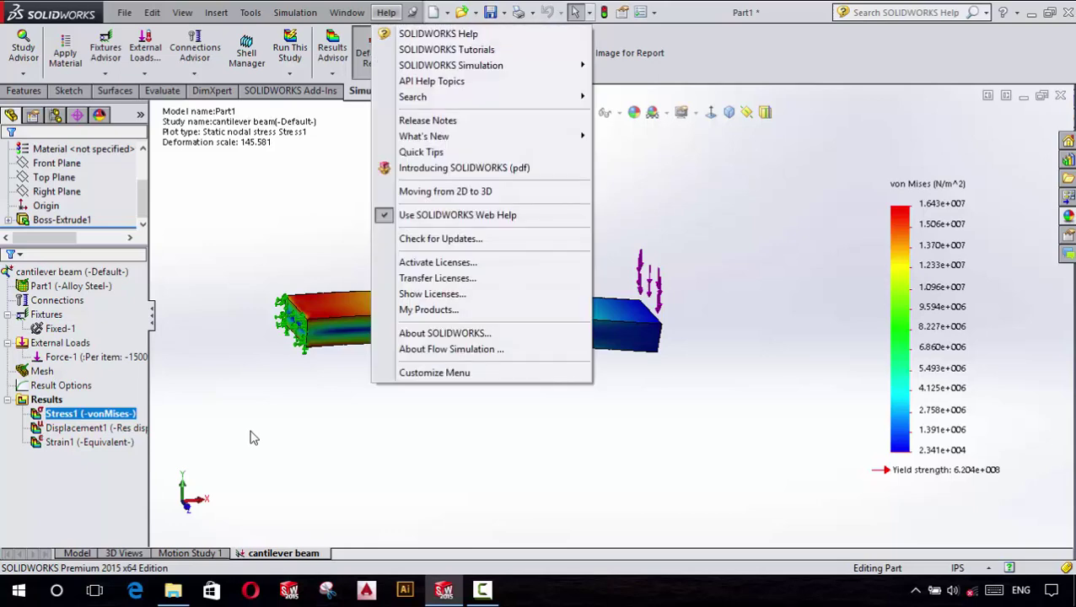
key(Down)
key(Down)
key(Right)
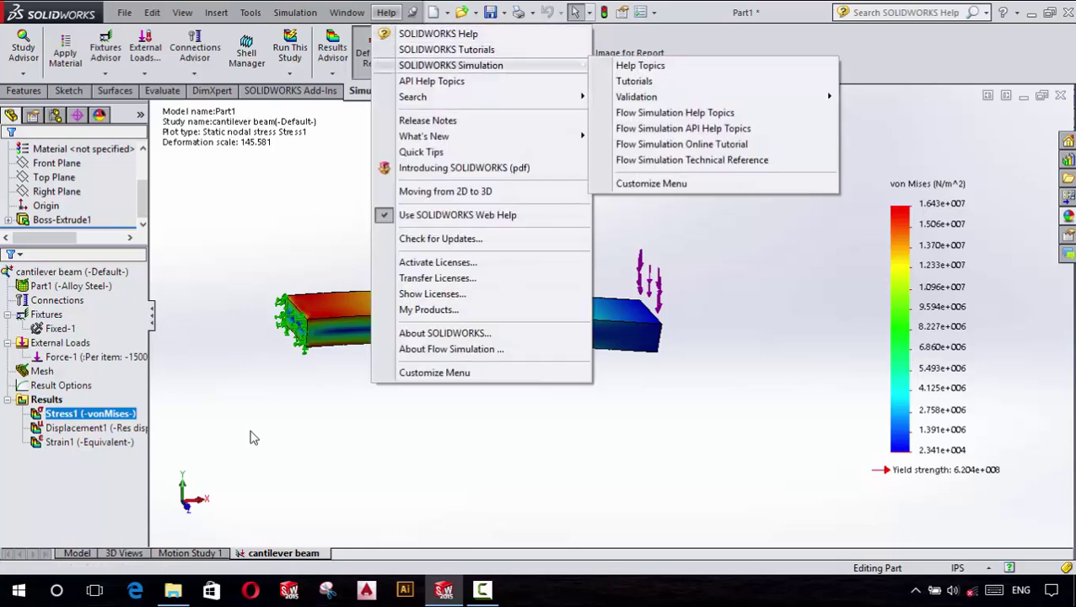
key(Down)
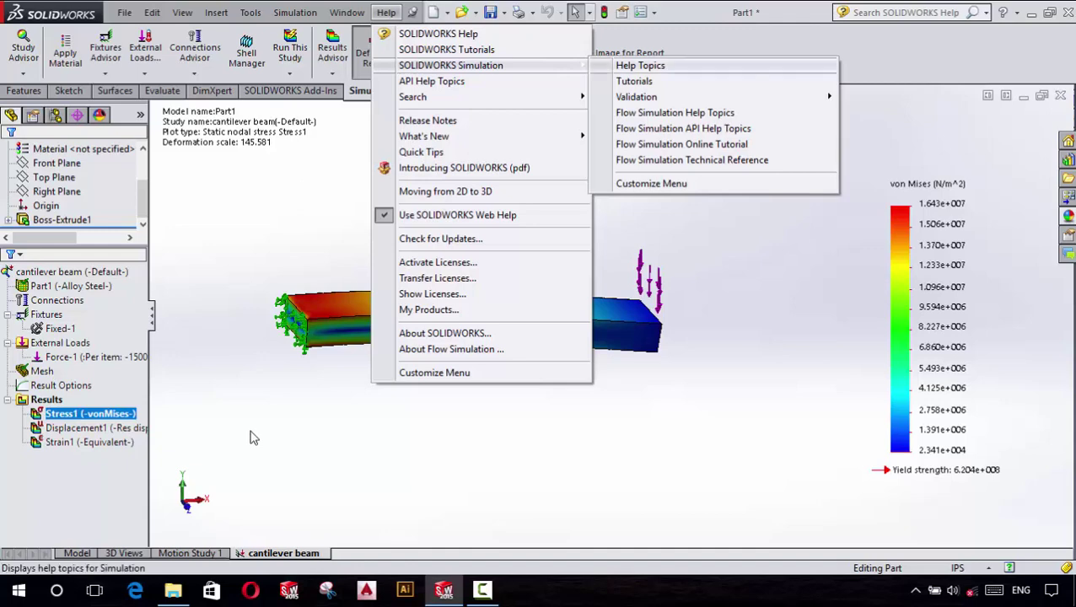
key(Down)
key(Down)
key(Right)
key(Down)
key(Up)
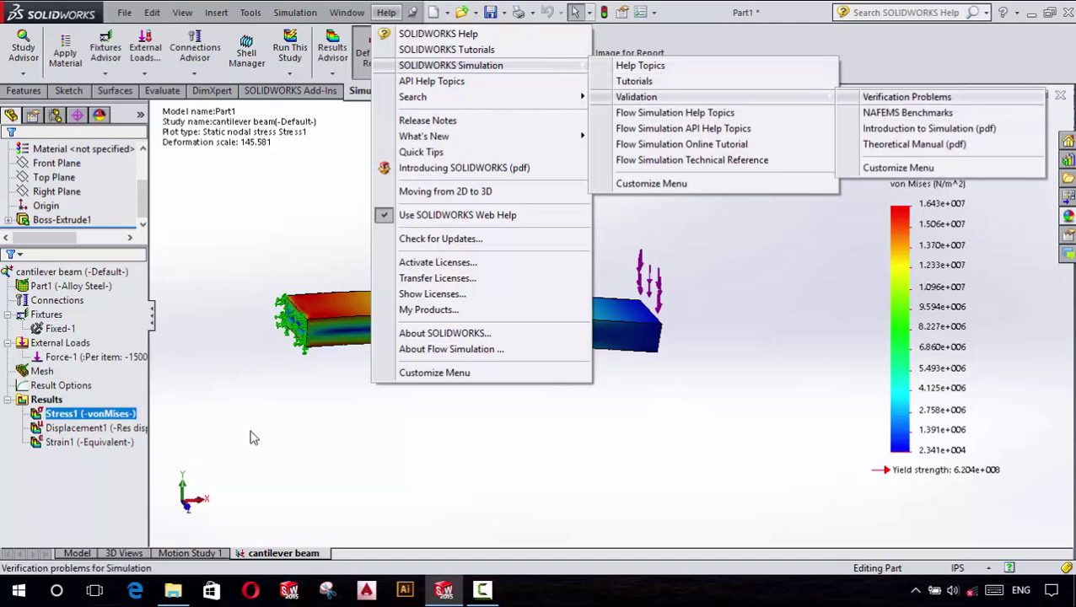
key(Return)
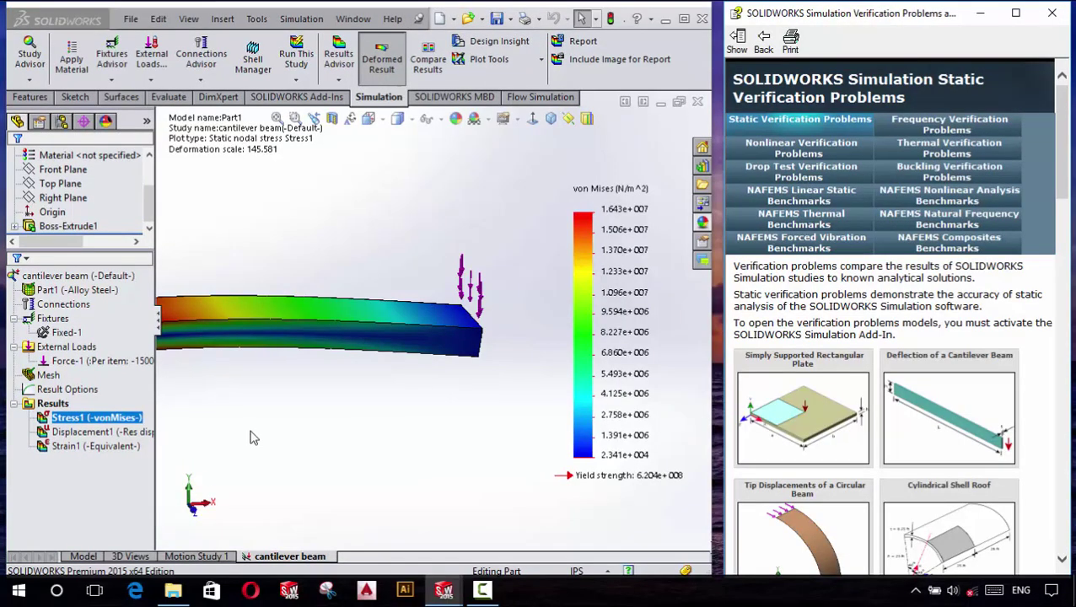
key(alt+F4)
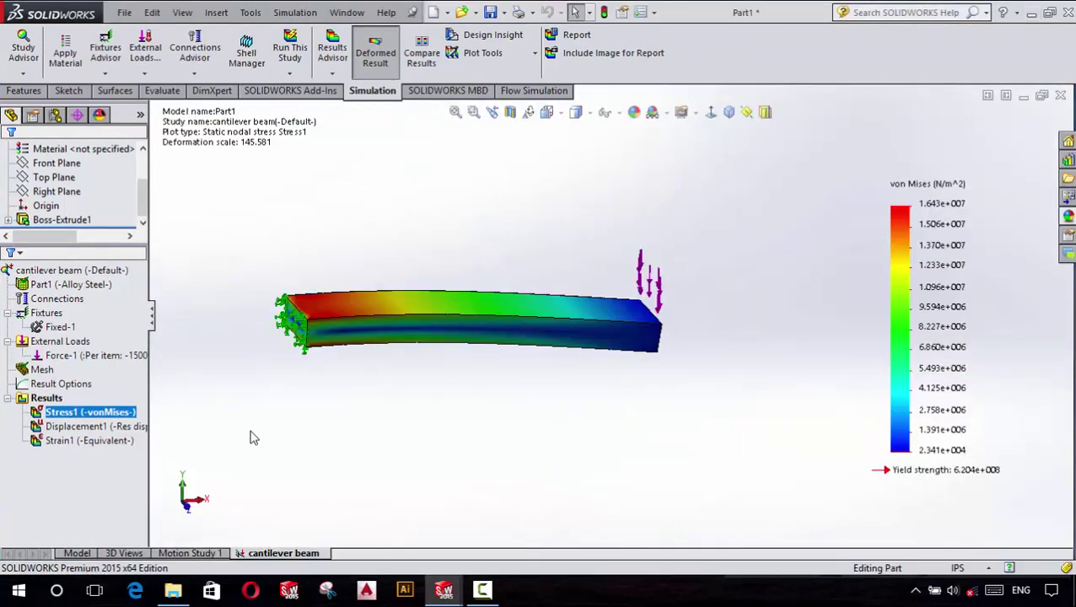
key(alt+Tab)
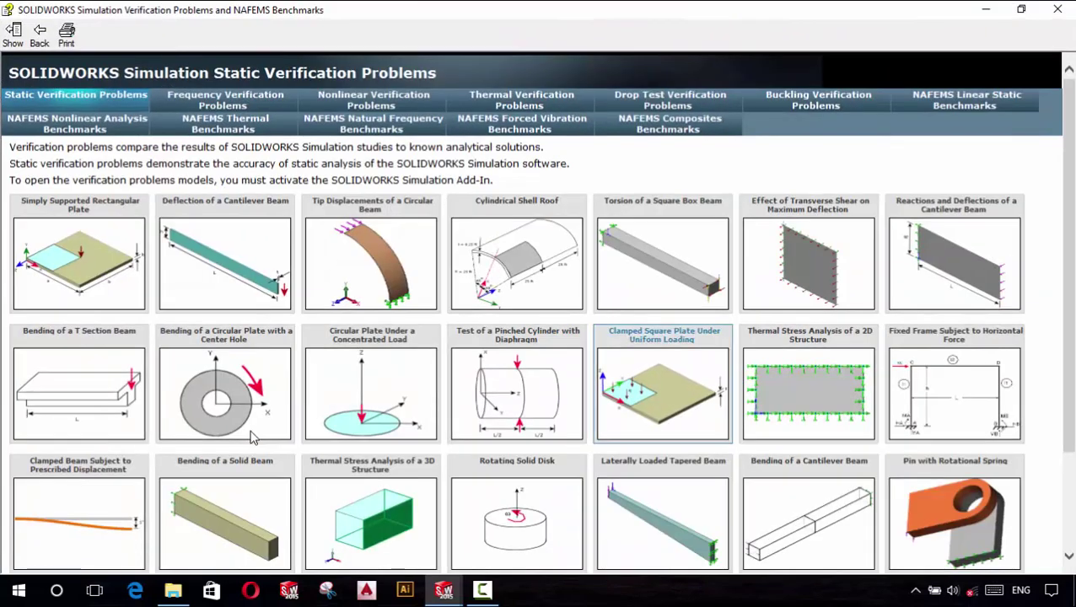
Step: Scroll the Torsion of a Square Box Beam page down to its theory-versus-Simulation Results table
scroll(252, 436, down, 3)
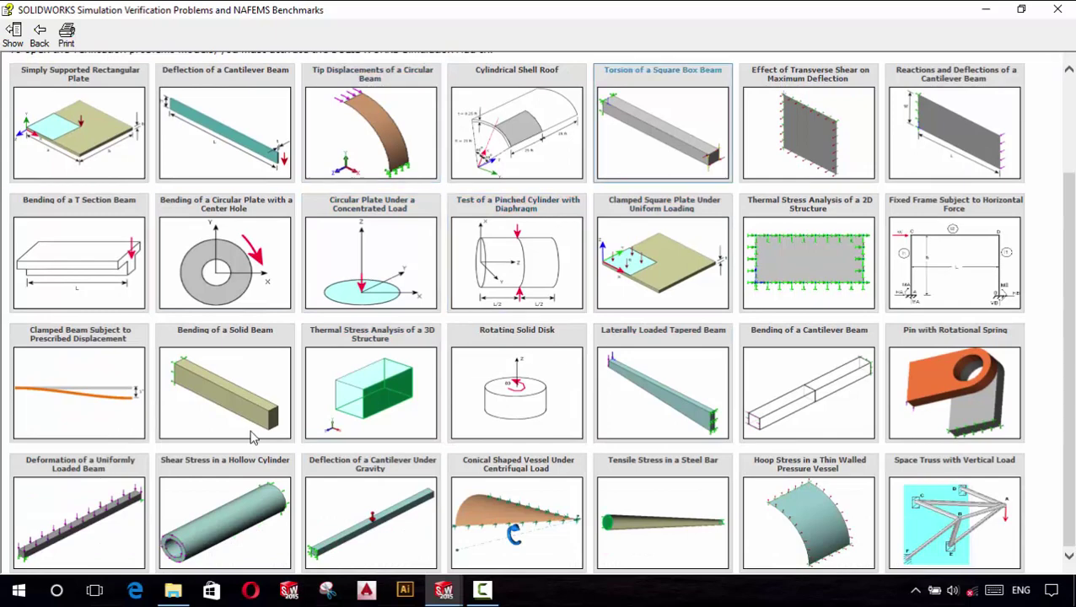
scroll(252, 437, down, 4)
scroll(251, 437, down, 2)
scroll(251, 437, up, 6)
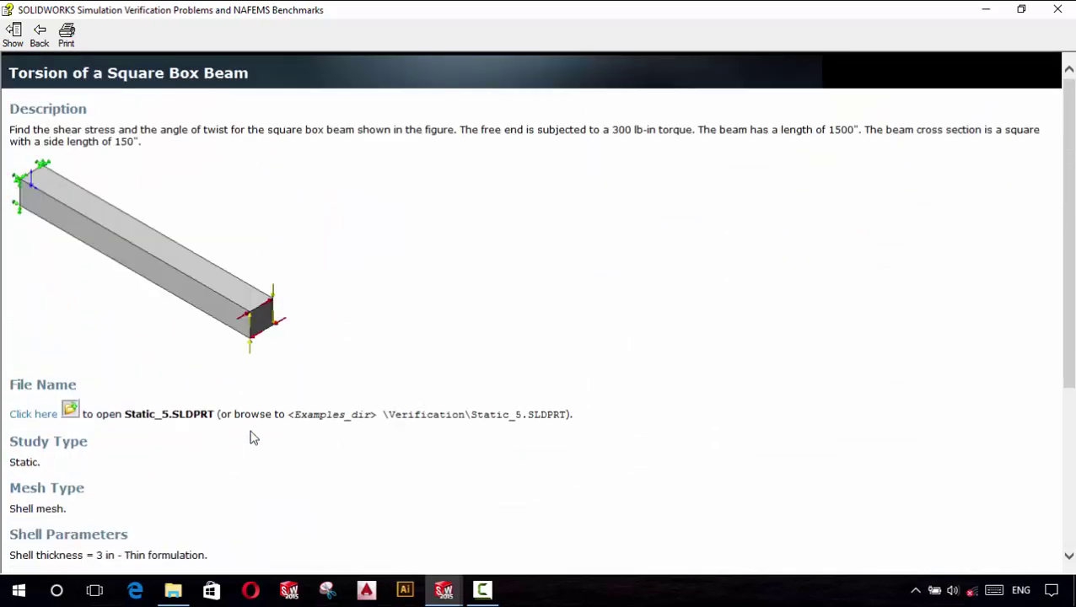
scroll(252, 437, down, 5)
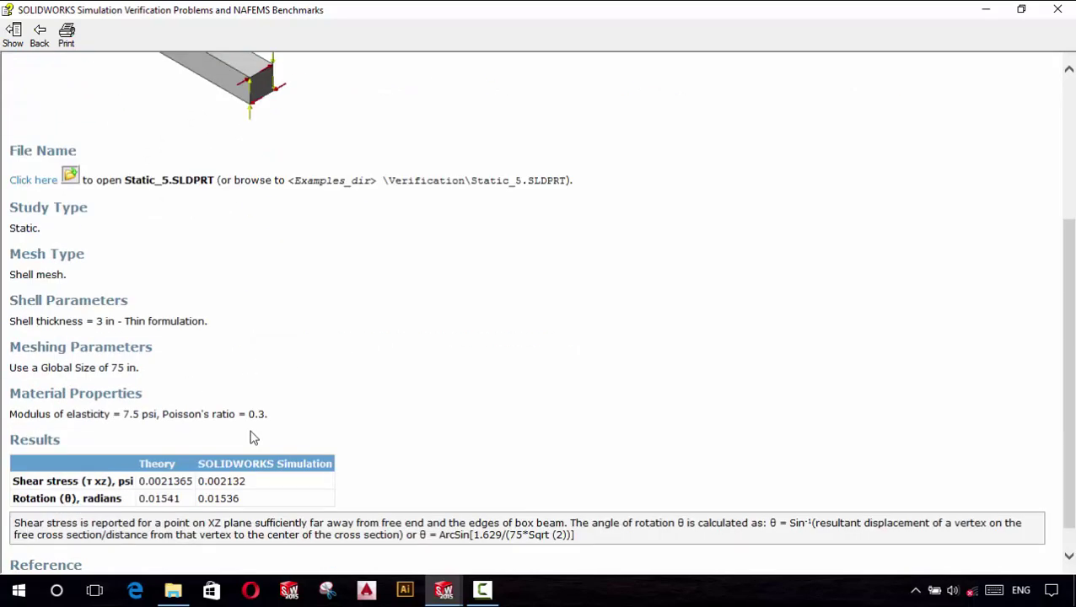
scroll(251, 437, down, 1)
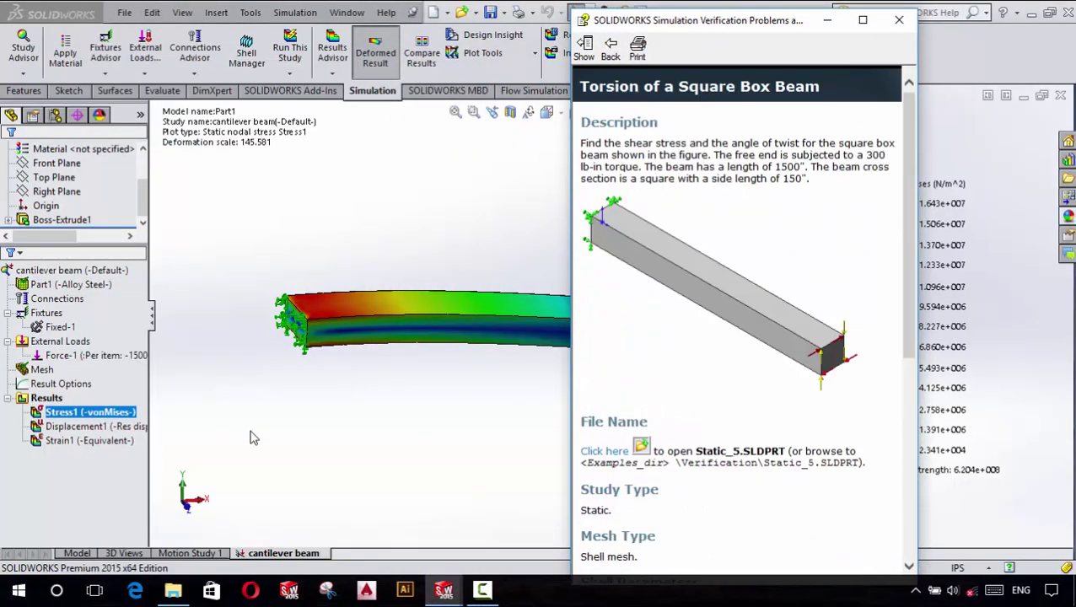
Step: Compare the torsion problem's figure with its Results table, close the help window, and show the undeformed beam
key(Page_Down)
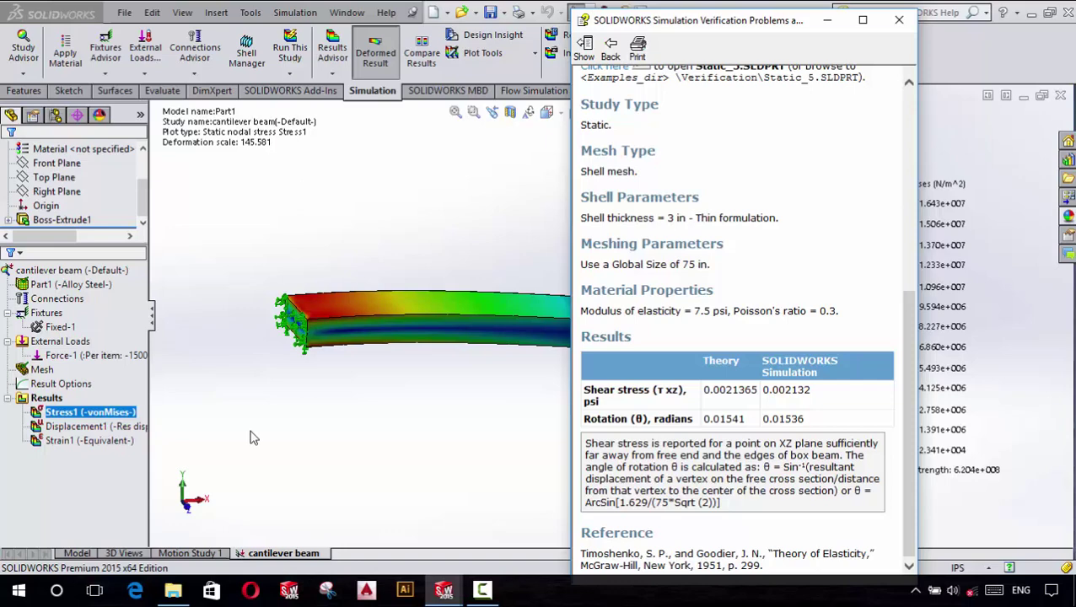
key(Page_Up)
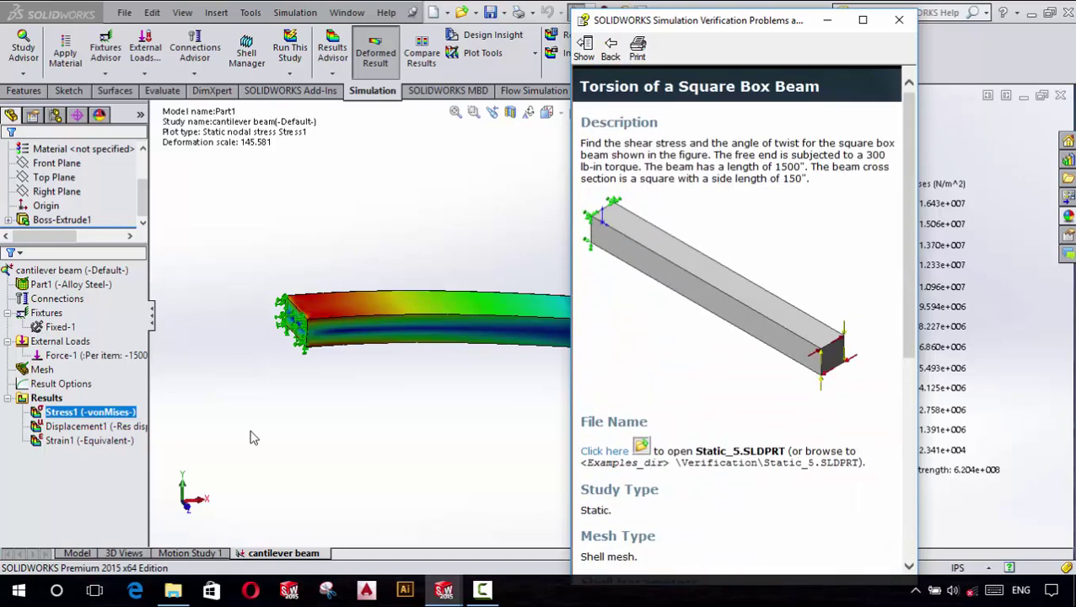
key(Page_Down)
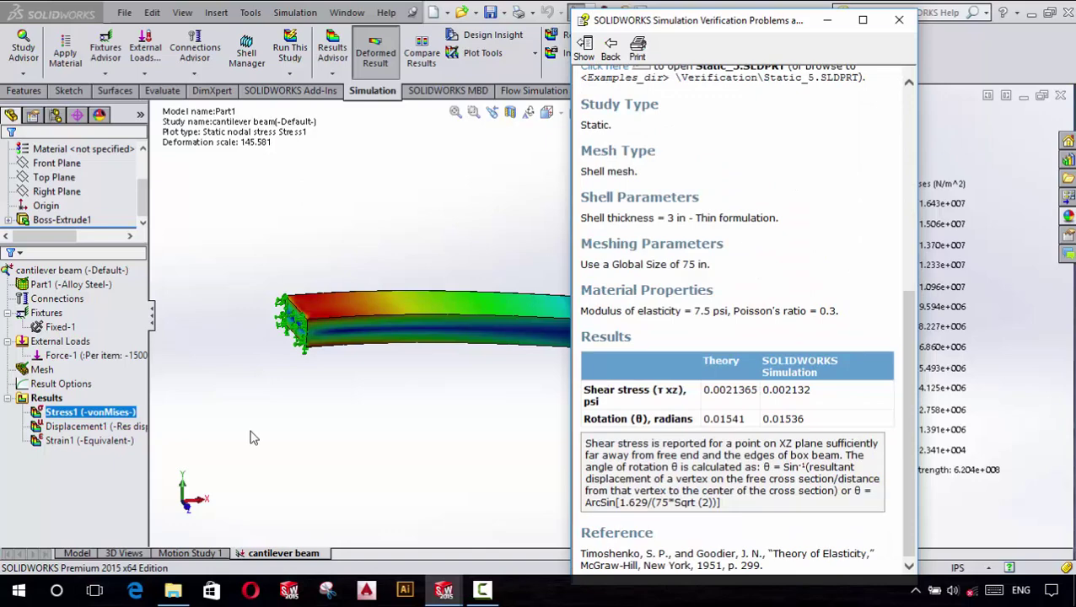
key(Page_Up)
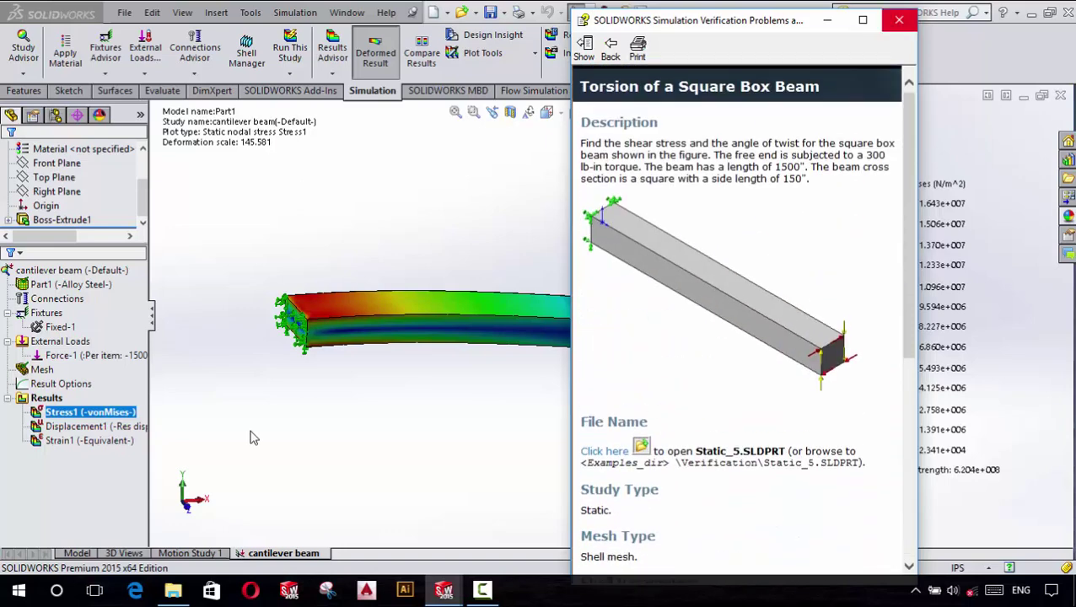
key(alt+F4)
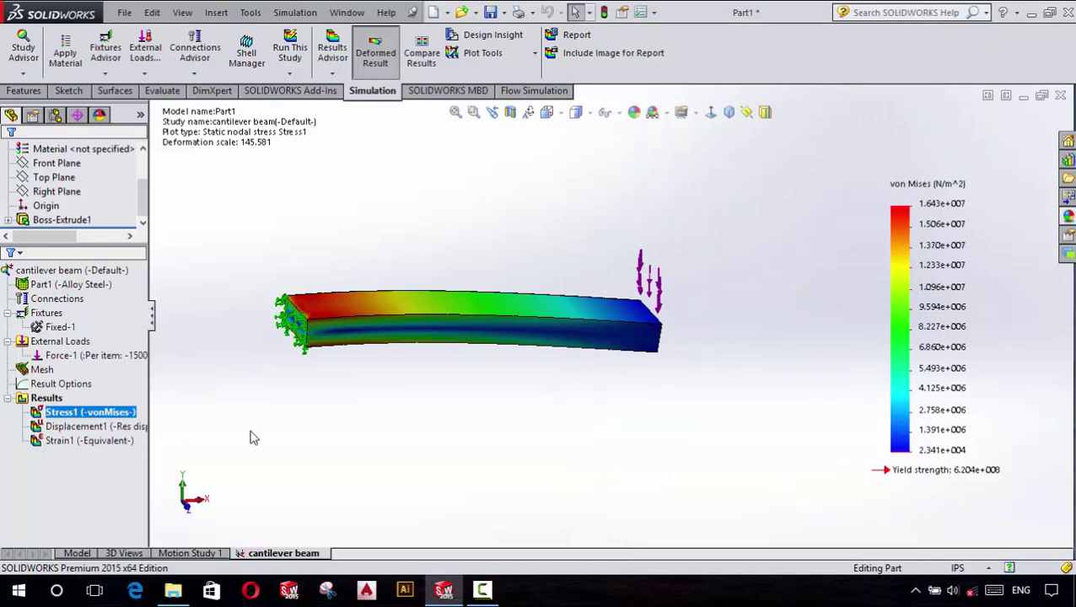
click(375, 55)
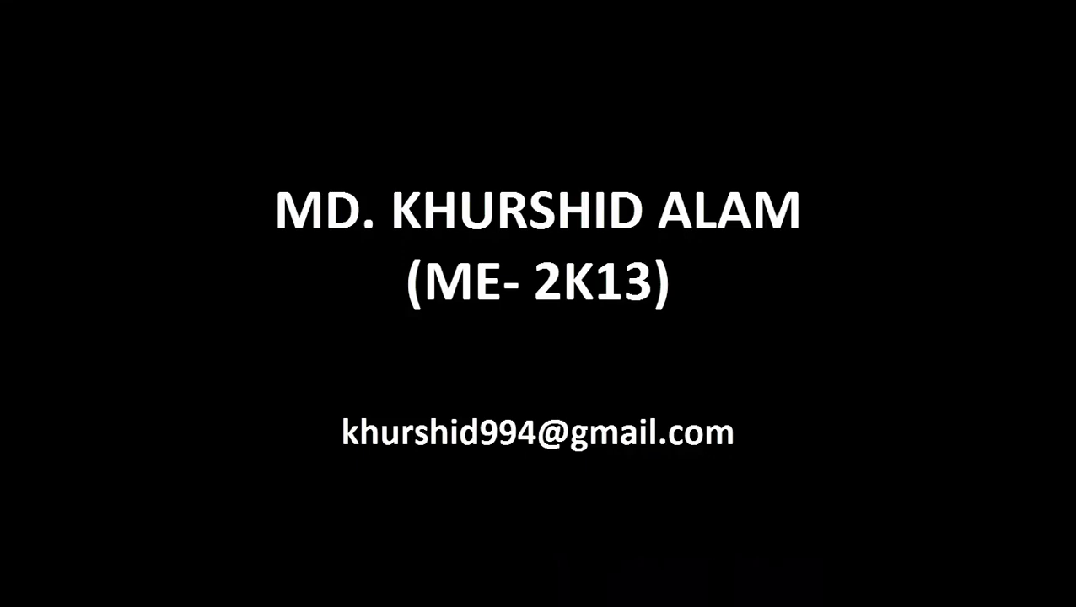